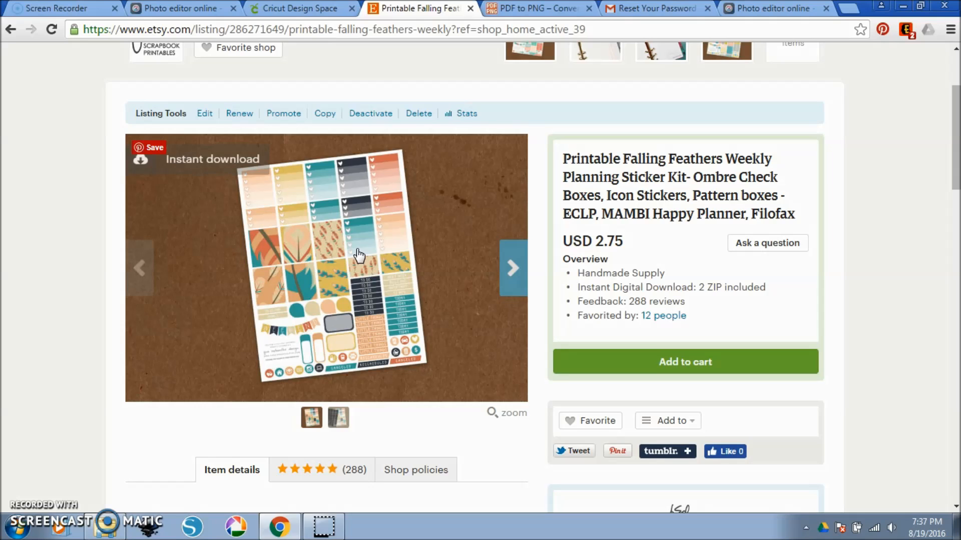
Examine the Falling Feathers sticker kit listing, including its black-out sheet image, the included ZIP files and the product title.
left_click(513, 269)
left_click(266, 266)
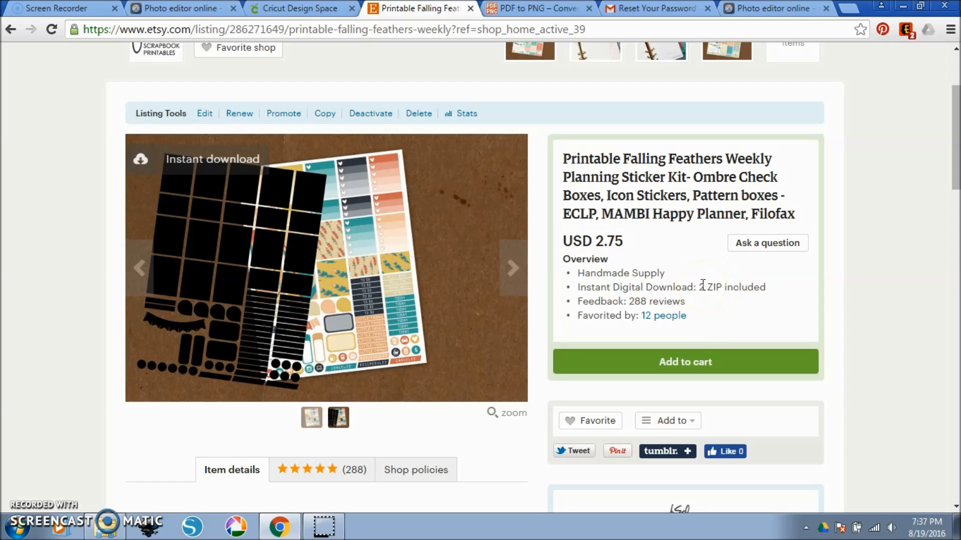
mouse_move(701, 287)
left_mouse_down()
mouse_move(721, 290)
mouse_move(708, 300)
left_mouse_up()
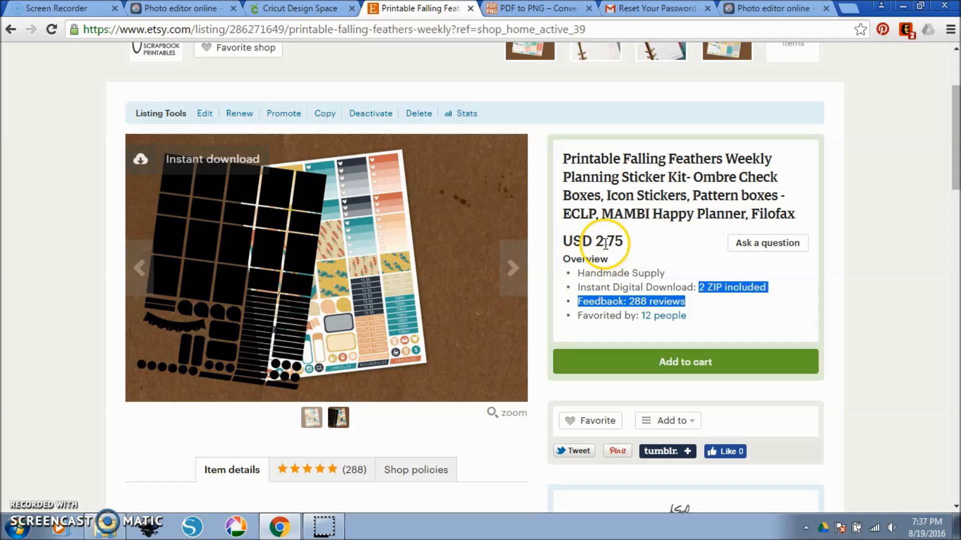
left_click_drag(721, 161, 687, 178)
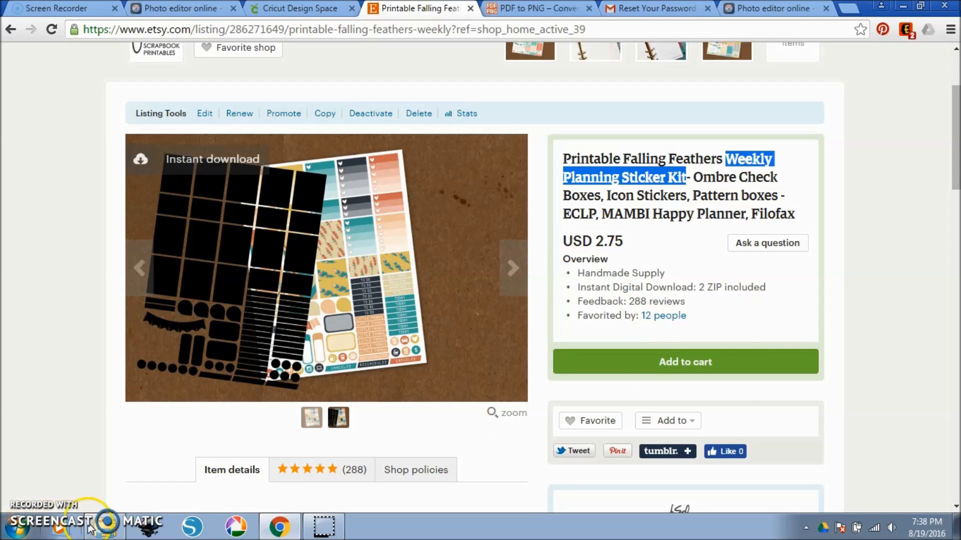
Switch to the cut pdf cricut folder and examine the sticker kit's PDF, PNG and black out-1a files.
left_click(91, 528)
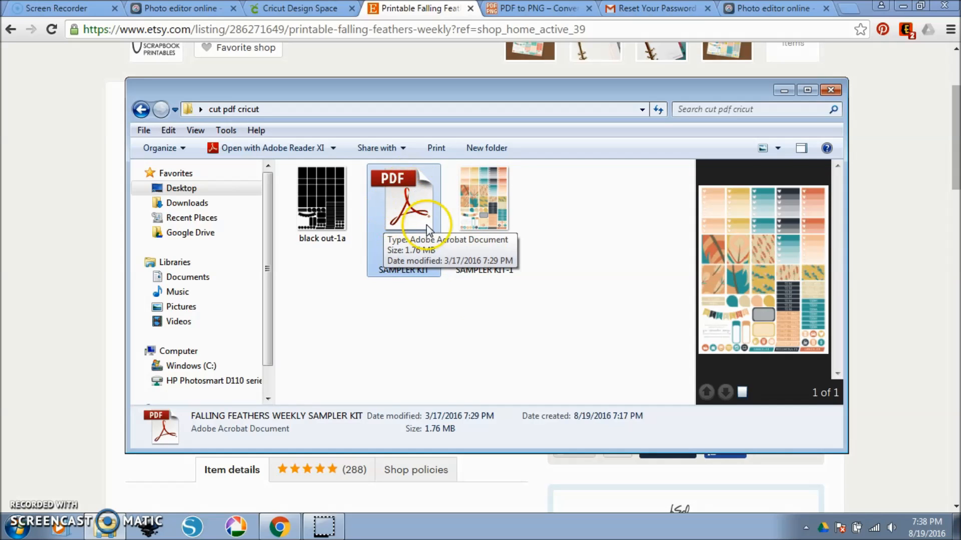
left_click(463, 293)
left_click(413, 209)
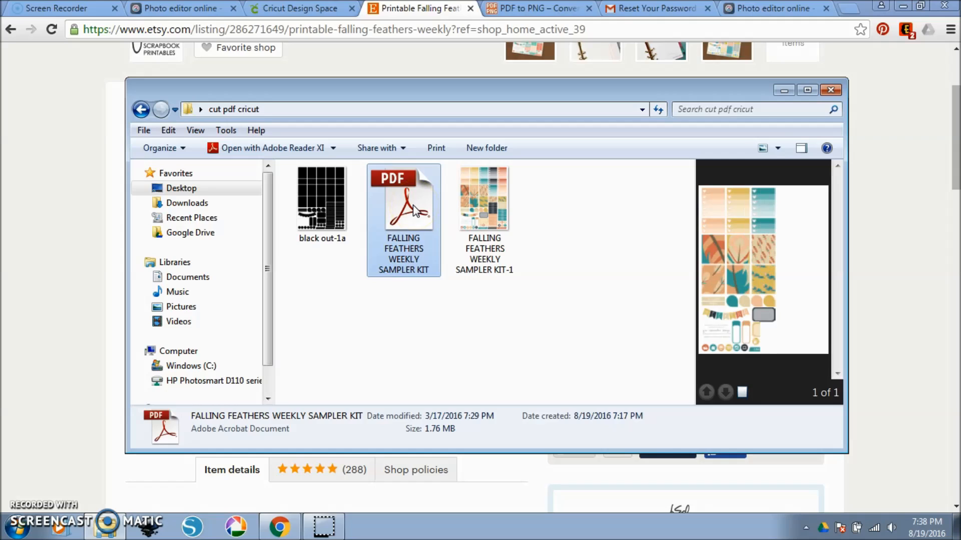
left_click(316, 220)
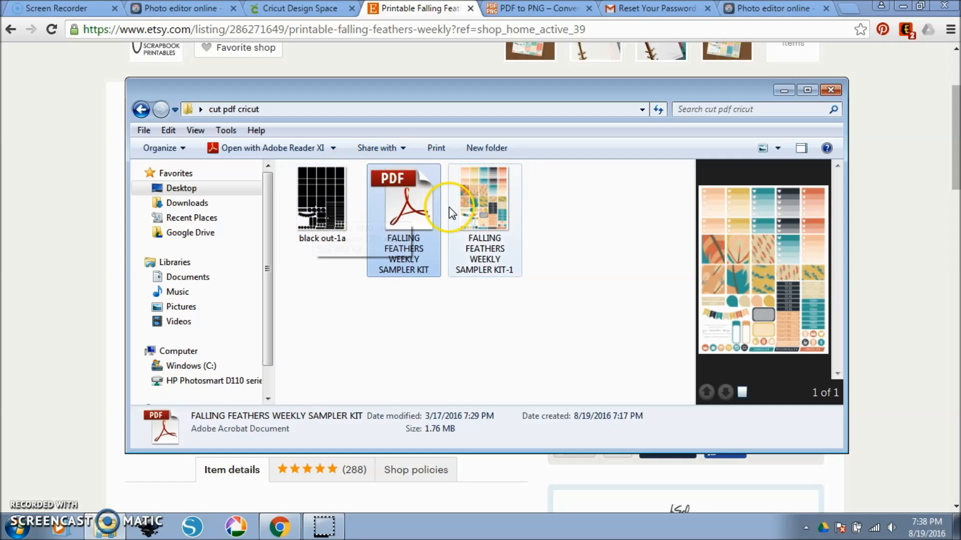
mouse_move(455, 216)
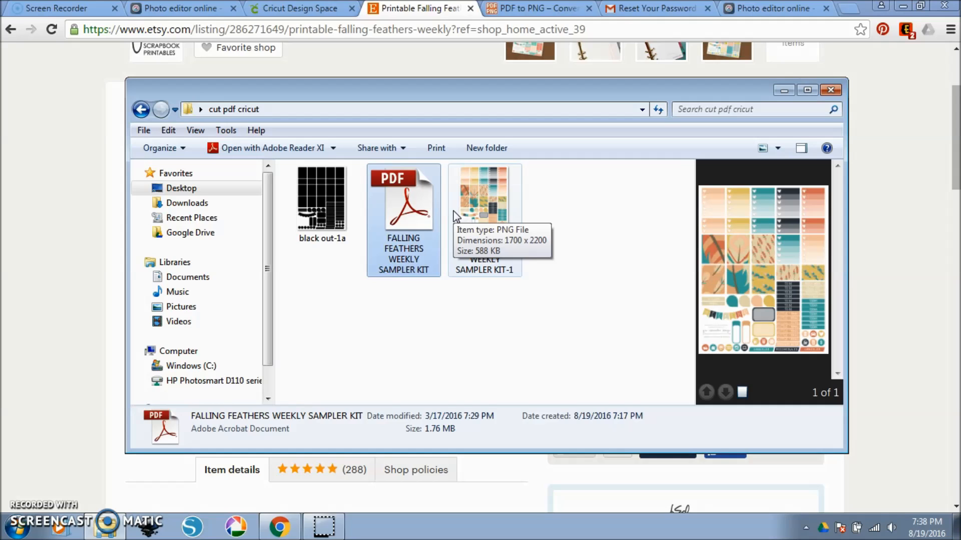
mouse_move(426, 192)
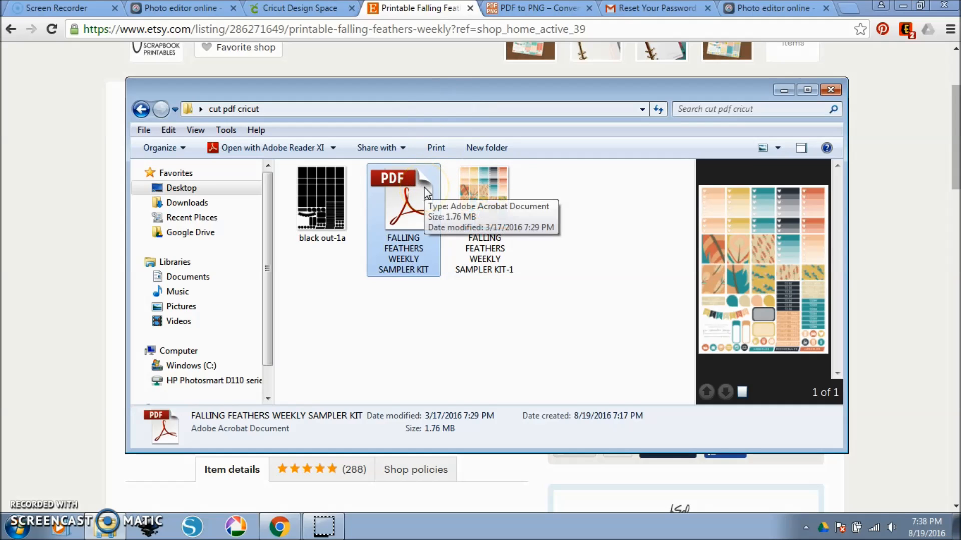
Switch to the PDF to PNG converter site and upload FALLING FEATHERS WEEKLY SAMPLER KIT.pdf from the cut pdf cricut folder.
left_click(520, 9)
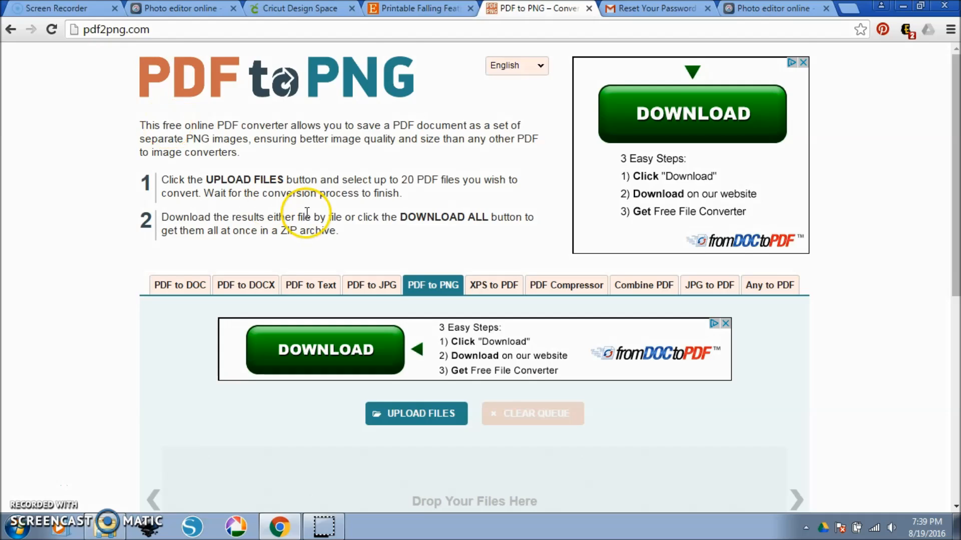
scroll(307, 213, "down", 4)
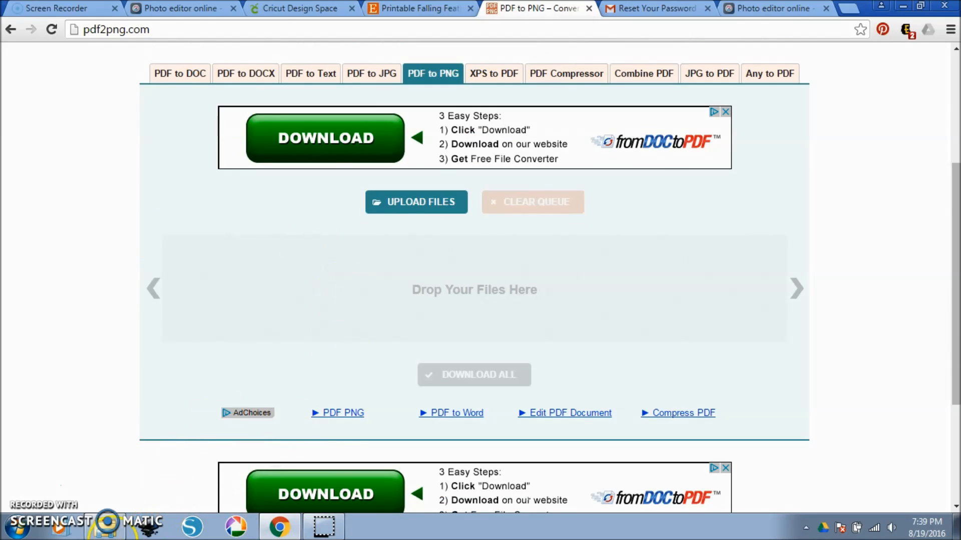
left_click(106, 525)
left_click_drag(529, 88, 824, 122)
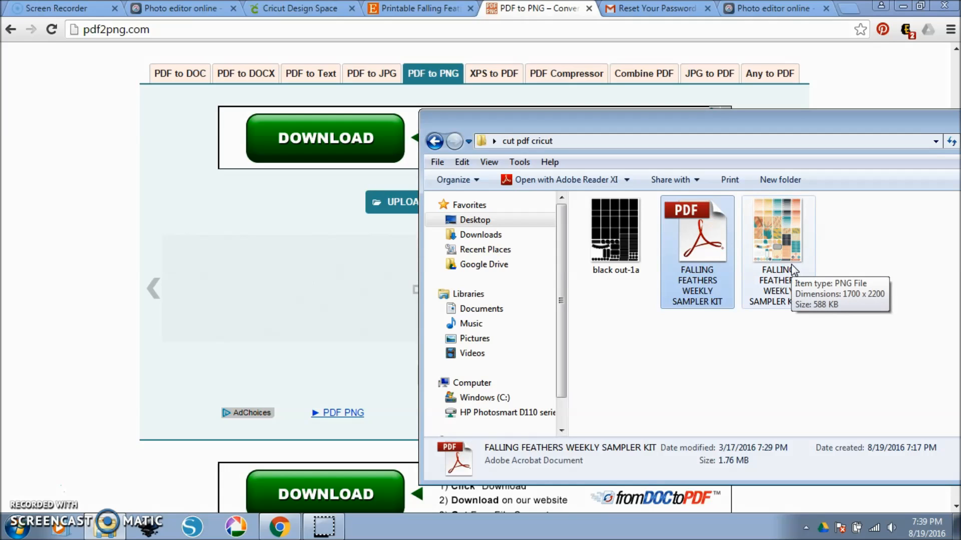
left_click_drag(712, 232, 296, 299)
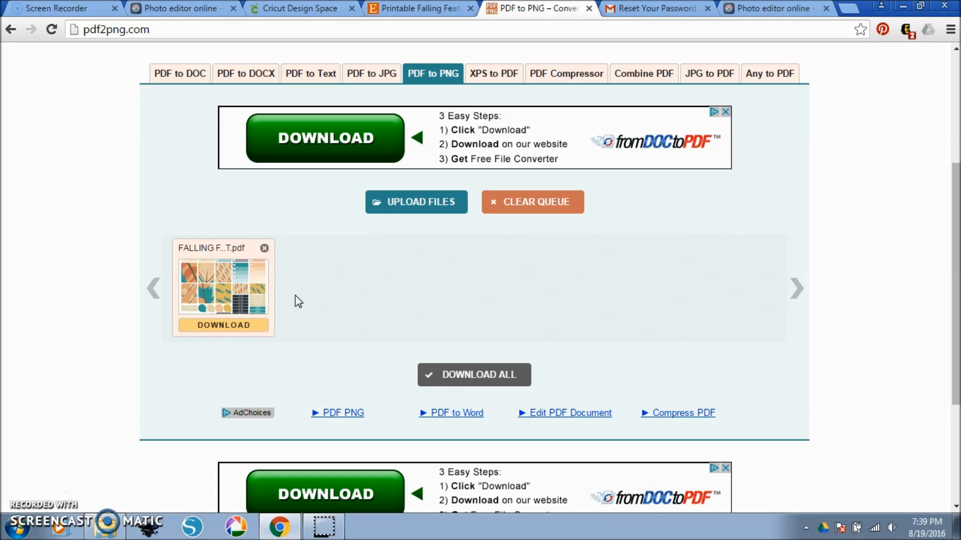
Download the converted sampler kit ZIP and extract its PNG to the default folder in Downloads.
left_click(210, 327)
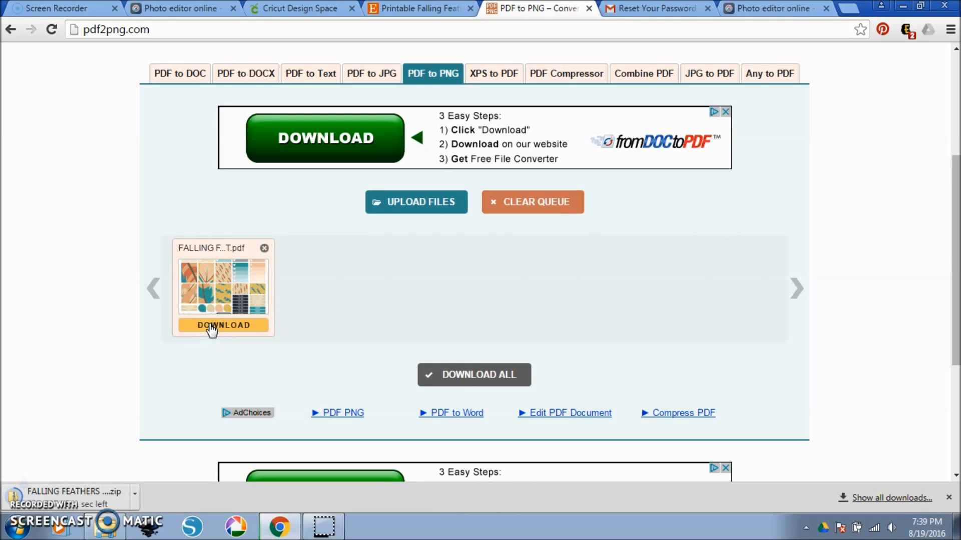
left_click(88, 499)
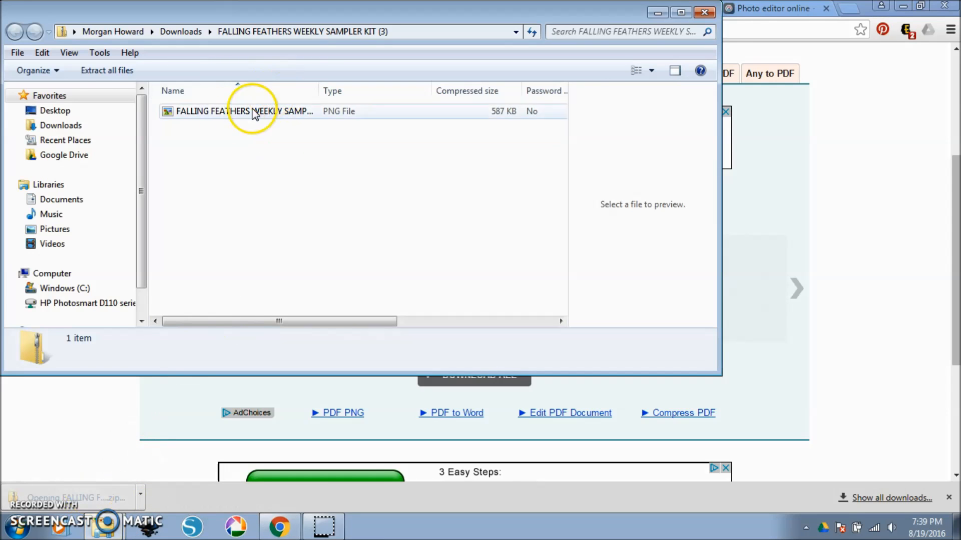
left_click(111, 72)
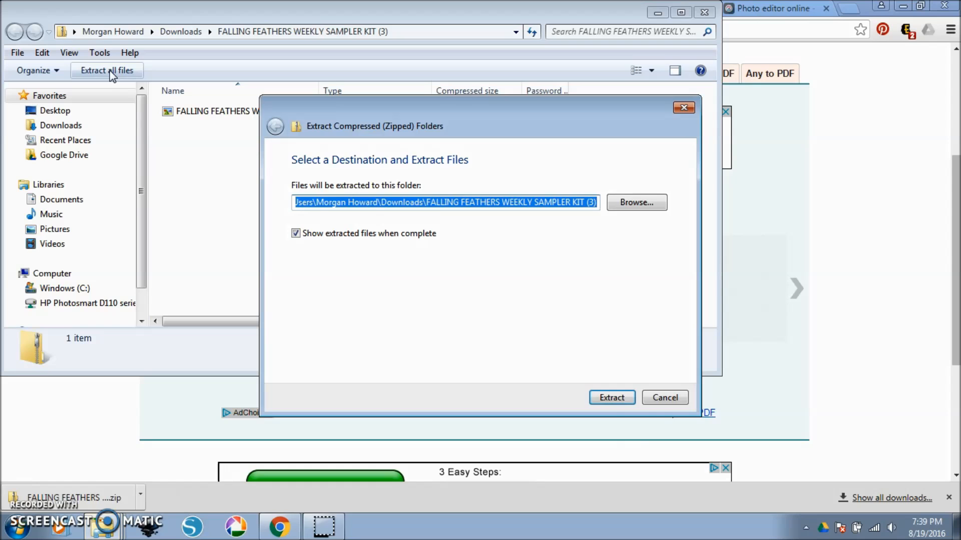
left_click(612, 397)
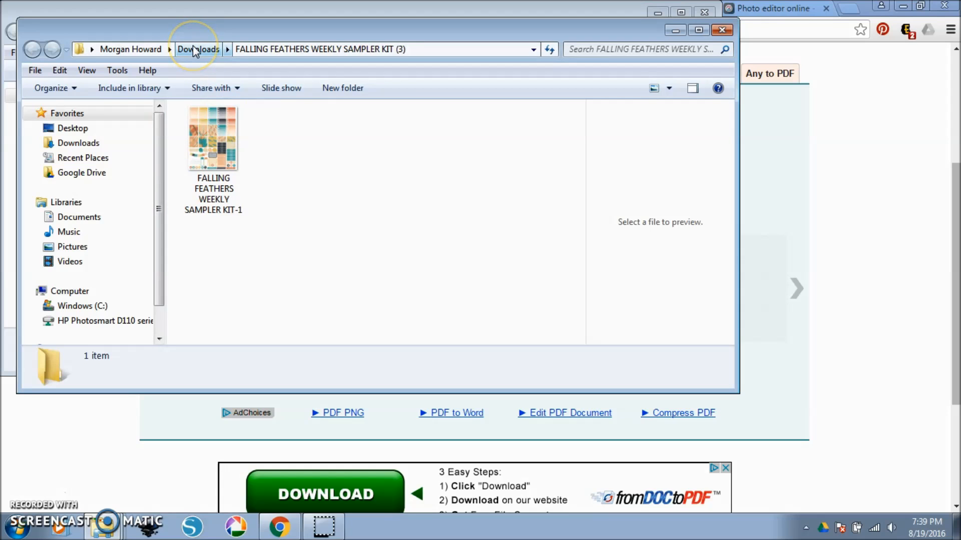
Close the extracted folder and check the PNG copy of the sampler kit in the cut pdf cricut folder.
left_click(722, 30)
left_click(429, 344)
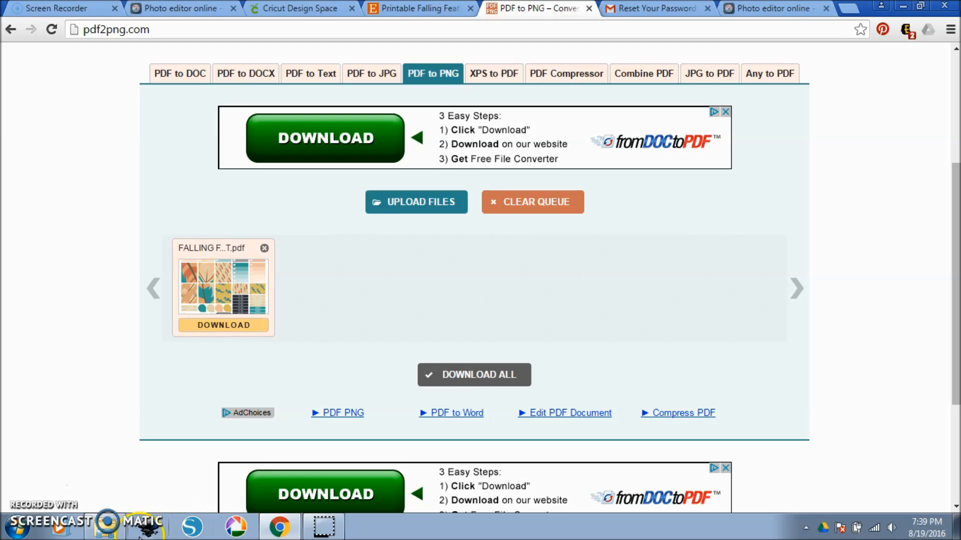
left_click(105, 526)
left_click_drag(883, 139, 596, 93)
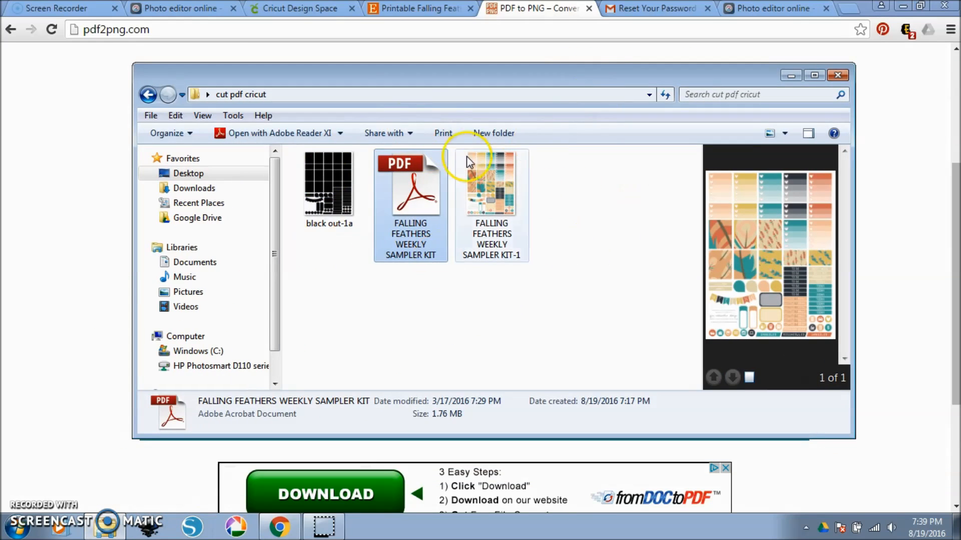
Close the password reset e-mail page, switch to the Pixlr site and launch the Pixlr Editor web app.
left_click(707, 9)
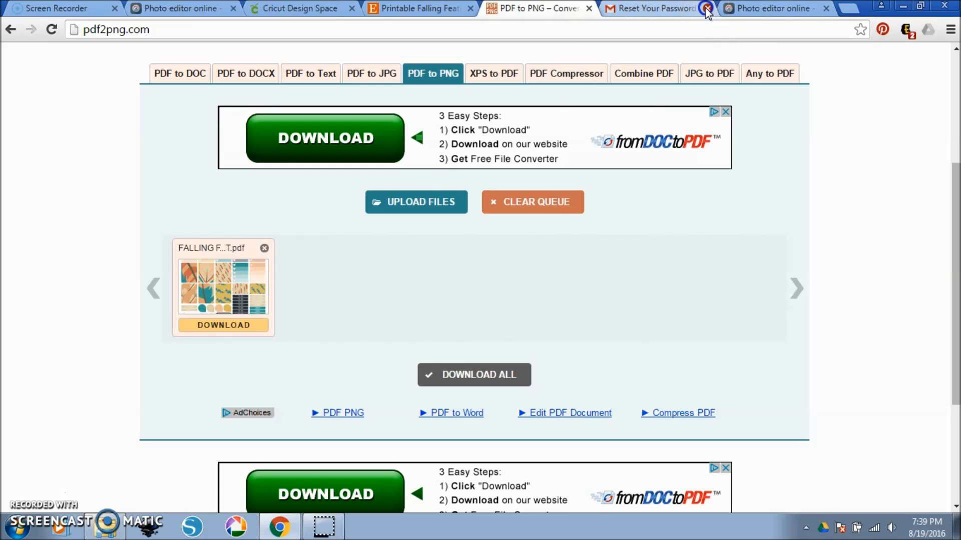
left_click(706, 8)
left_click(663, 8)
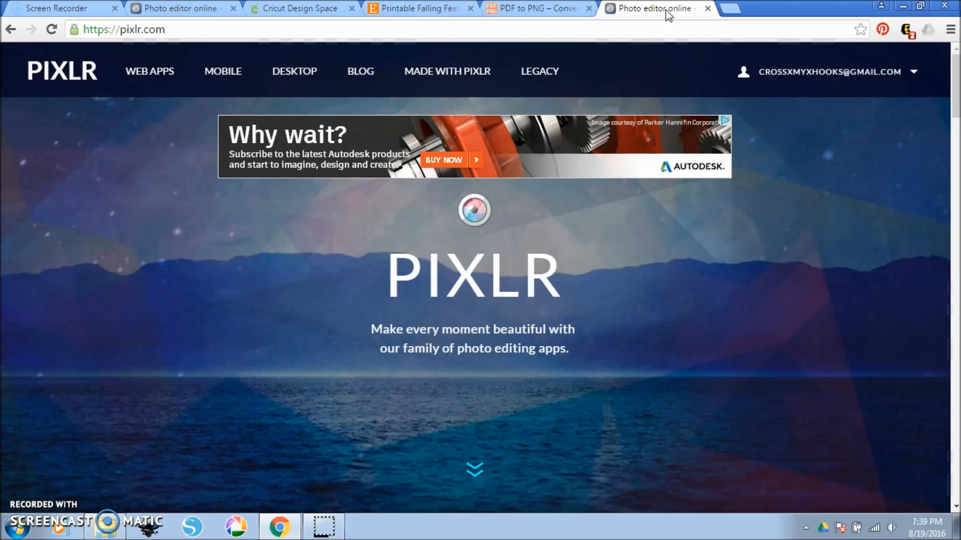
left_click(603, 292)
scroll(599, 294, "down", 3)
scroll(598, 297, "down", 8)
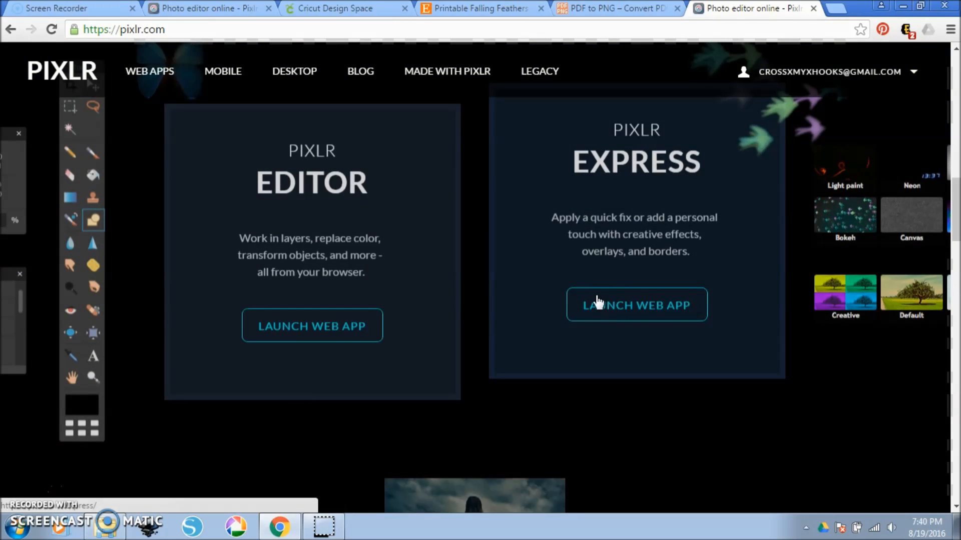
scroll(598, 304, "up", 1)
left_click(287, 384)
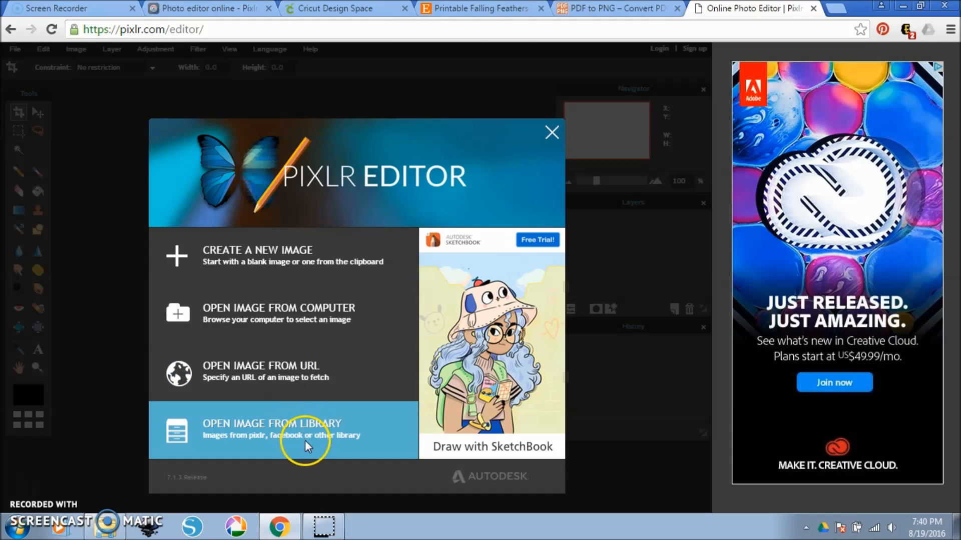
Open the FALLING FEATHERS WEEKLY SAMPLER KIT-1 PNG from the computer.
left_click(316, 320)
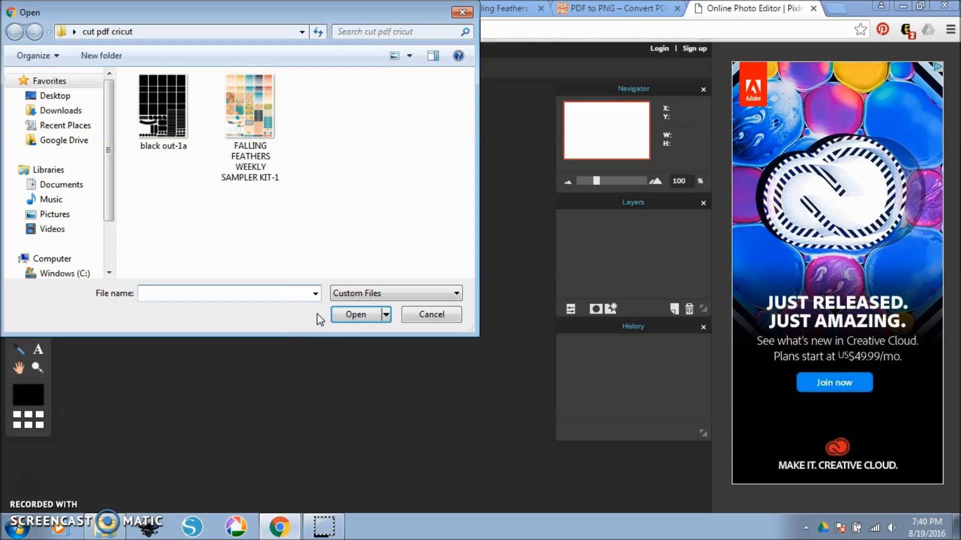
left_click(253, 104)
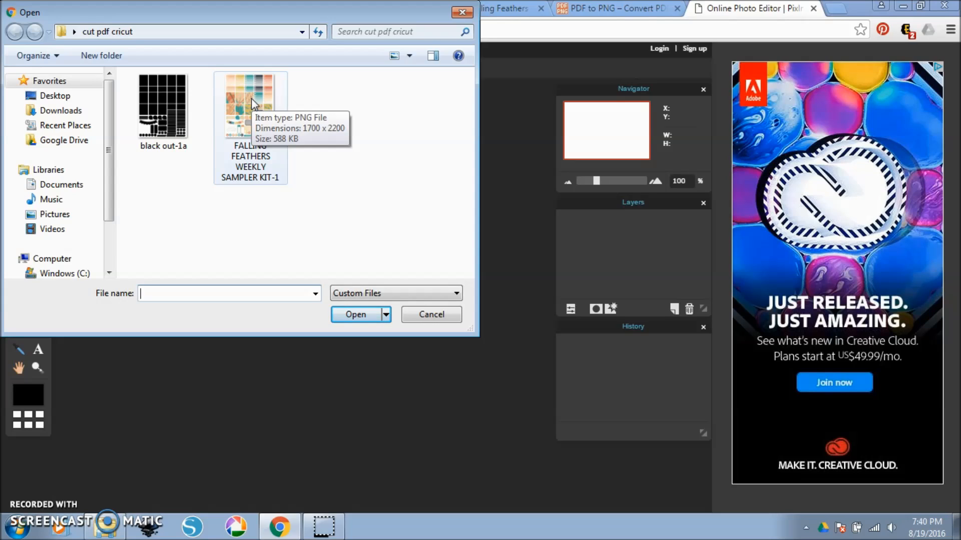
double_click(252, 98)
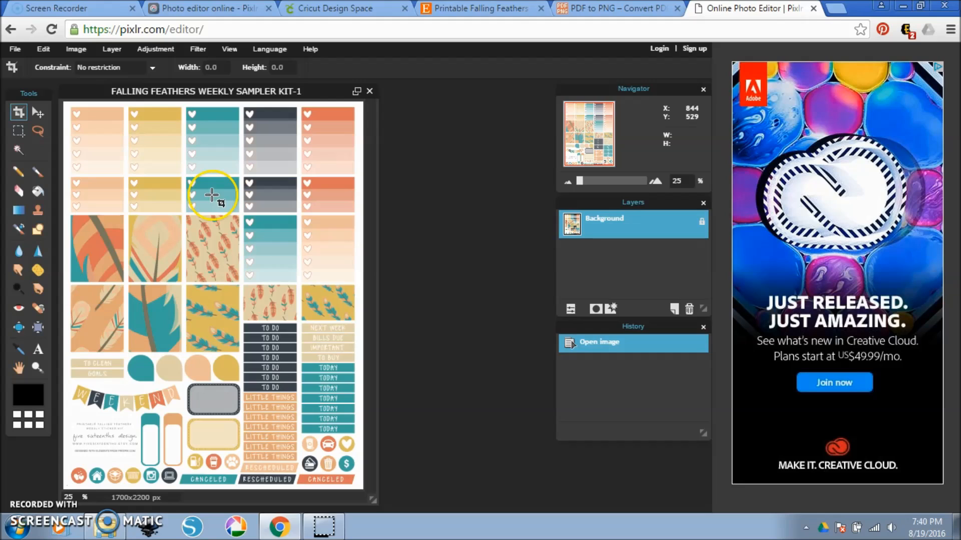
Add the black out-1a image as a new layer above the sticker sheet.
left_click(112, 51)
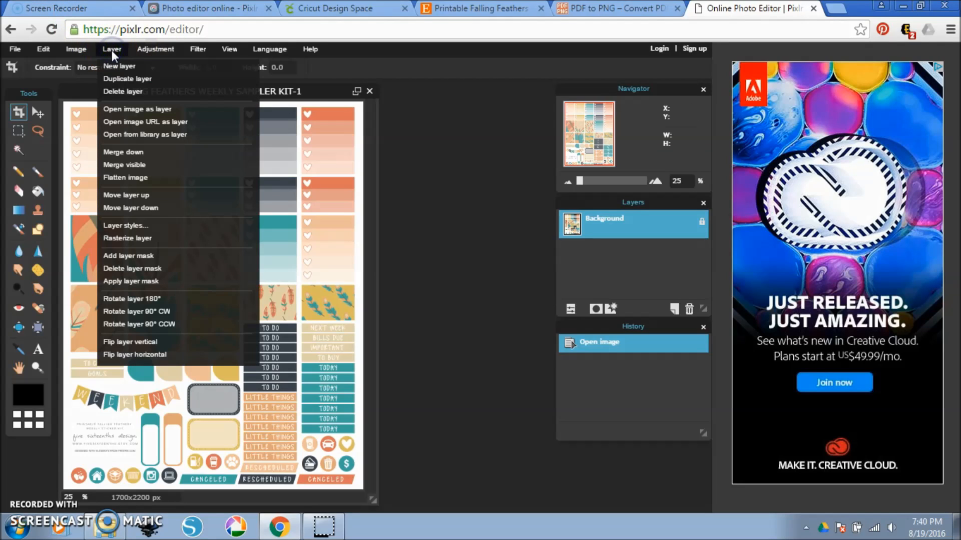
left_click(136, 110)
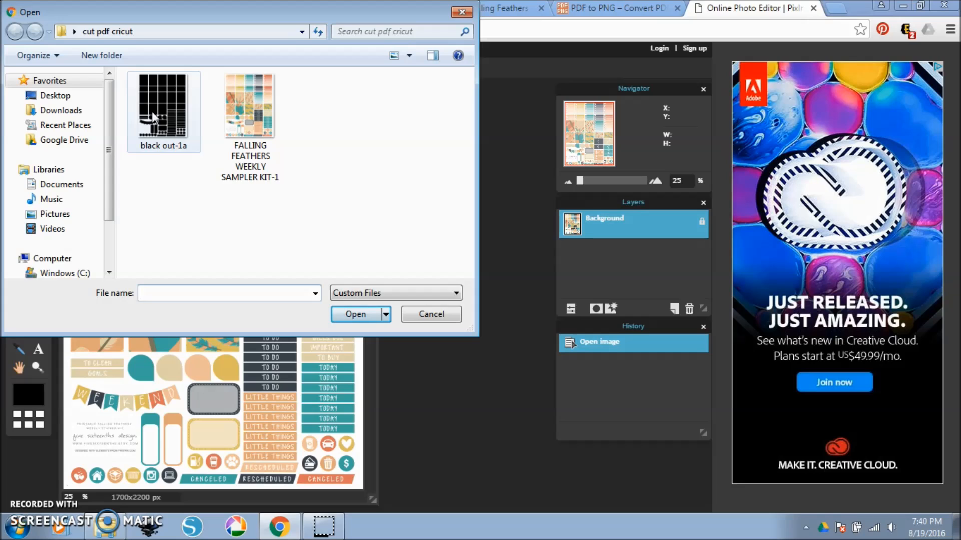
left_click(151, 113)
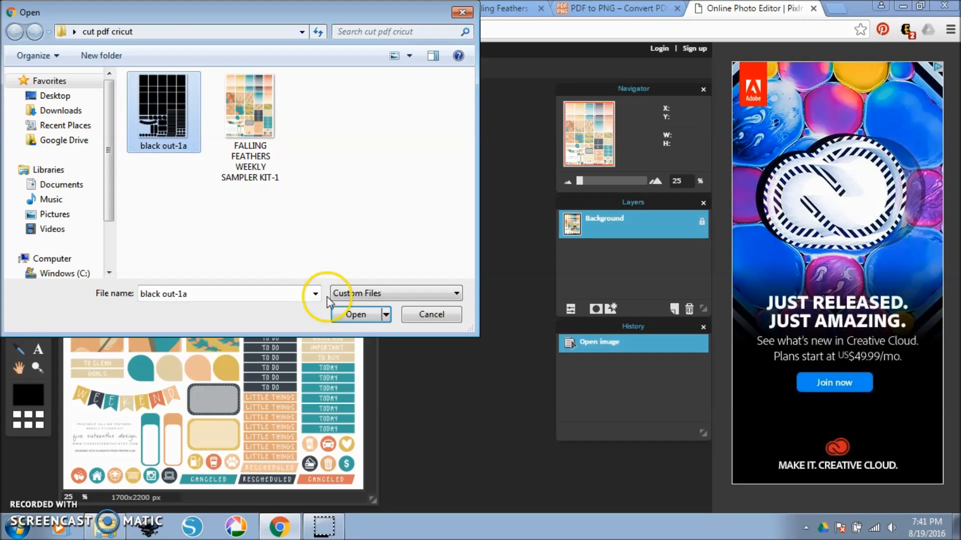
left_click(344, 315)
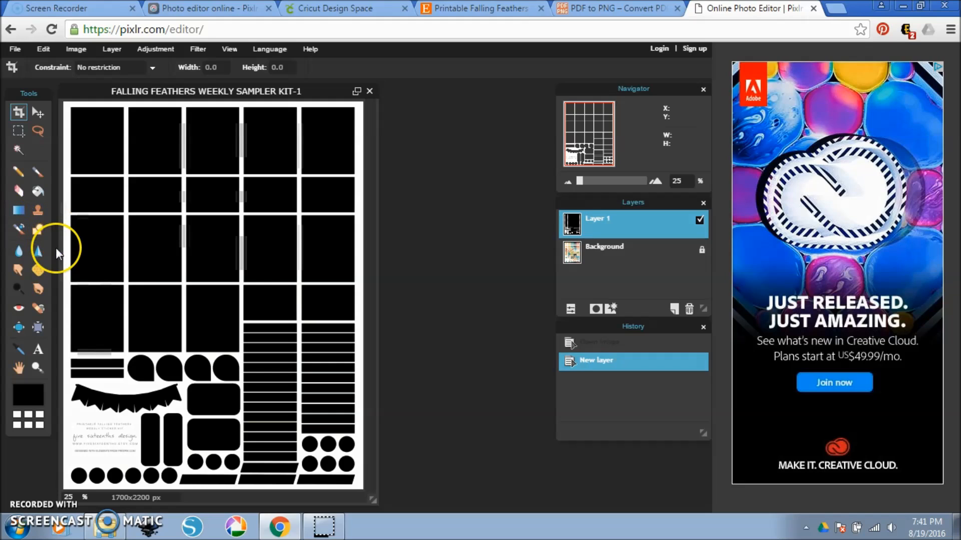
Wand-select the white area around the black-out shapes, delete the black-out layer, and inspect the selection edges on the sticker sheet.
left_click(19, 149)
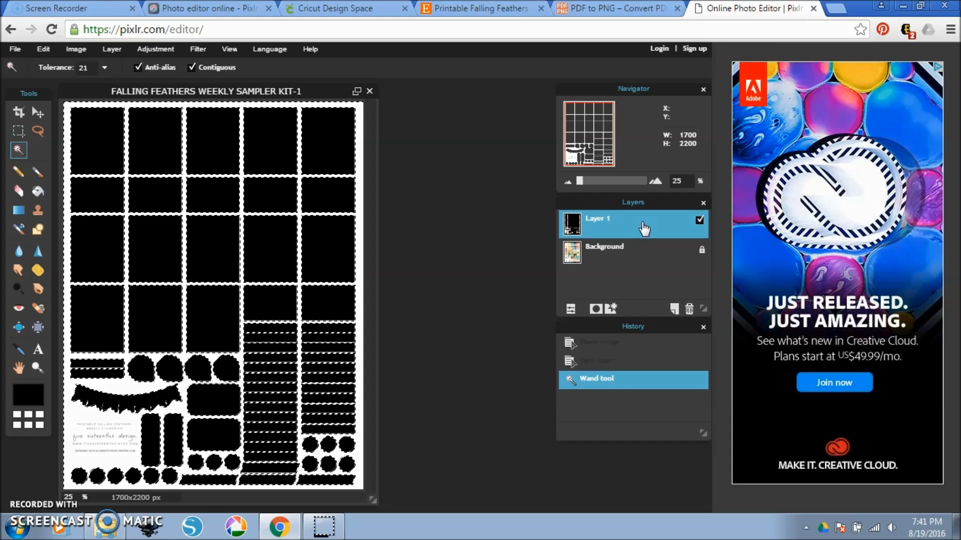
left_click(690, 311)
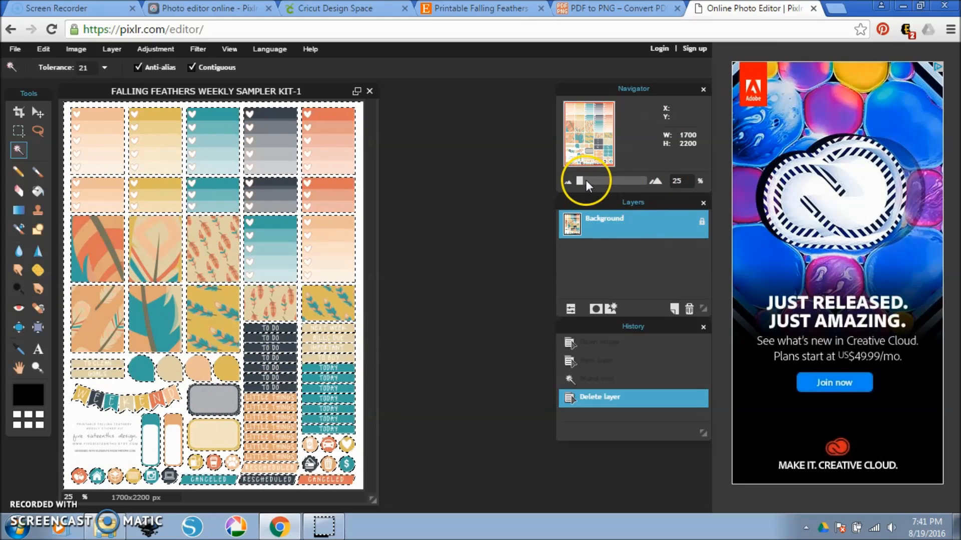
left_click_drag(581, 180, 596, 182)
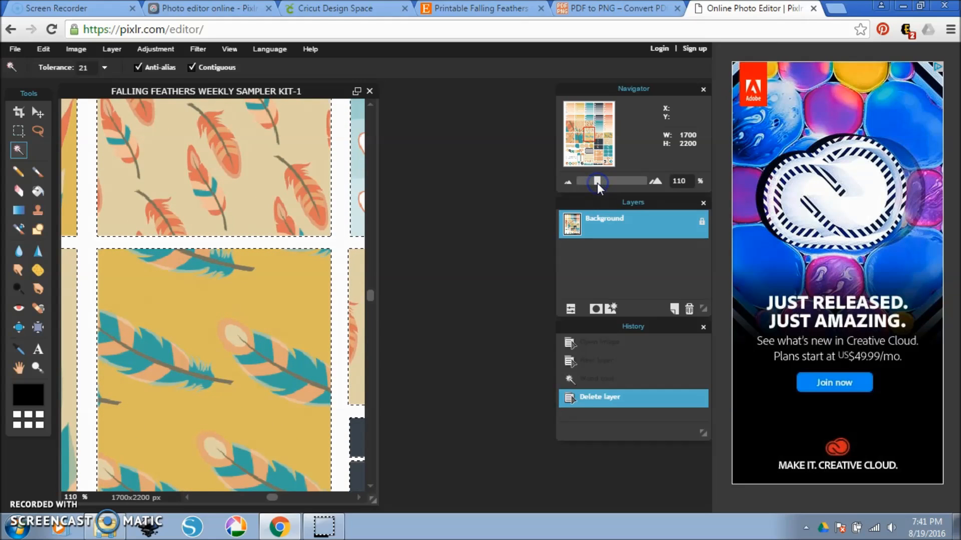
left_click_drag(596, 182, 579, 182)
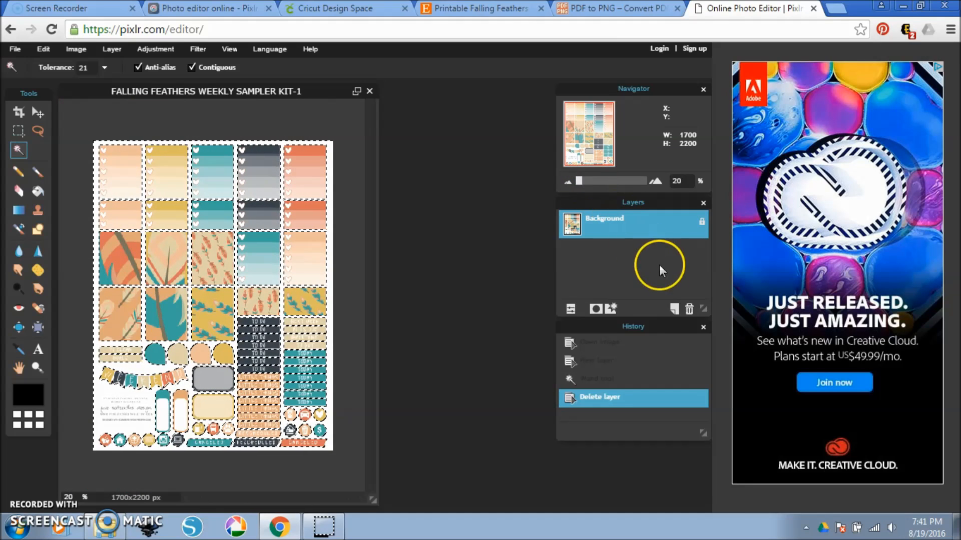
Unlock the Background layer, cut the selected white area out of the sticker sheet, and enlarge the document window.
left_click(702, 224)
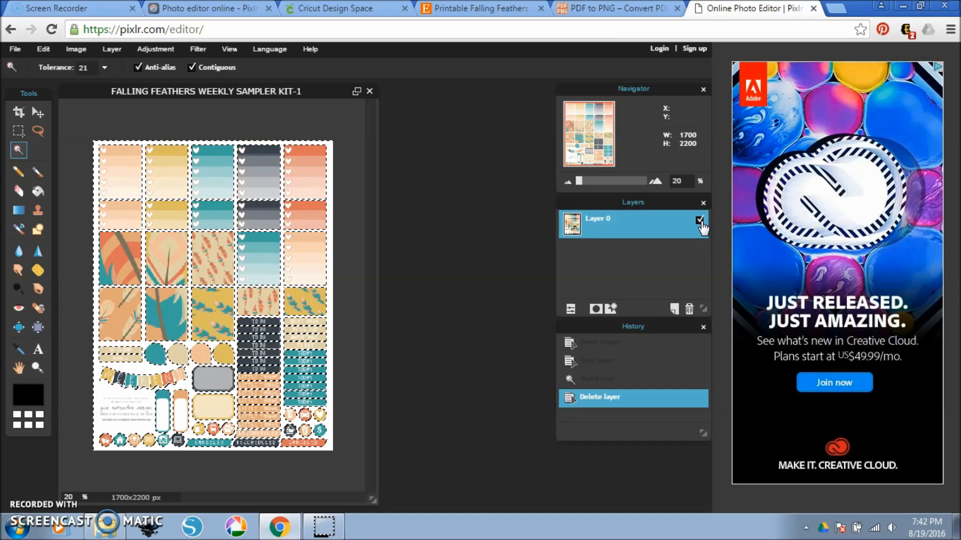
left_click(45, 50)
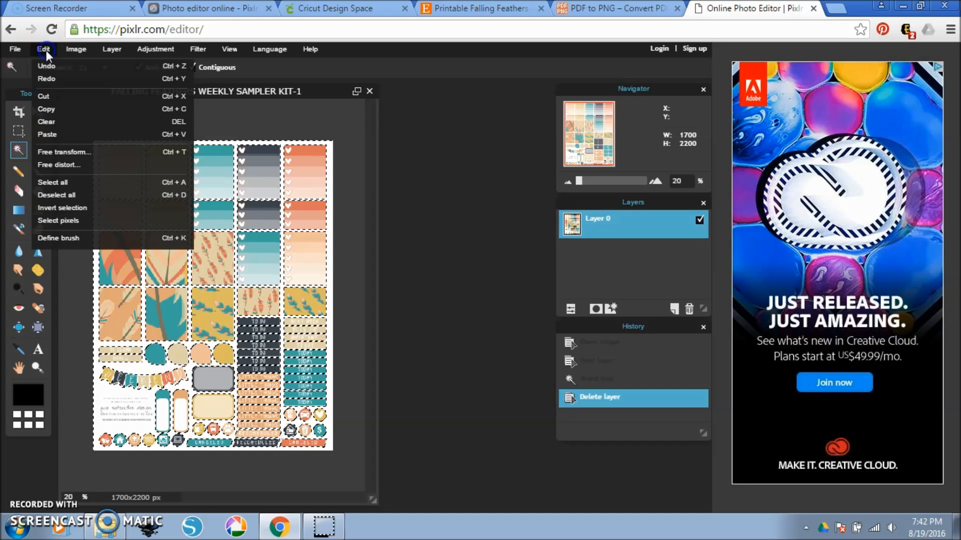
left_click(57, 96)
mouse_move(330, 534)
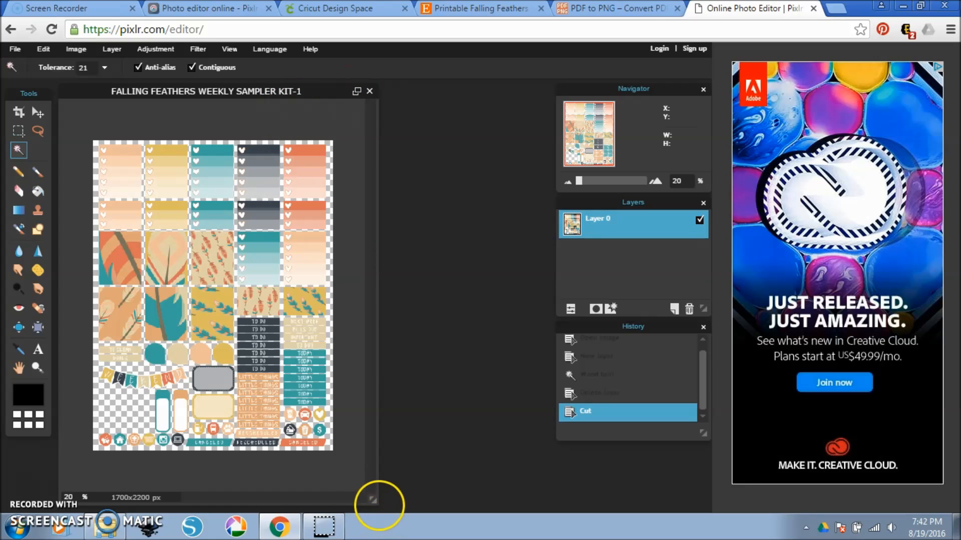
left_click_drag(373, 499, 448, 508)
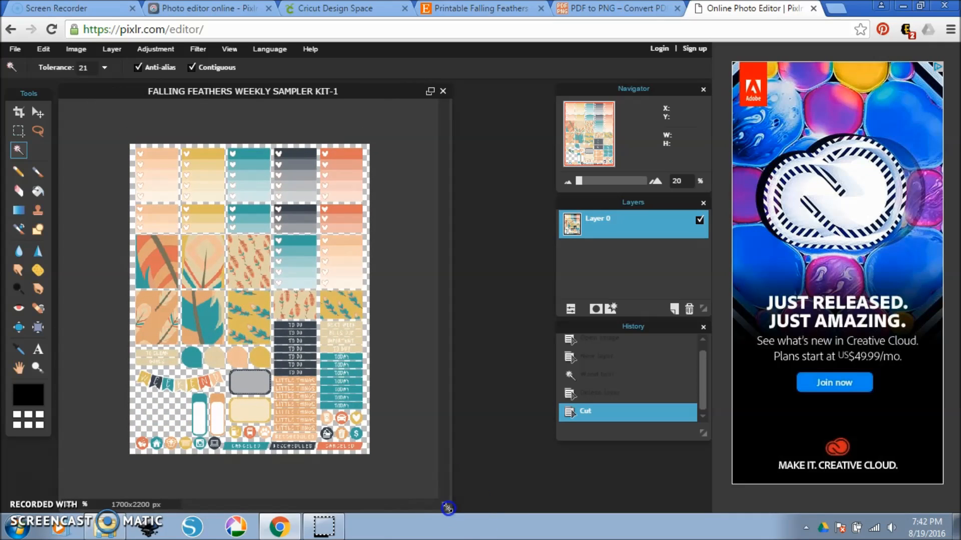
scroll(322, 356, "up", 1)
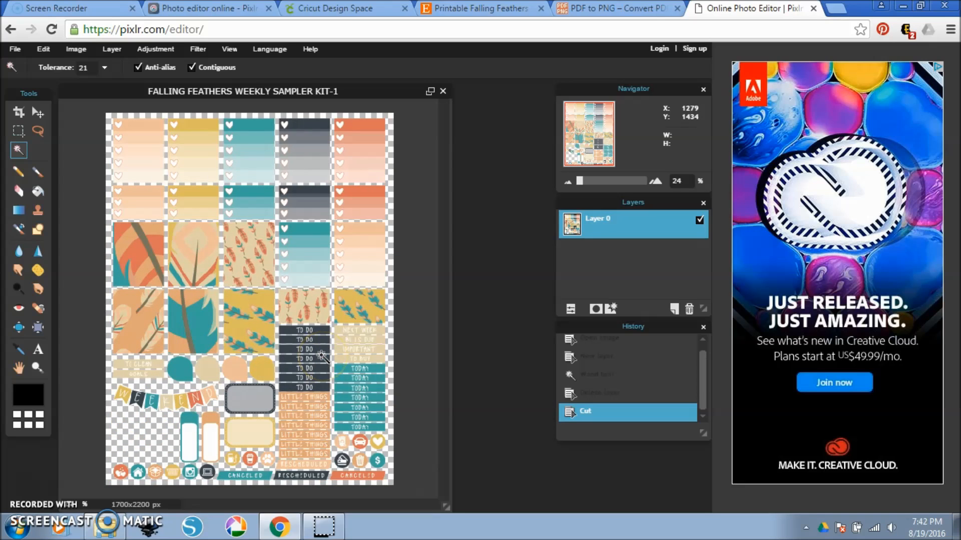
scroll(322, 356, "up", 1)
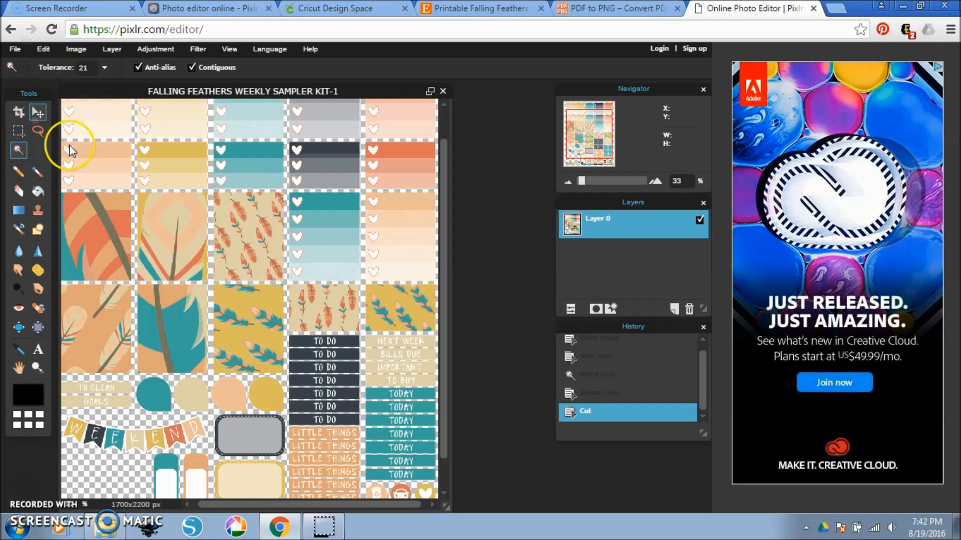
Try to move a single feather sticker with the Move tool, and undo the moves.
left_click(40, 114)
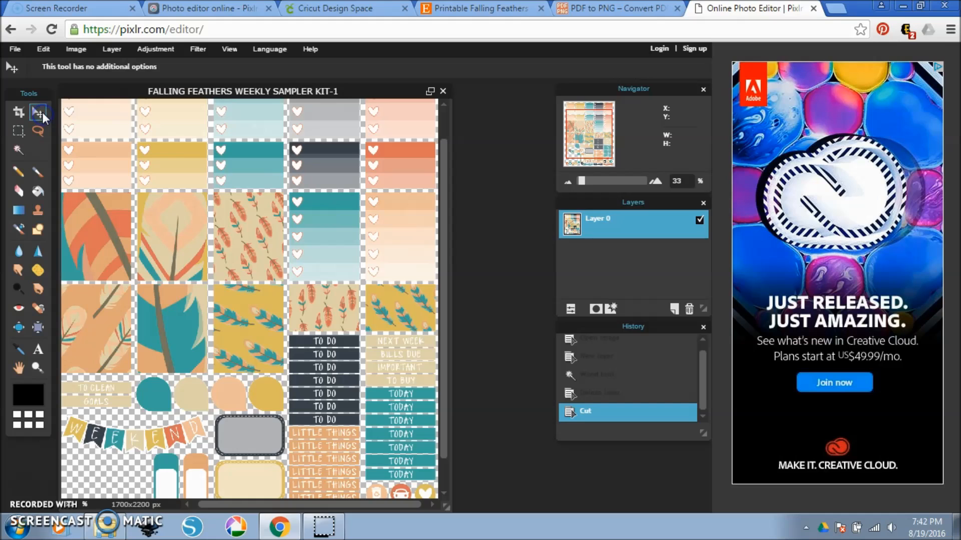
left_click_drag(182, 236, 173, 295)
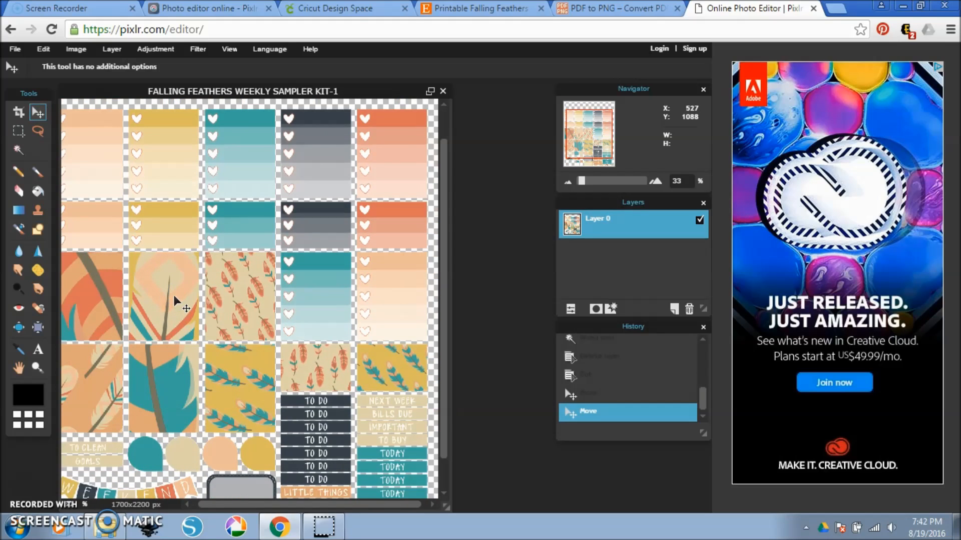
key("ctrl+z")
key("ctrl+z")
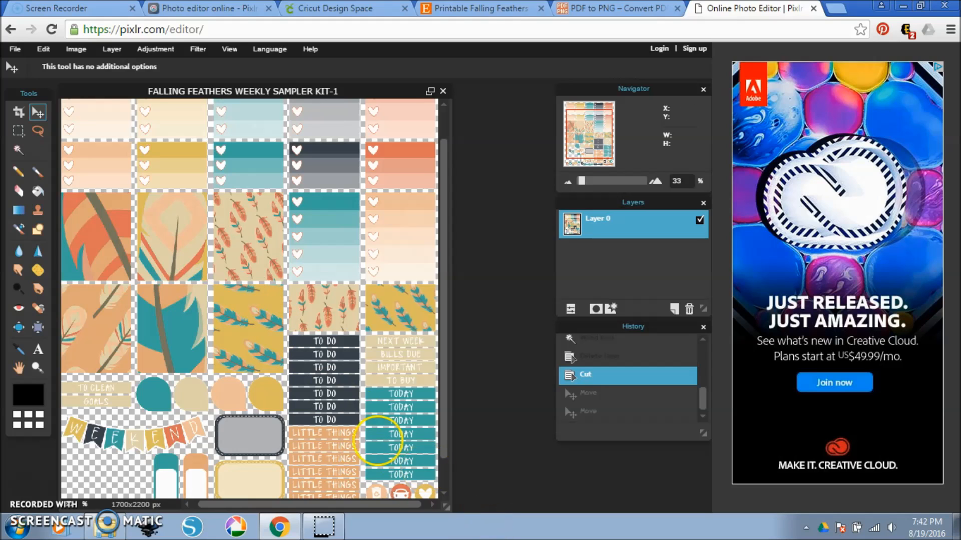
Marquee-select the peach five-heart checklist sticker in the first column, about 348 x 410 px, and cut it from the sheet.
scroll(133, 213, "down", 1)
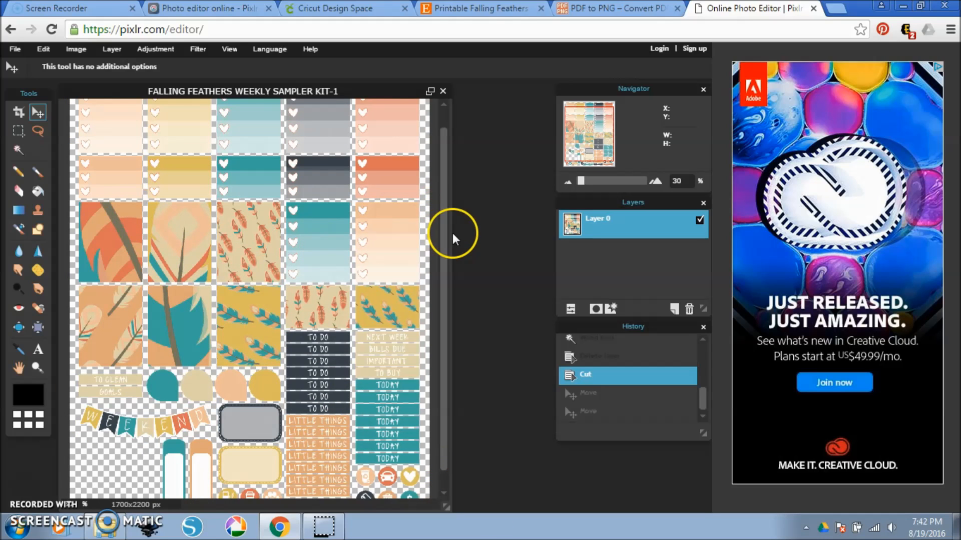
left_click_drag(442, 209, 442, 177)
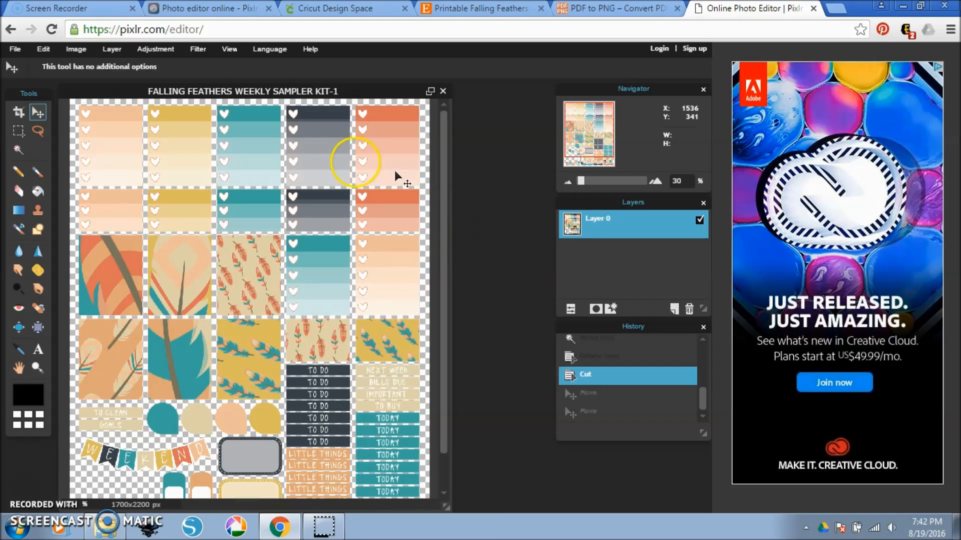
left_click(18, 134)
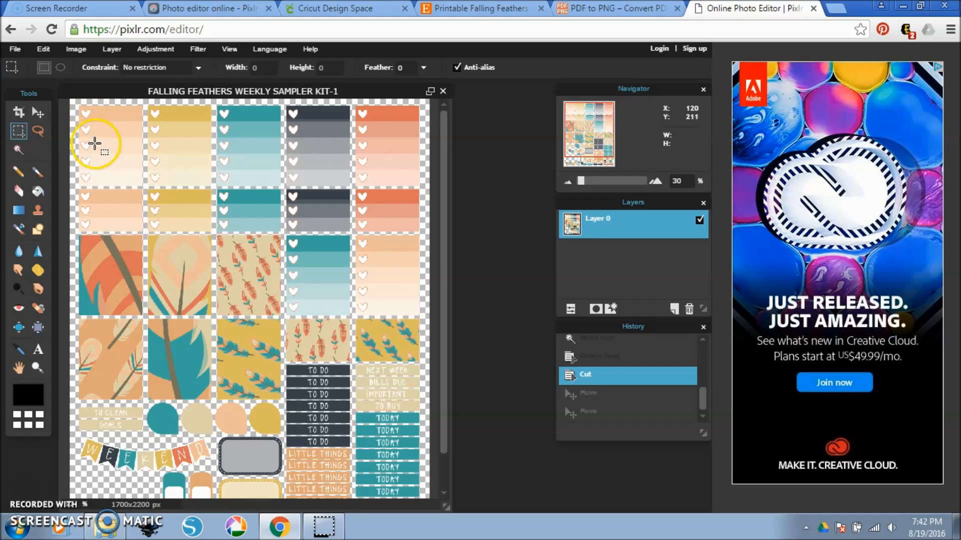
scroll(91, 142, "up", 2)
scroll(91, 125, "up", 2)
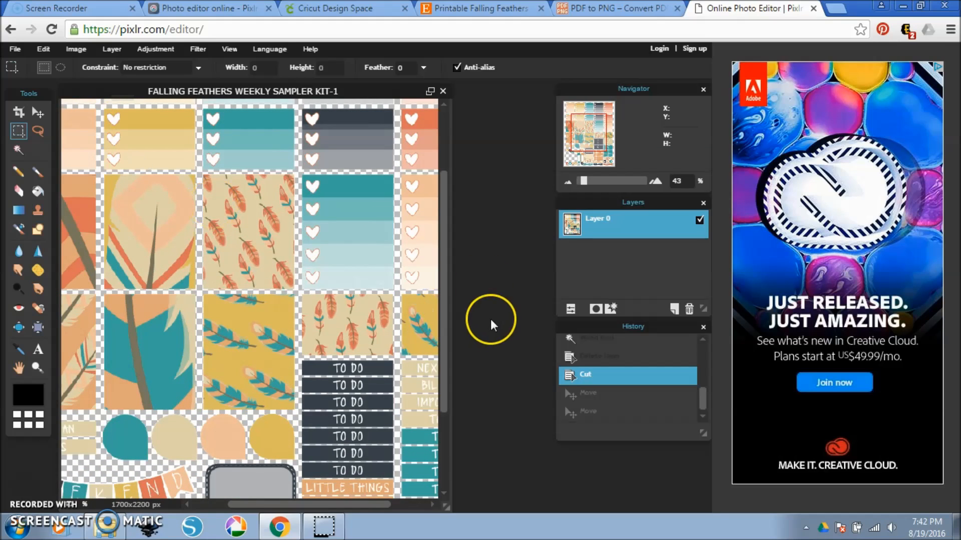
left_click_drag(445, 182, 445, 108)
left_click_drag(356, 507, 321, 505)
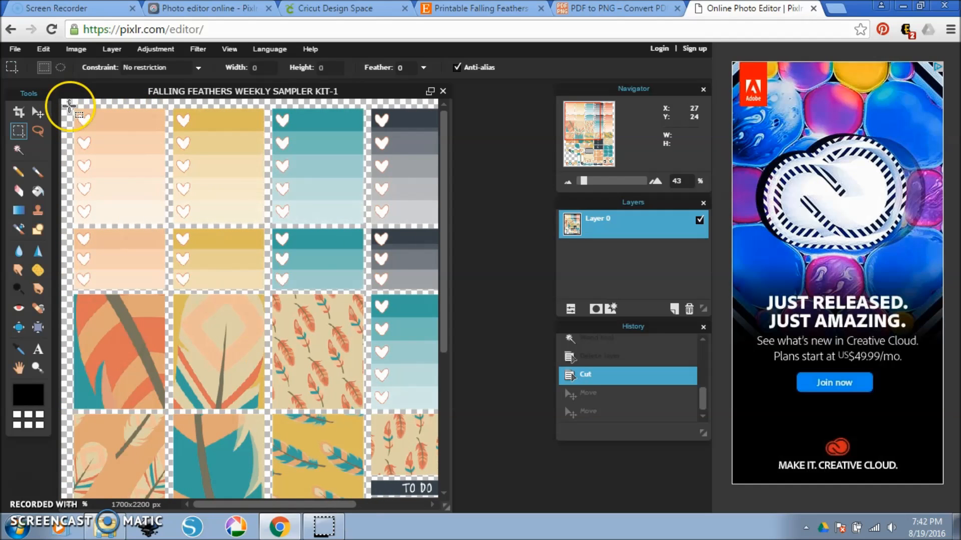
left_click_drag(65, 102, 170, 226)
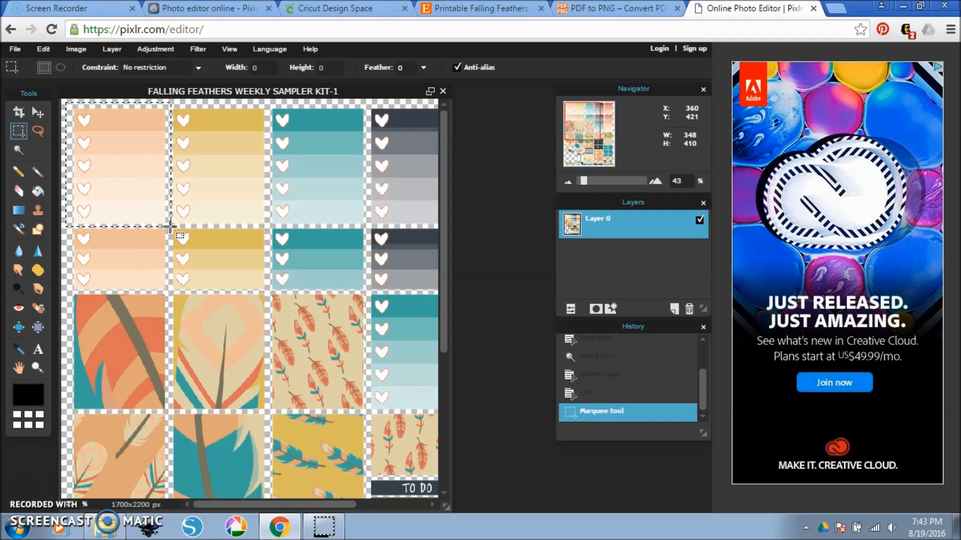
left_click(44, 49)
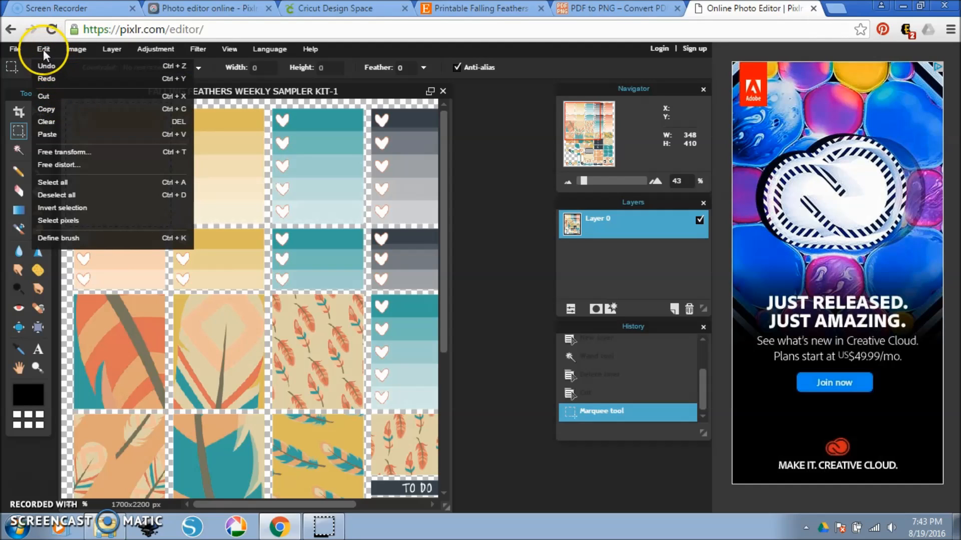
left_click(43, 49)
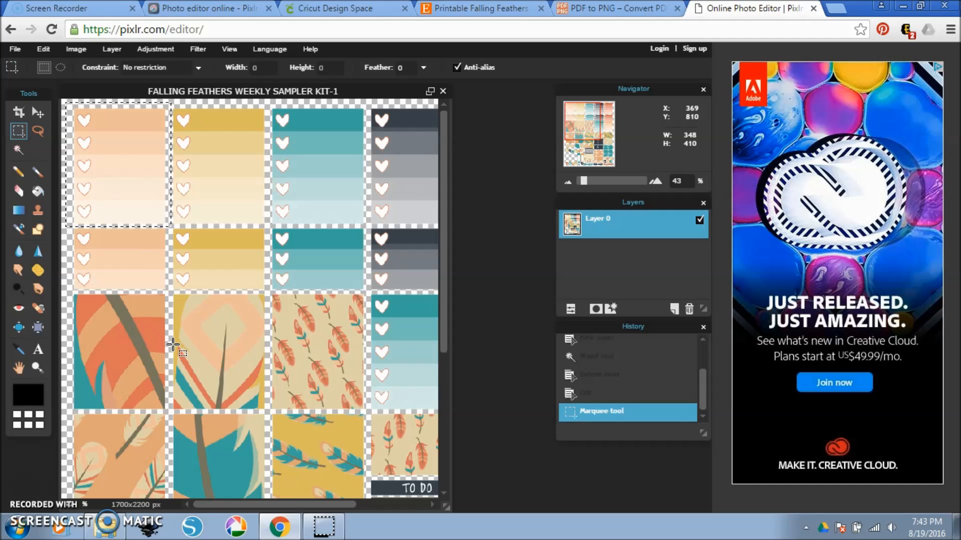
key("ctrl+x")
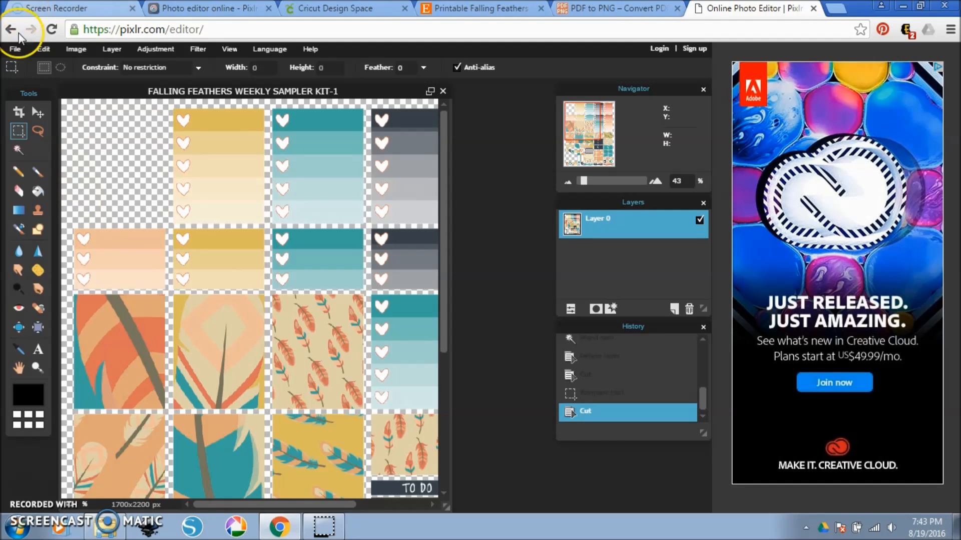
Create a new transparent 348 x 410 px image from the clipboard and place its window beside the sticker sheet.
left_click(14, 50)
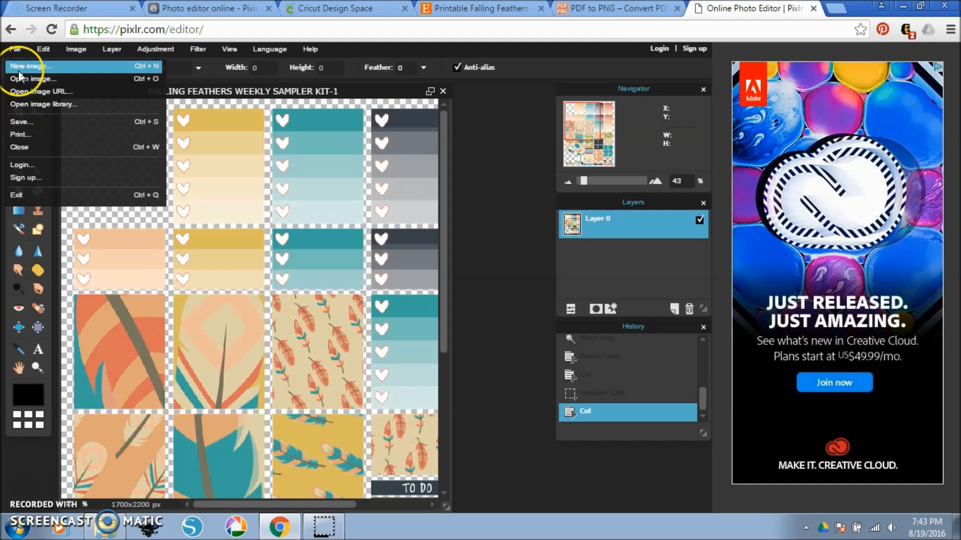
left_click(17, 68)
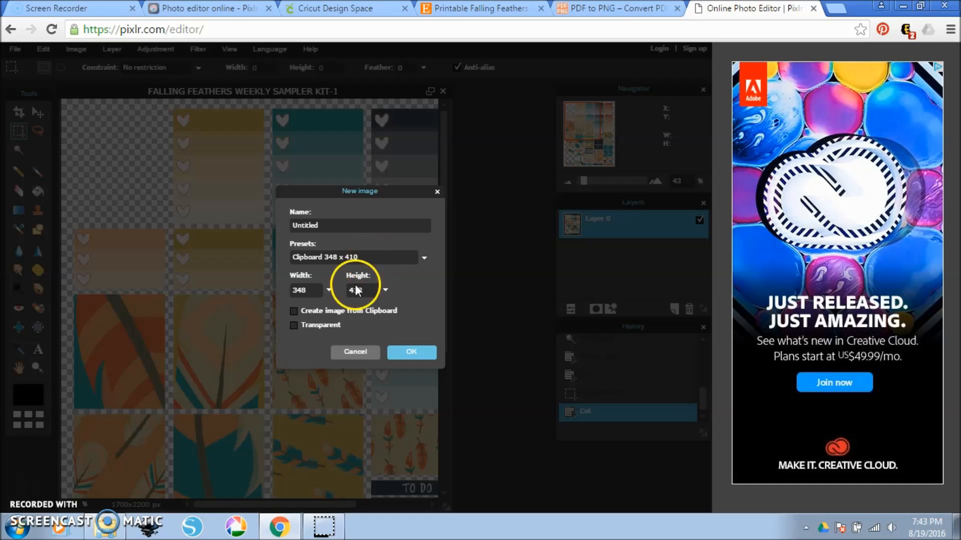
left_click(335, 311)
left_click(331, 326)
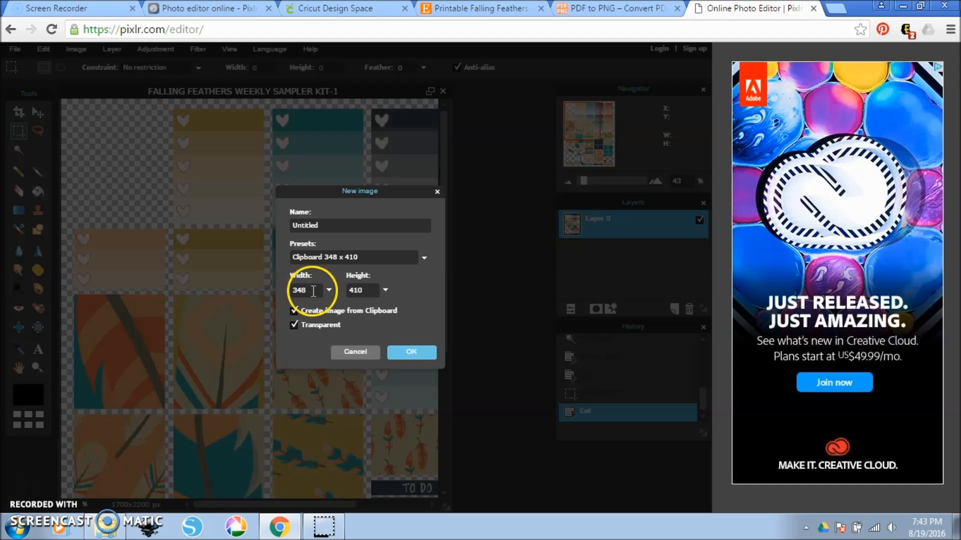
left_click(369, 295)
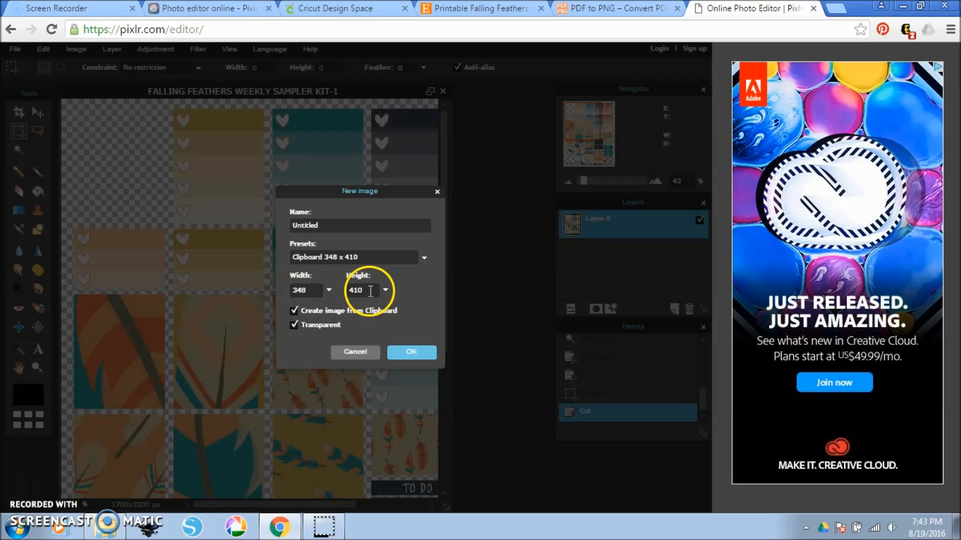
left_click(409, 349)
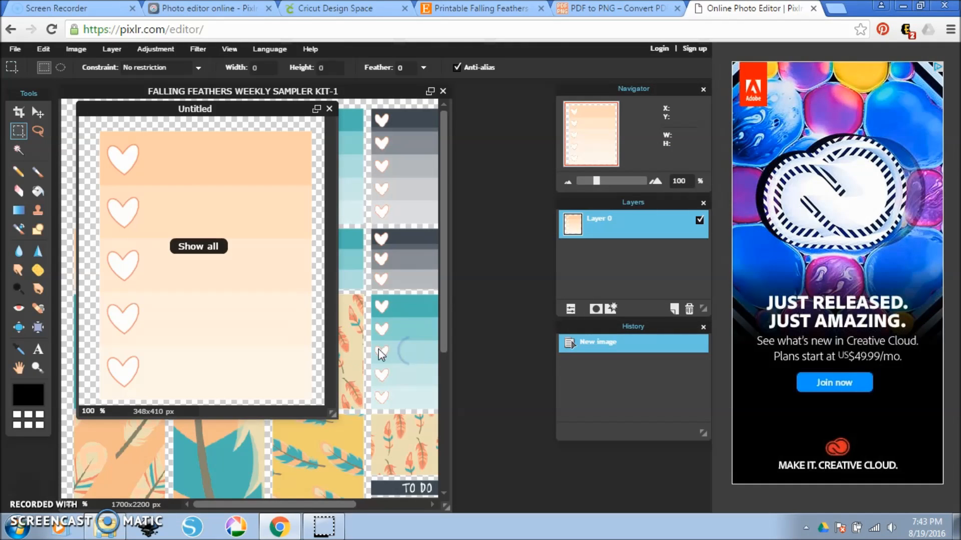
left_click_drag(261, 104, 605, 103)
Cut the yellow five-heart checklist sticker, about 338 x 408 px, into a new image created from the clipboard and placed beside the sheet.
left_click(169, 106)
left_click_drag(167, 104, 267, 228)
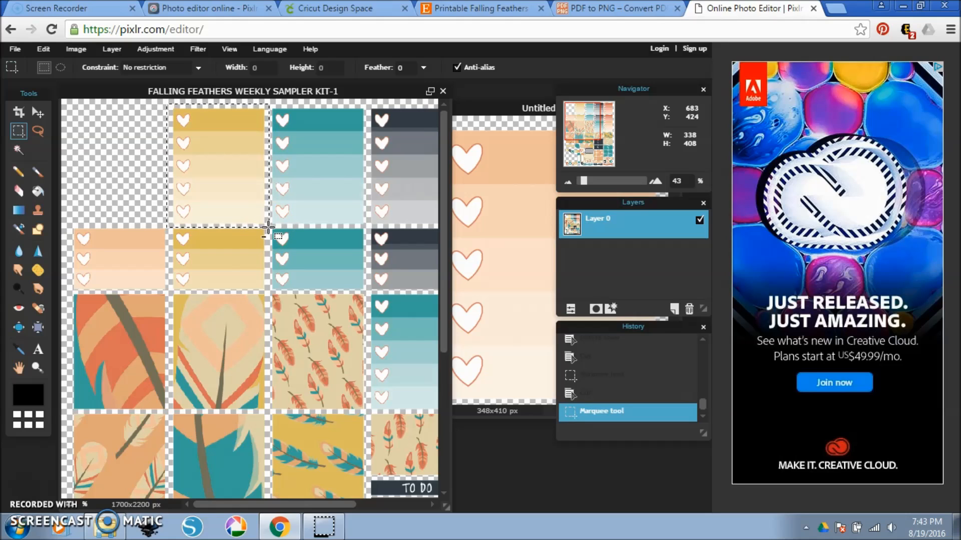
key("ctrl+x")
left_click(15, 49)
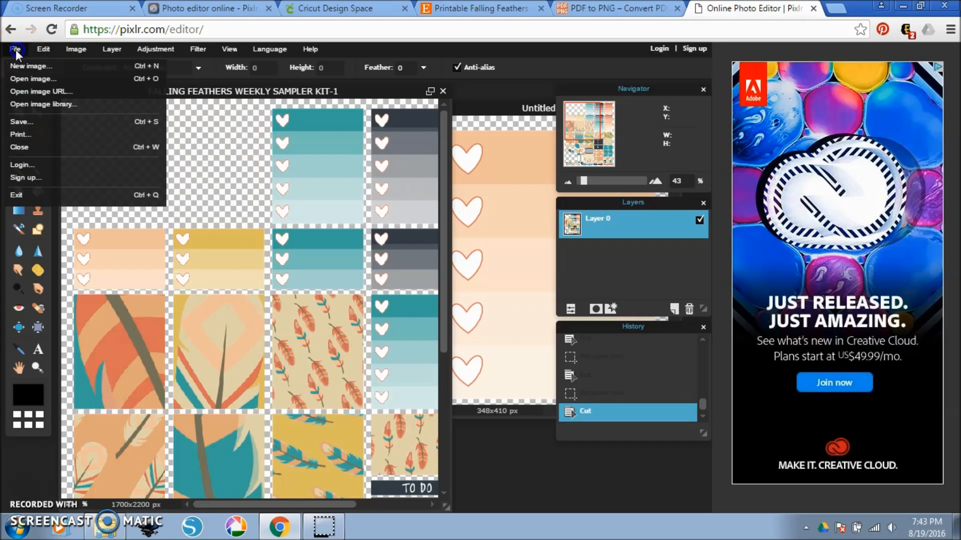
left_click(31, 68)
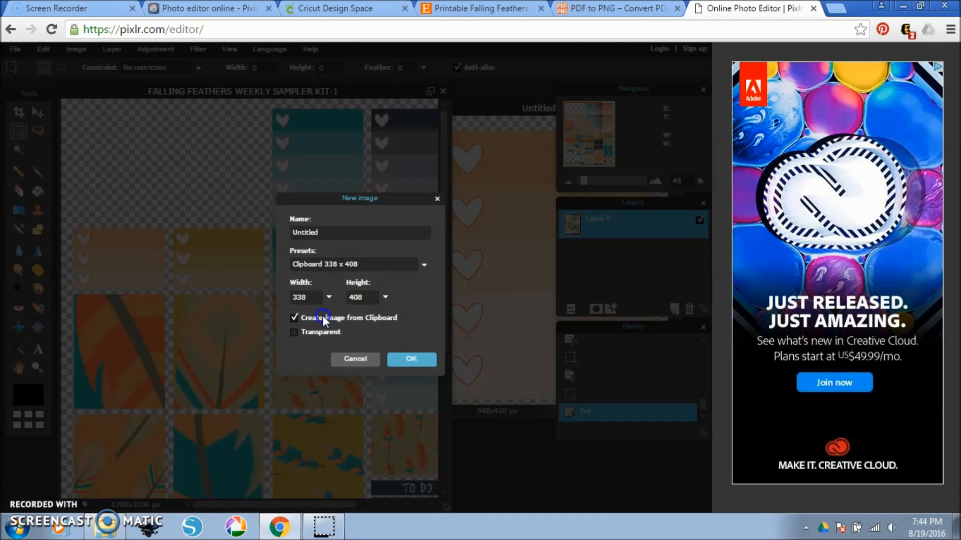
left_click(407, 371)
left_click_drag(318, 119, 597, 133)
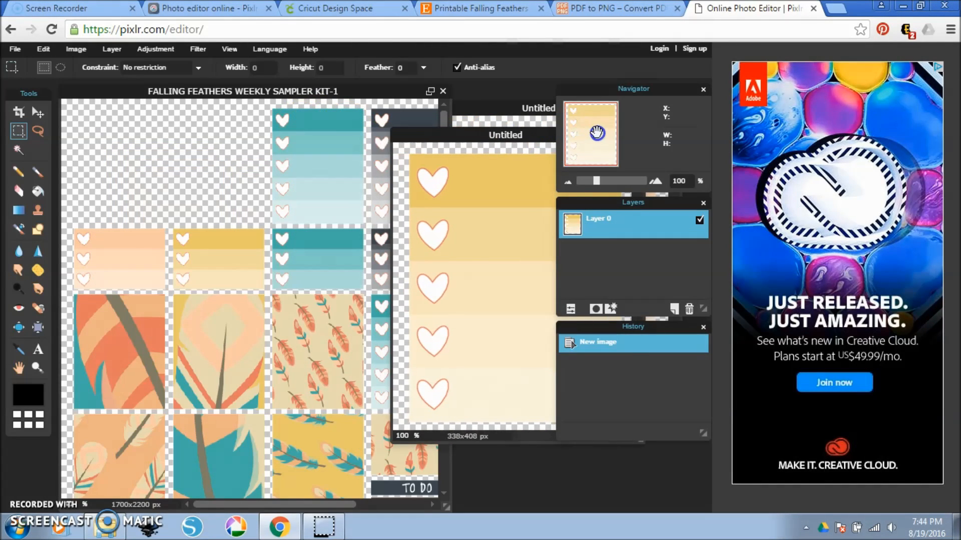
Marquee-select the teal five-heart checklist sticker in the top row, about 366 x 414 px, and cut it from the sheet.
left_click(263, 103)
left_click_drag(259, 102, 371, 226)
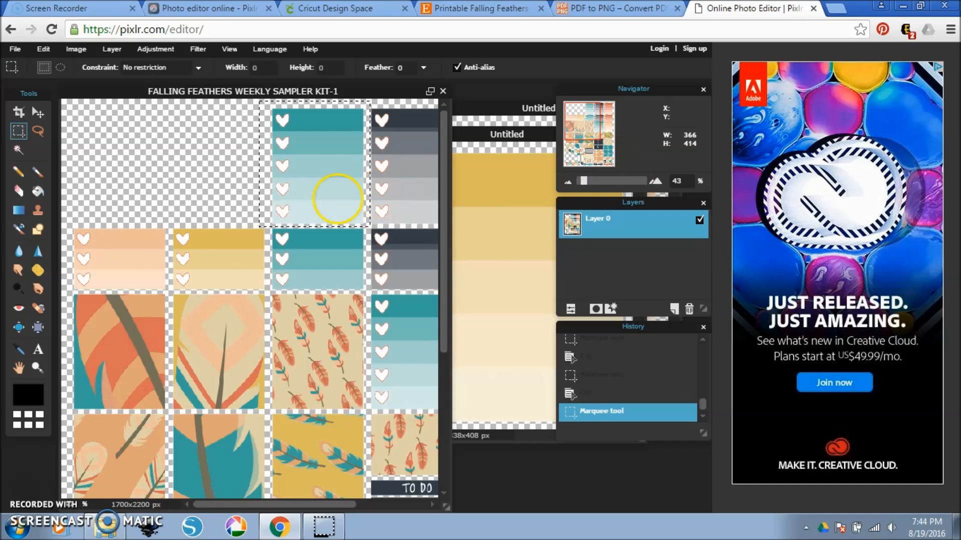
scroll(328, 197, "up", 2)
left_click_drag(588, 181, 594, 182)
left_click_drag(590, 126, 589, 115)
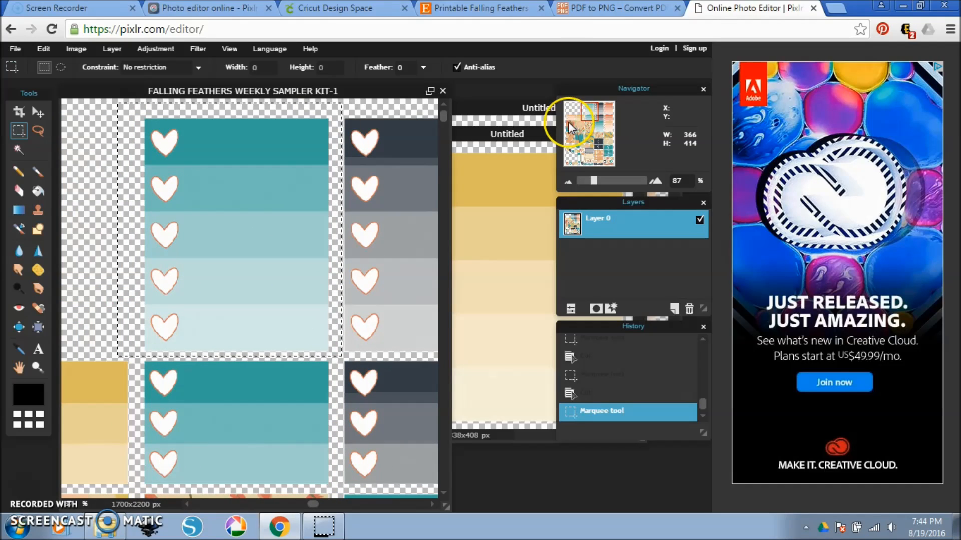
key("ctrl+x")
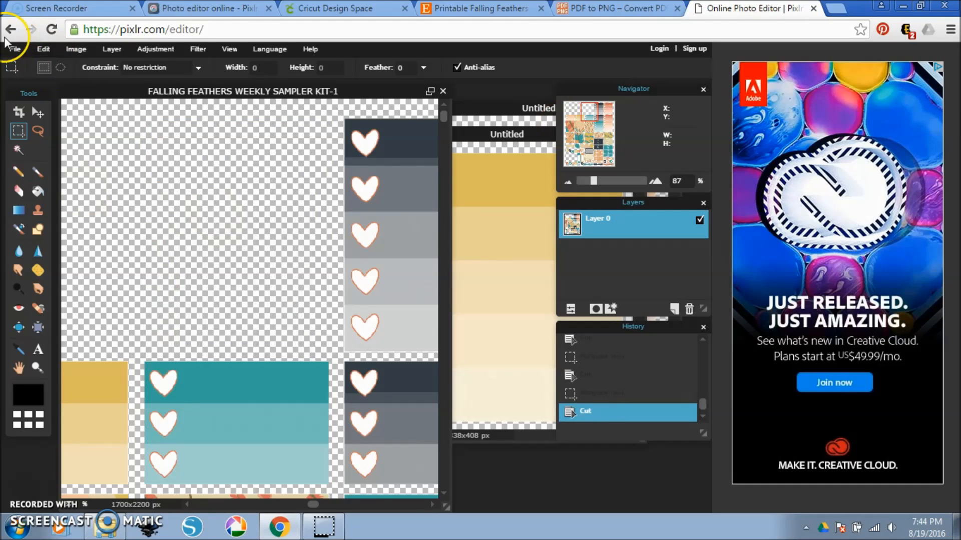
Create a new 366 x 414 px image from the clipboard and move its window beside the sticker sheet.
left_click(15, 50)
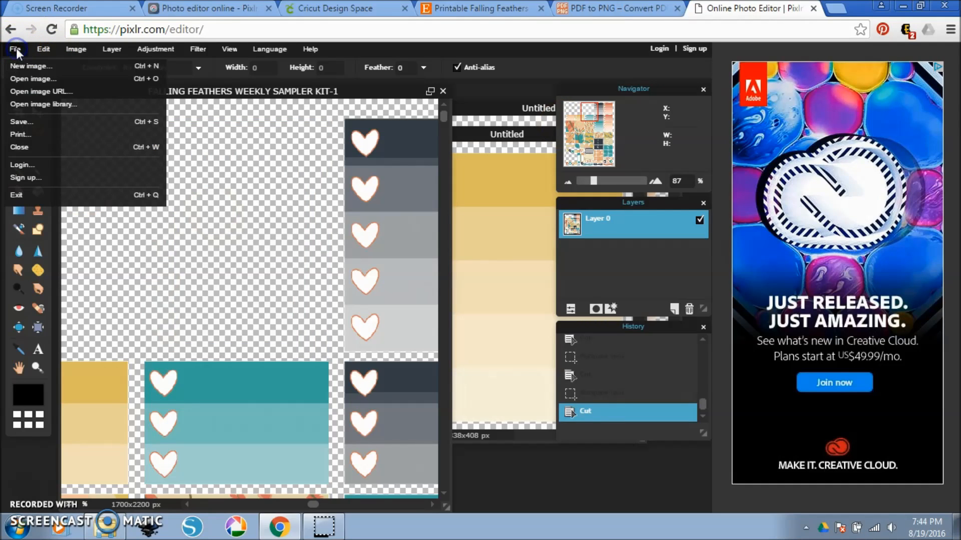
left_click(29, 68)
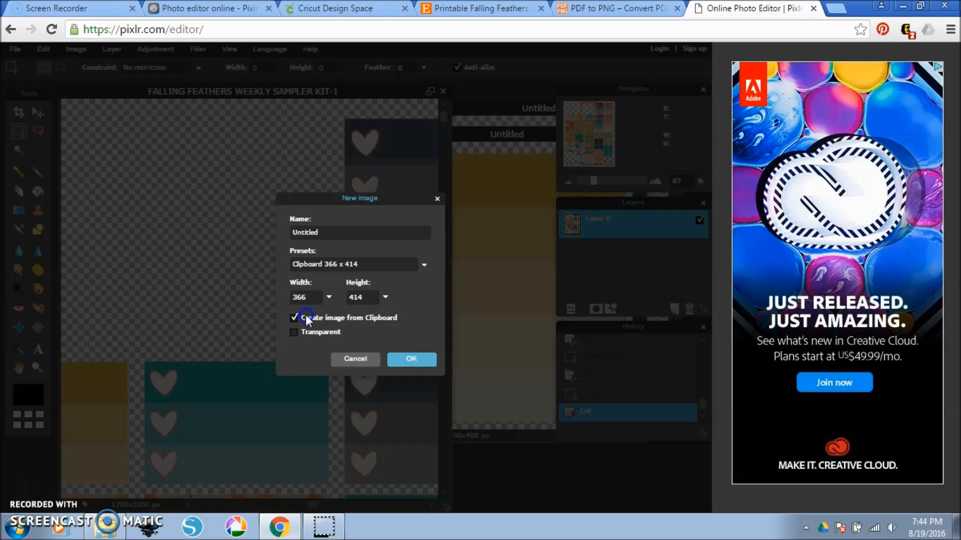
left_click(415, 360)
left_click_drag(296, 146, 640, 131)
Marquee-select the dark gray five-heart checklist sticker in the top row, about 337 x 418 px, and cut it from the sheet.
left_click_drag(311, 506, 287, 274)
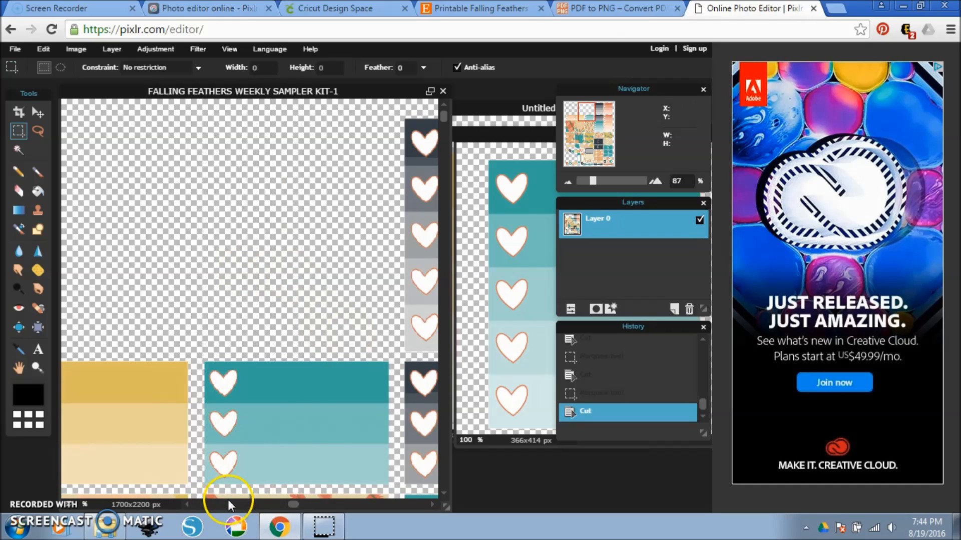
left_click_drag(293, 503, 326, 503)
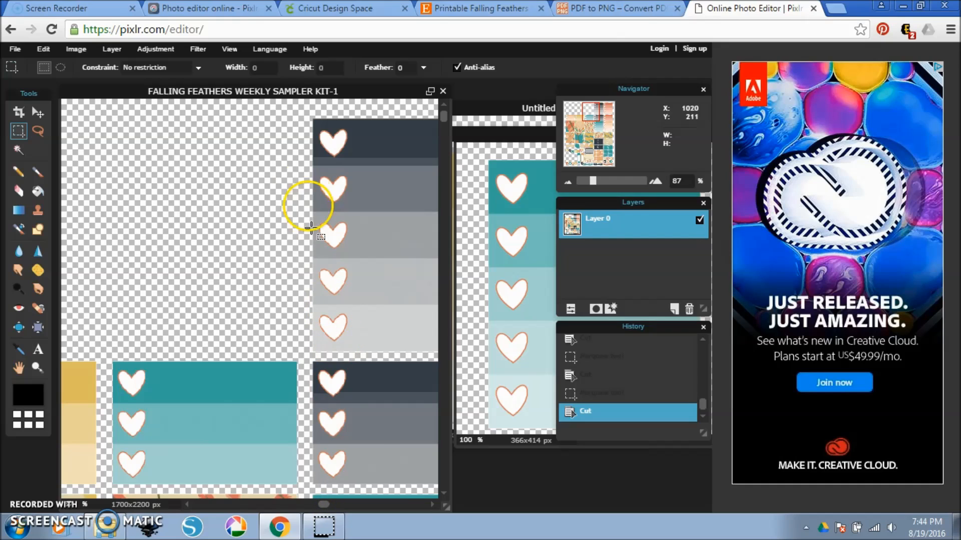
left_click_drag(430, 503, 430, 504)
left_click_drag(193, 102, 401, 358)
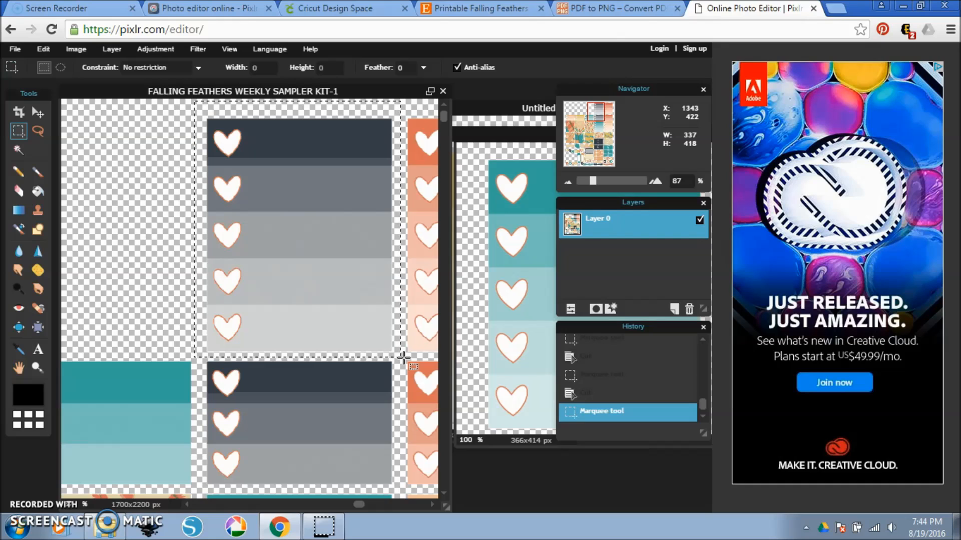
key("ctrl+x")
Create a new 337 x 418 px image from the clipboard and move its window beside the sticker sheet.
left_click(76, 26)
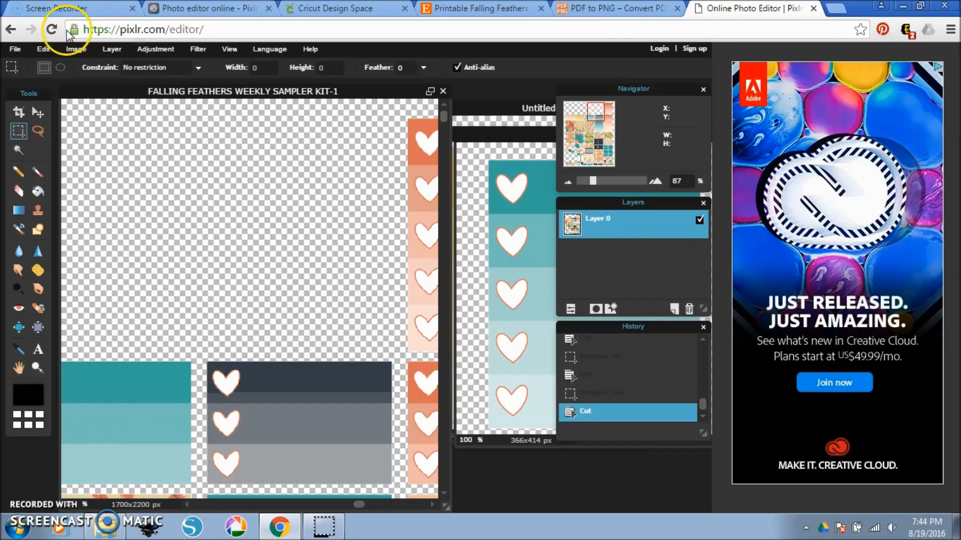
left_click(17, 49)
left_click(26, 65)
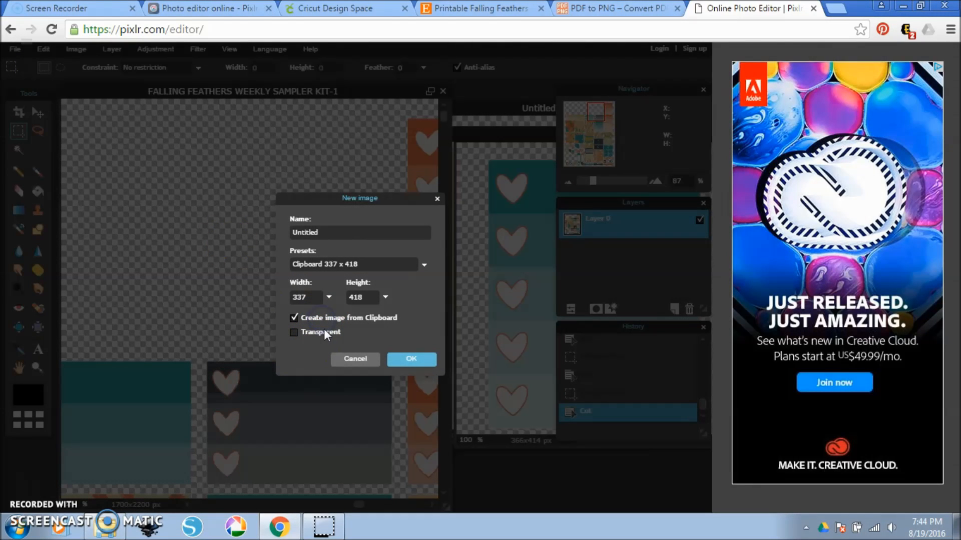
left_click(411, 359)
left_click_drag(294, 146, 645, 154)
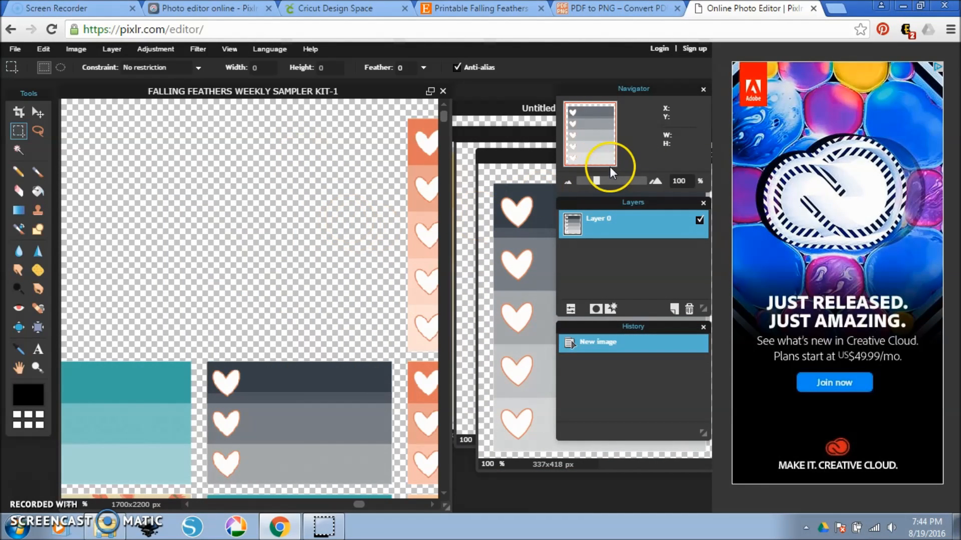
Marquee-select the block of seven TO DO labels, about 330 x 404 px, and cut it from the sticker sheet.
left_click(342, 196)
left_click_drag(591, 181, 581, 181)
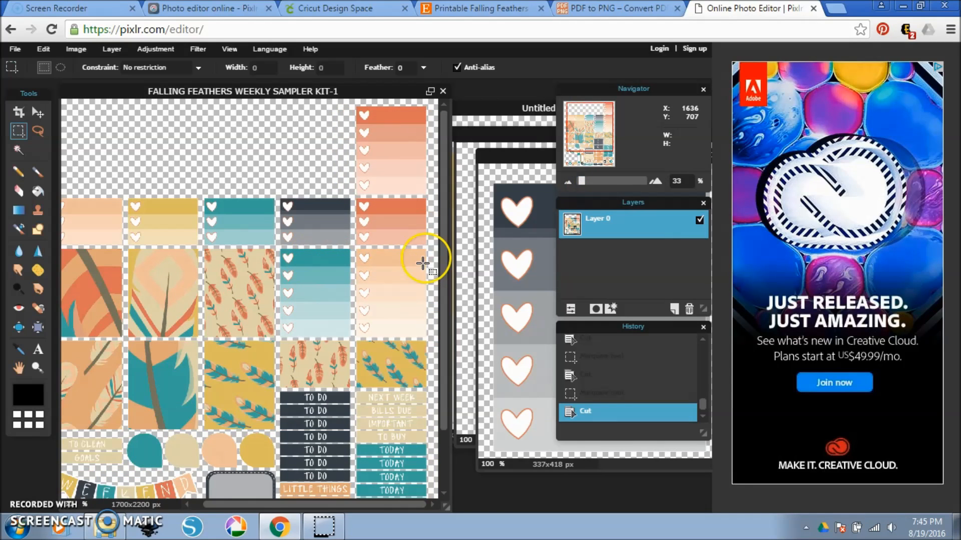
left_click_drag(444, 260, 436, 339)
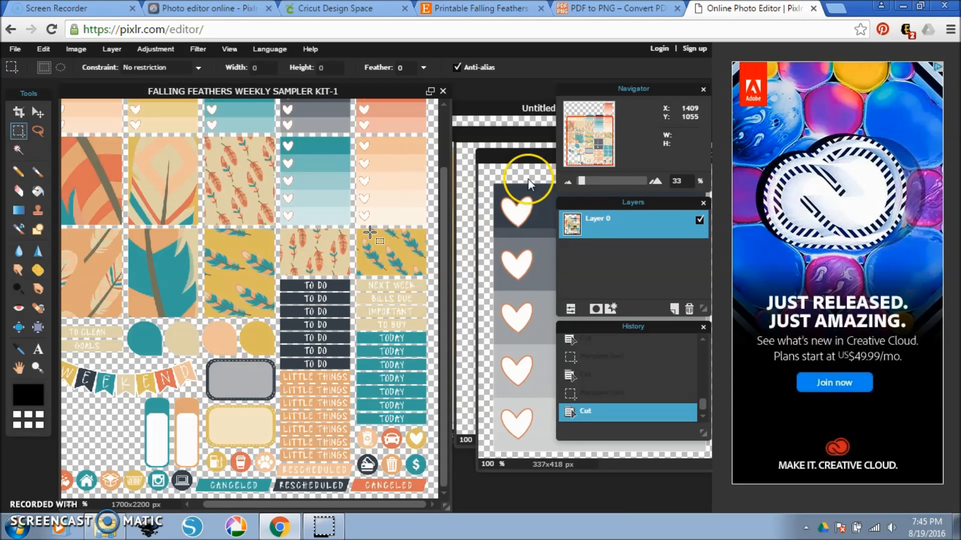
mouse_move(580, 181)
left_mouse_down()
mouse_move(601, 182)
mouse_move(593, 146)
mouse_move(591, 181)
left_mouse_up()
left_click(595, 150)
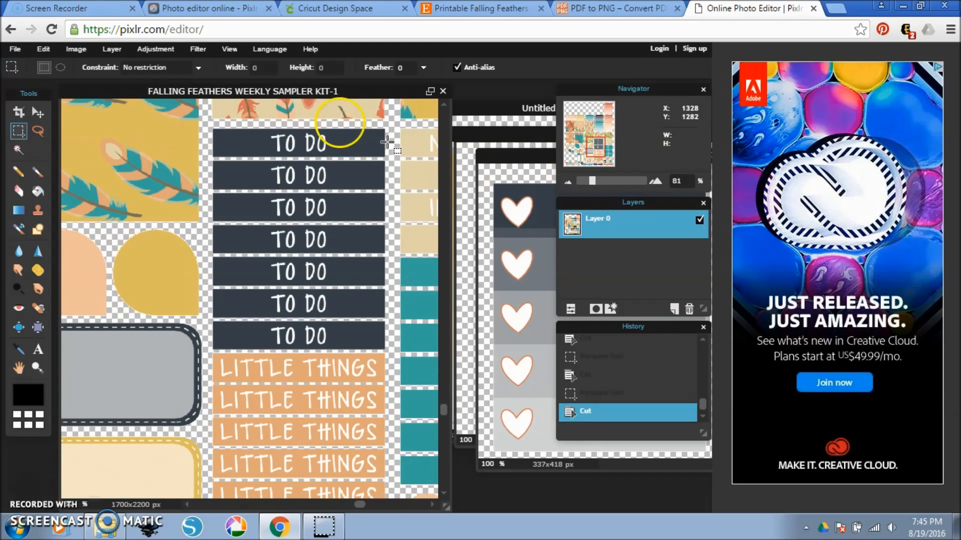
left_click_drag(206, 122, 395, 353)
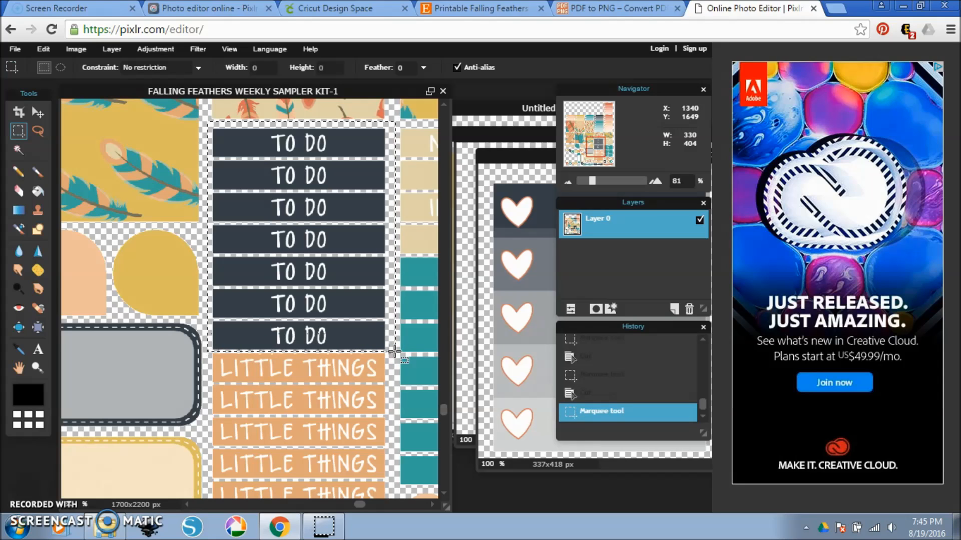
key("ctrl+x")
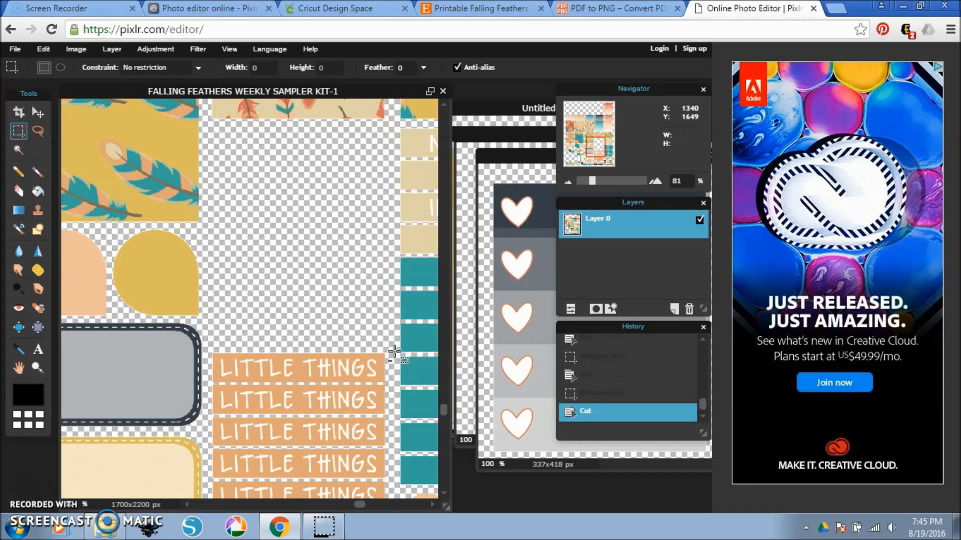
Create a new transparent 330 x 404 px image from the clipboard and move its window beside the sticker sheet.
left_click(15, 49)
left_click(31, 68)
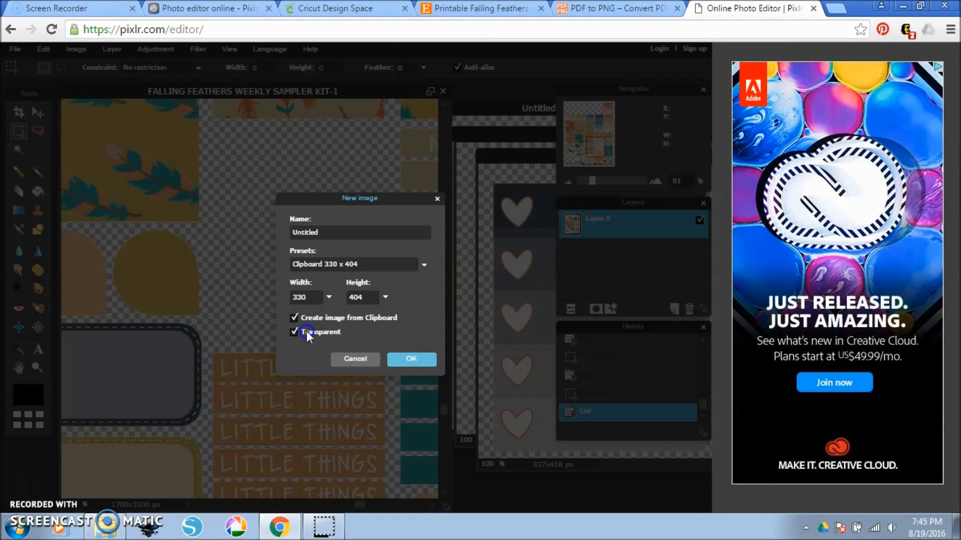
left_click(407, 361)
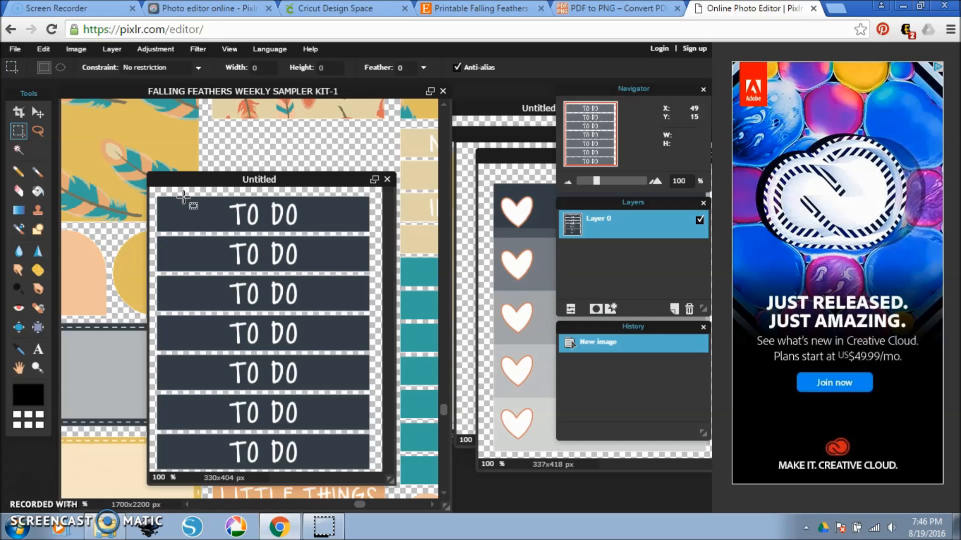
left_click_drag(244, 178, 480, 200)
left_click(315, 203)
left_click_drag(592, 182, 580, 182)
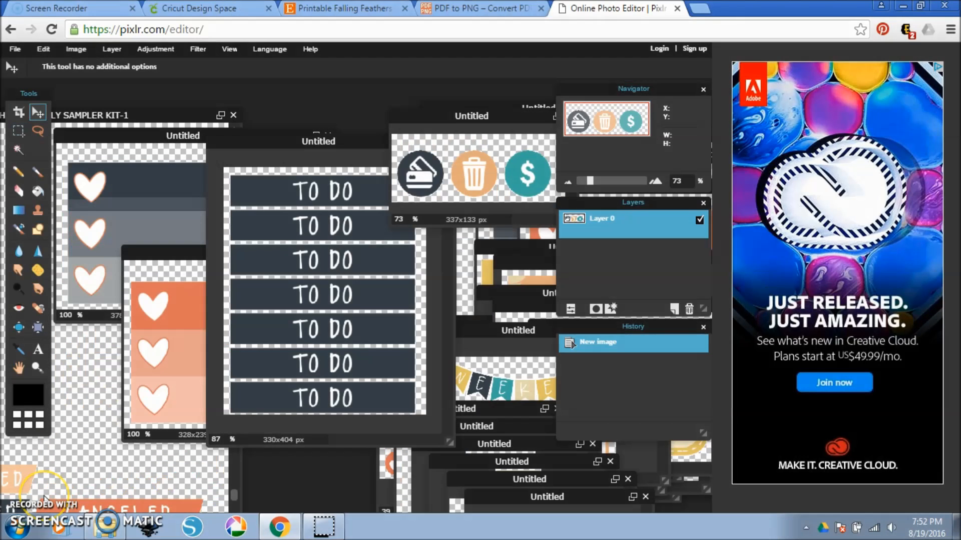
Move the two round-icon images over the TO DO image, then bring the full sticker sheet to the front, zoomed out to 24%.
left_click(505, 409)
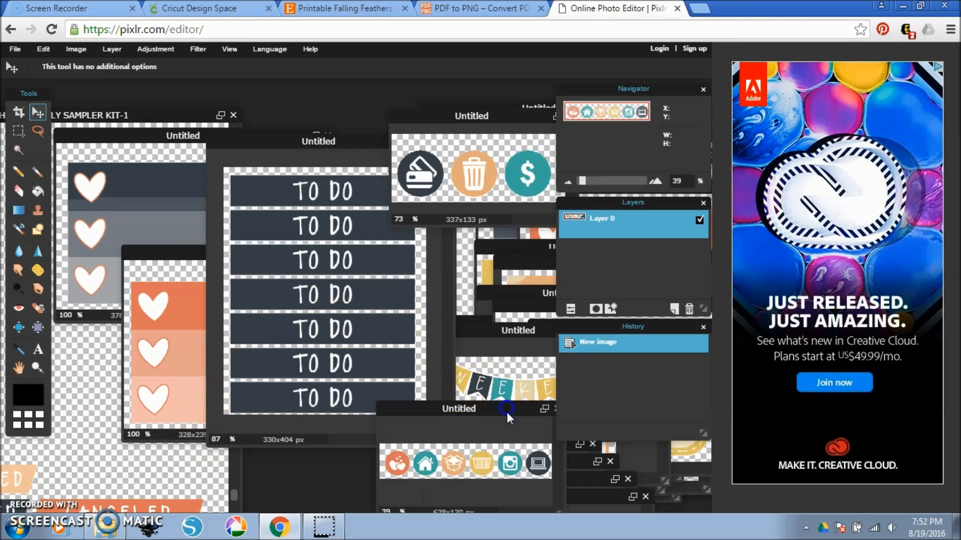
left_click_drag(489, 399, 376, 287)
left_click_drag(530, 422, 427, 291)
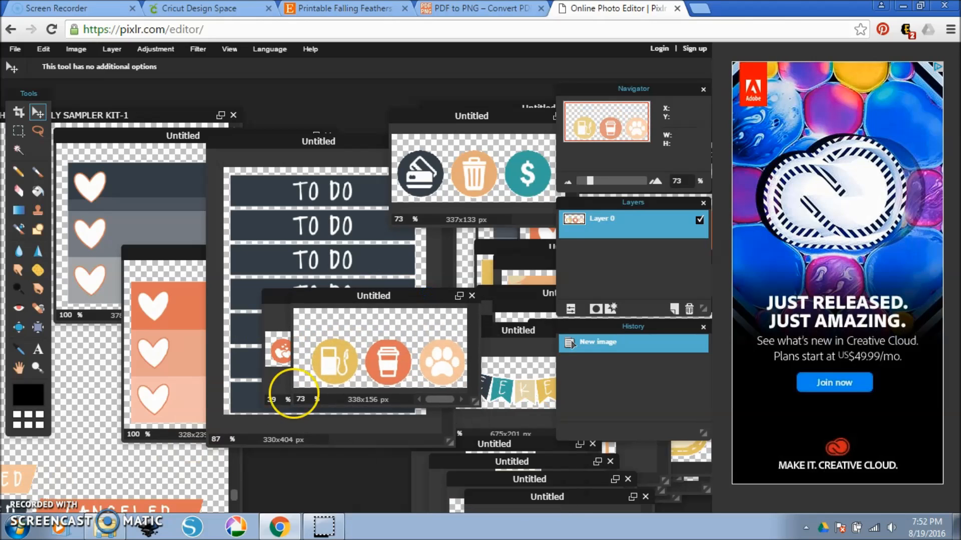
left_click(184, 470)
left_click_drag(181, 117, 405, 86)
mouse_move(593, 180)
left_mouse_down()
mouse_move(570, 180)
mouse_move(579, 180)
left_mouse_up()
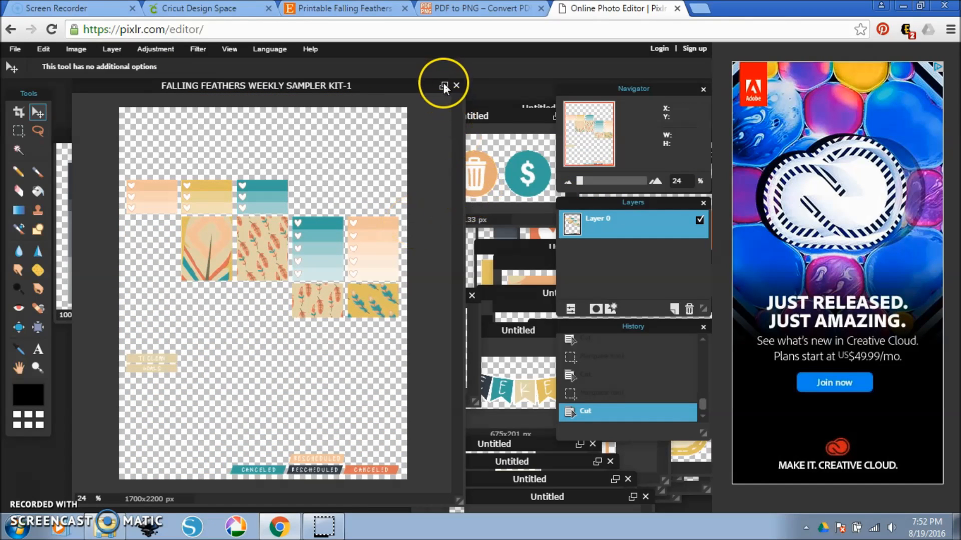
Place the card, trash and dollar icon image over the sheet and export it to the computer as a transparent PNG named "icons 1".
left_click(499, 115)
left_click_drag(500, 114, 284, 129)
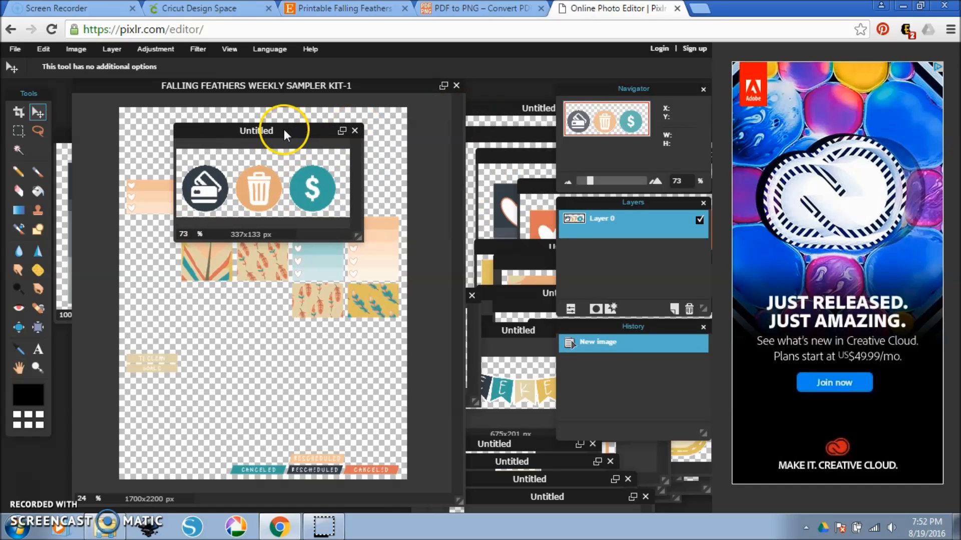
left_click(17, 50)
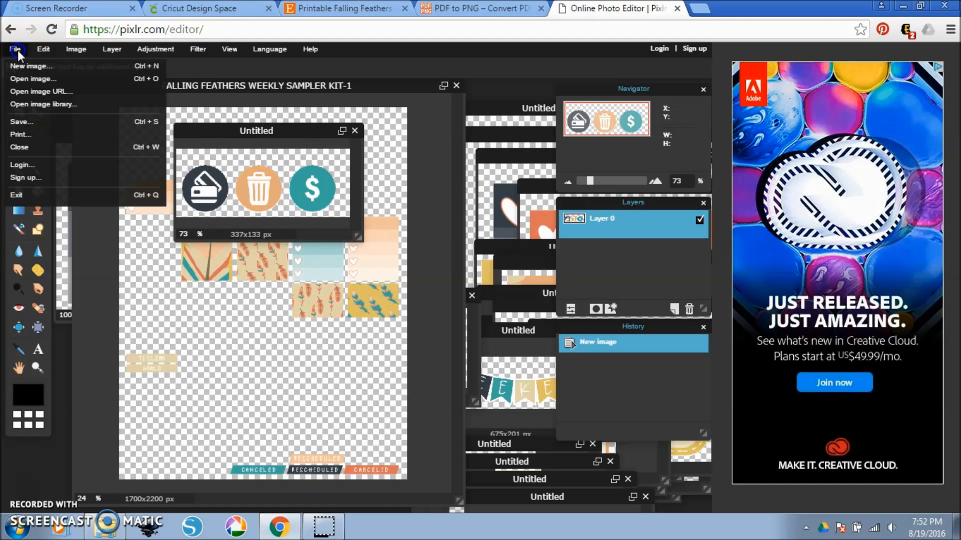
left_click(35, 123)
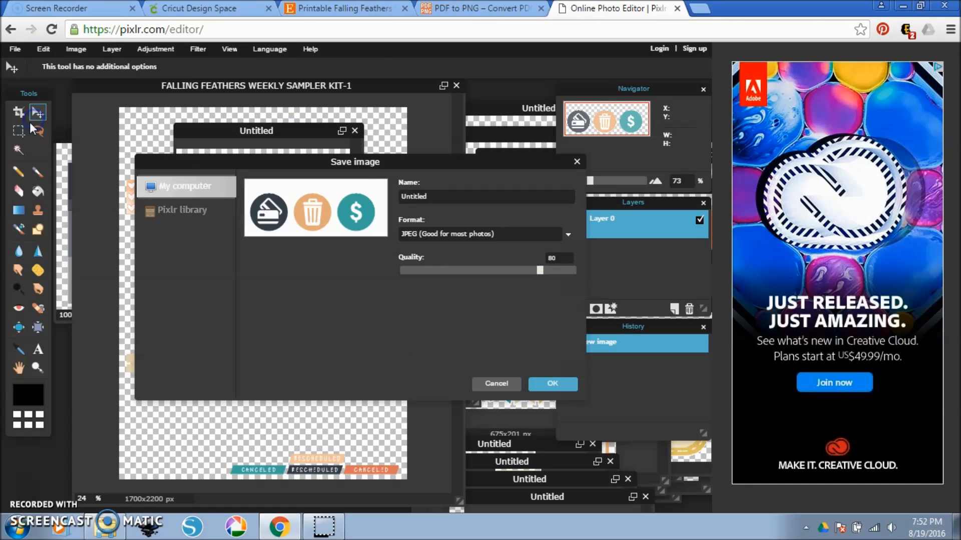
left_click(452, 233)
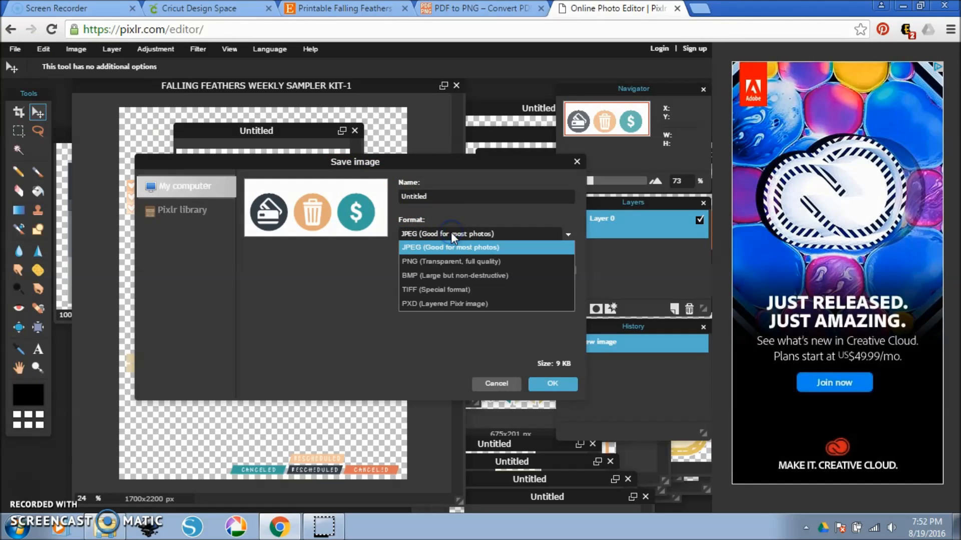
left_click(458, 264)
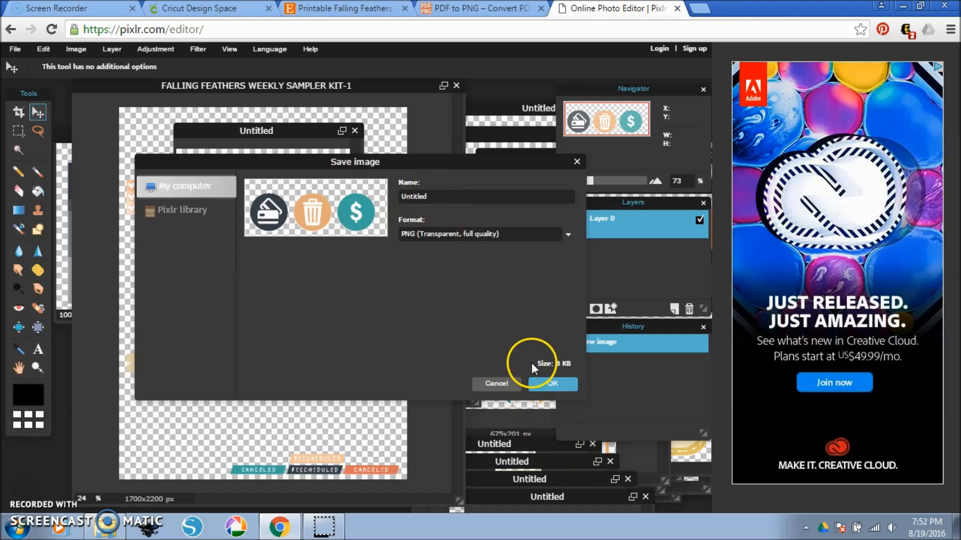
left_click_drag(436, 194, 382, 192)
type("icons 1")
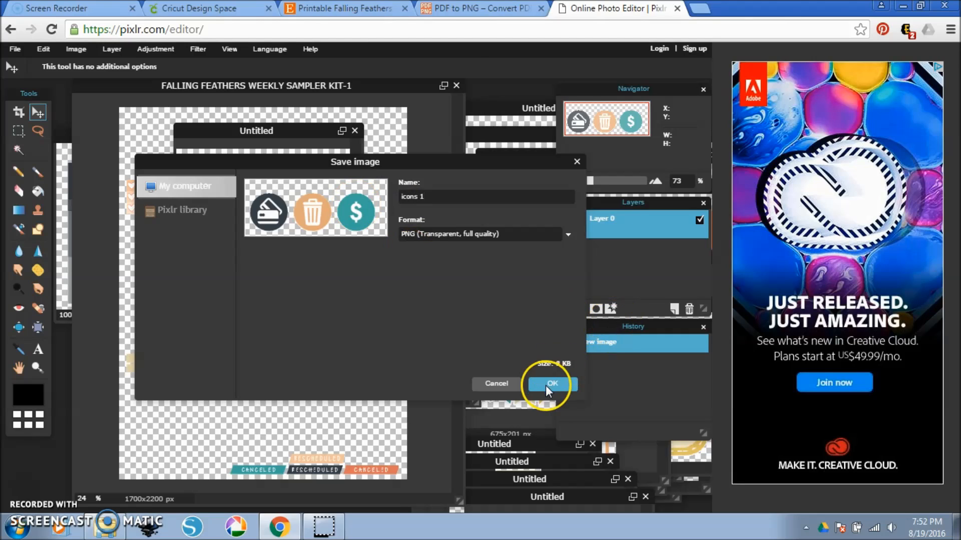
left_click(550, 385)
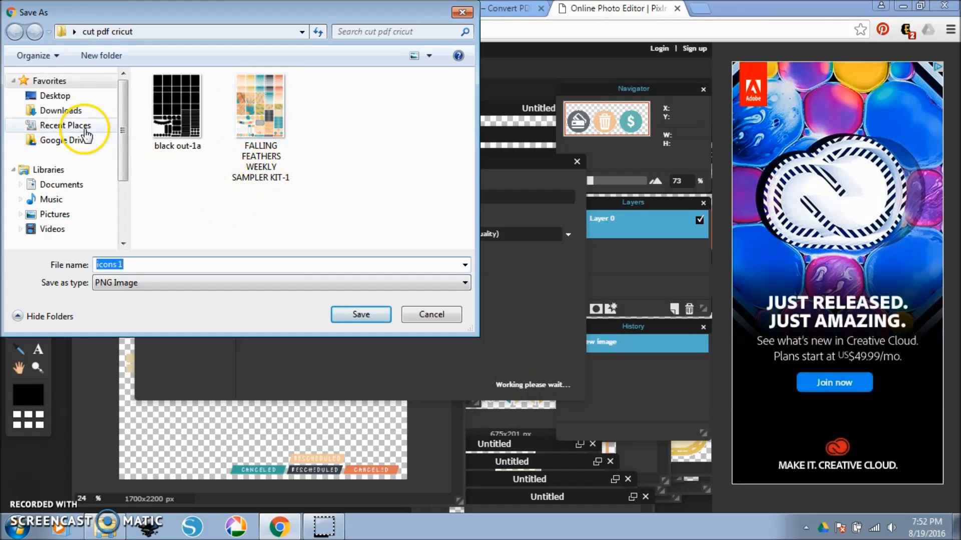
Save the icons PNG in a new "falling feathers elements" folder inside "cut pdf cricut" and close the image.
left_click(101, 55)
type("falling fe")
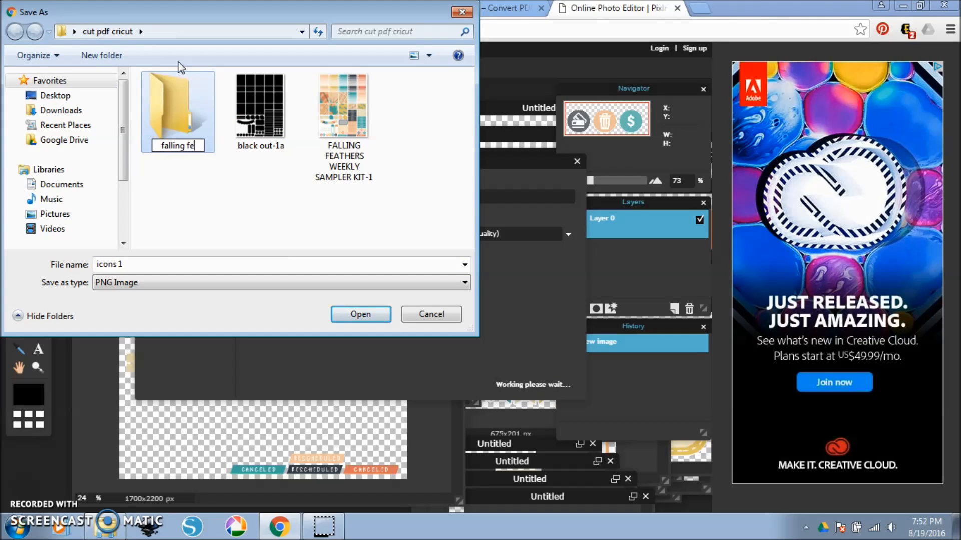
type("athers elements")
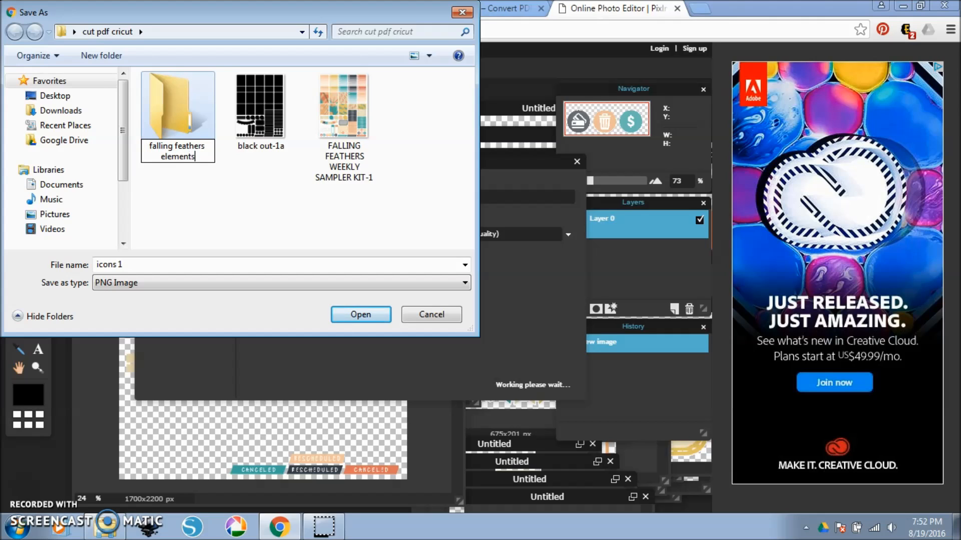
key("Return")
left_click(181, 88)
double_click(180, 90)
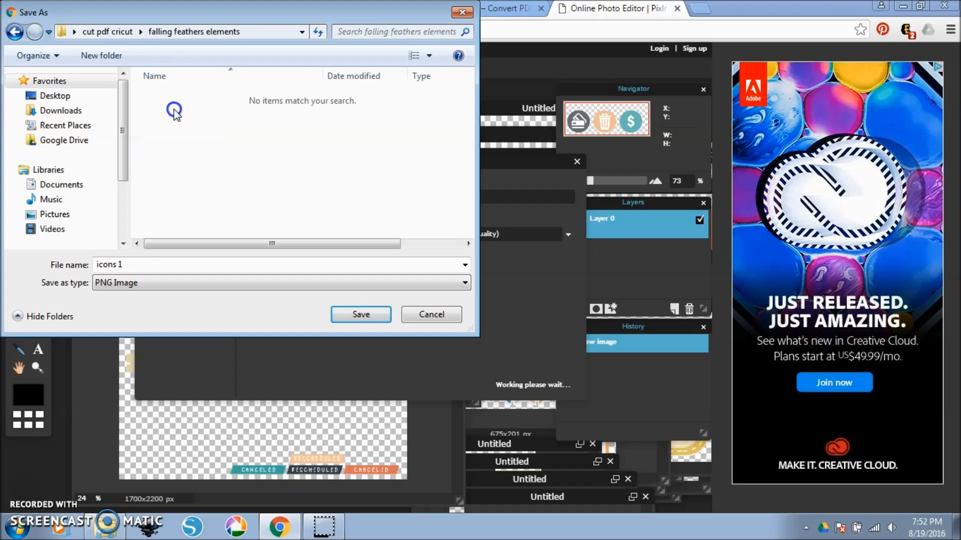
left_click(362, 314)
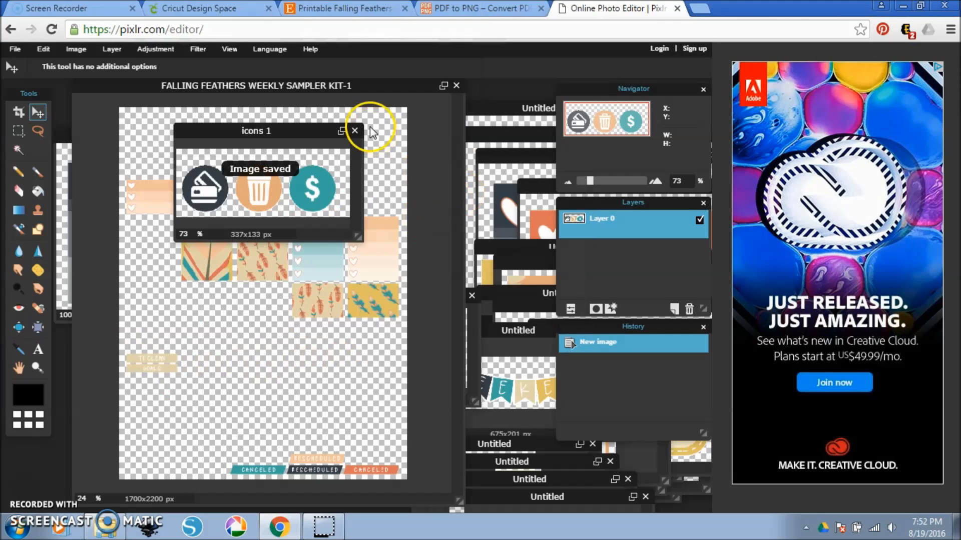
left_click(358, 132)
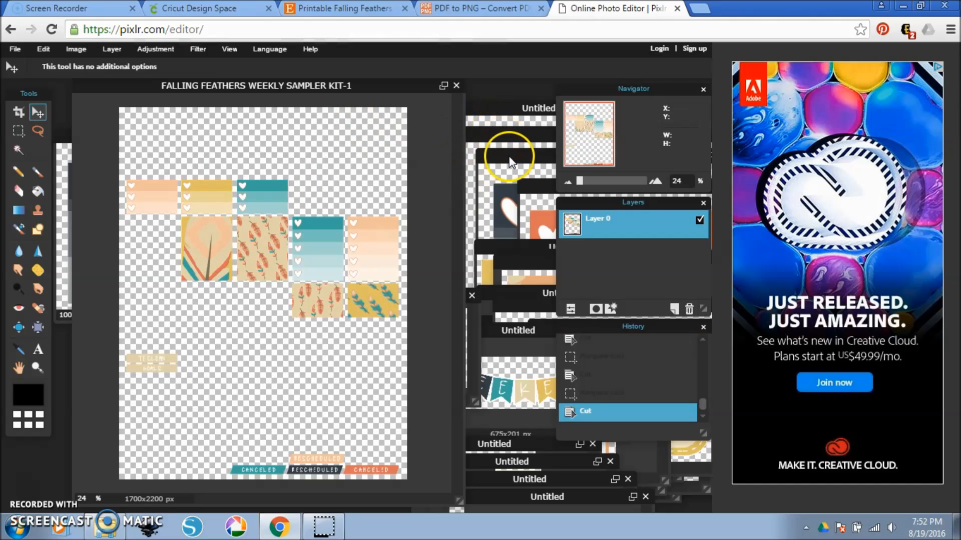
Save the gray five-heart checklist image as a transparent PNG named "checklist 1" in the falling feathers elements folder and close it.
left_click_drag(490, 128, 158, 113)
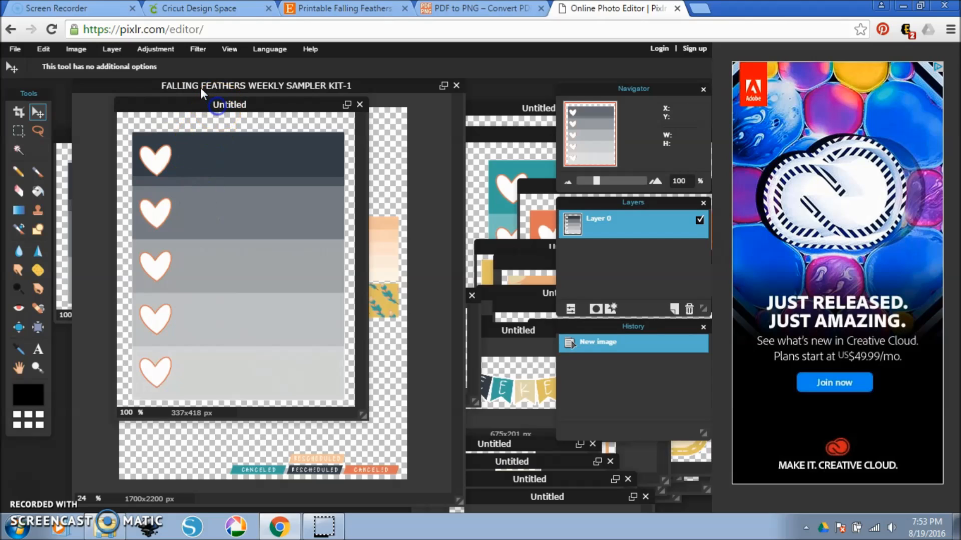
key("ctrl+s")
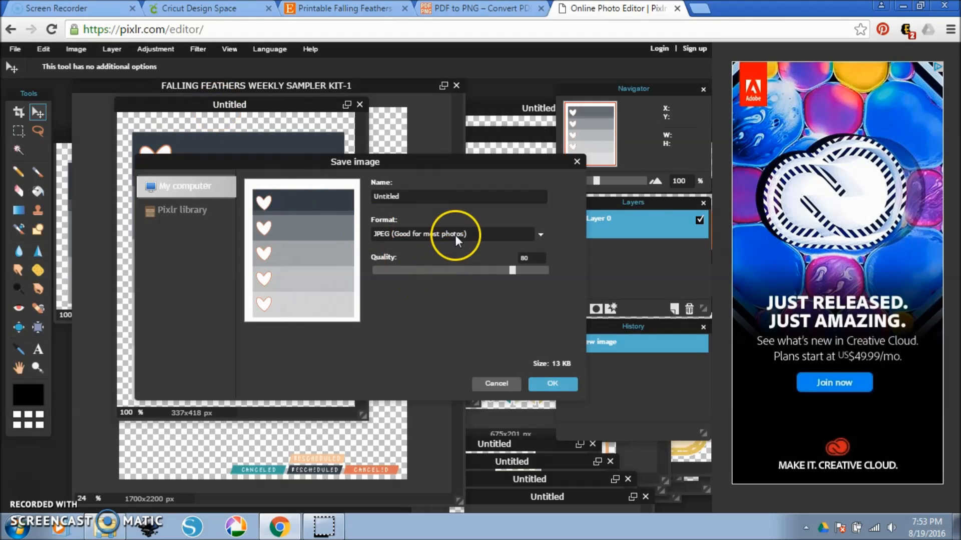
left_click(456, 238)
left_click(452, 261)
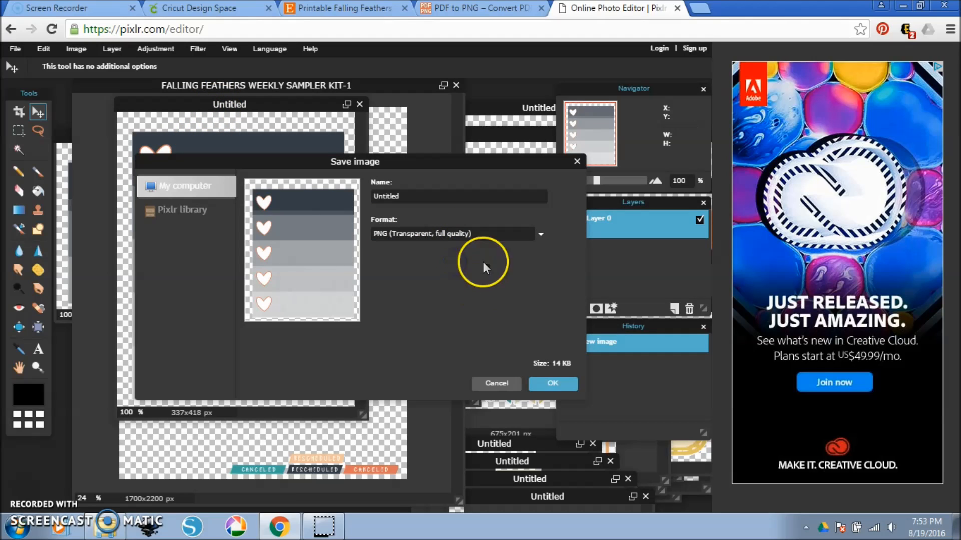
left_click(550, 385)
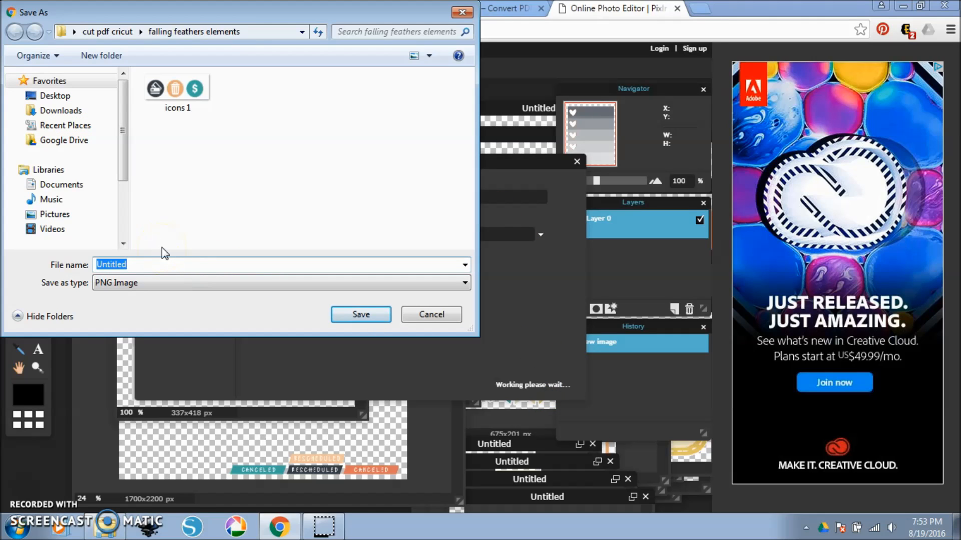
type("checklist 1")
key("Return")
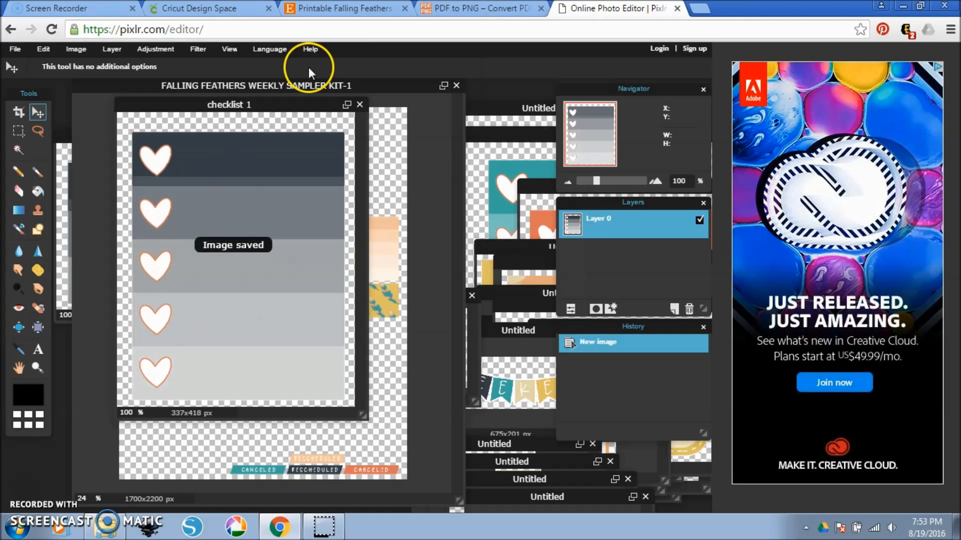
left_click(362, 106)
Move the sticker sheet aside, save the TO DO image as a transparent PNG named "to do headers" in falling feathers elements, and close it.
left_click_drag(428, 84, 143, 391)
left_click(358, 144)
key("ctrl+s")
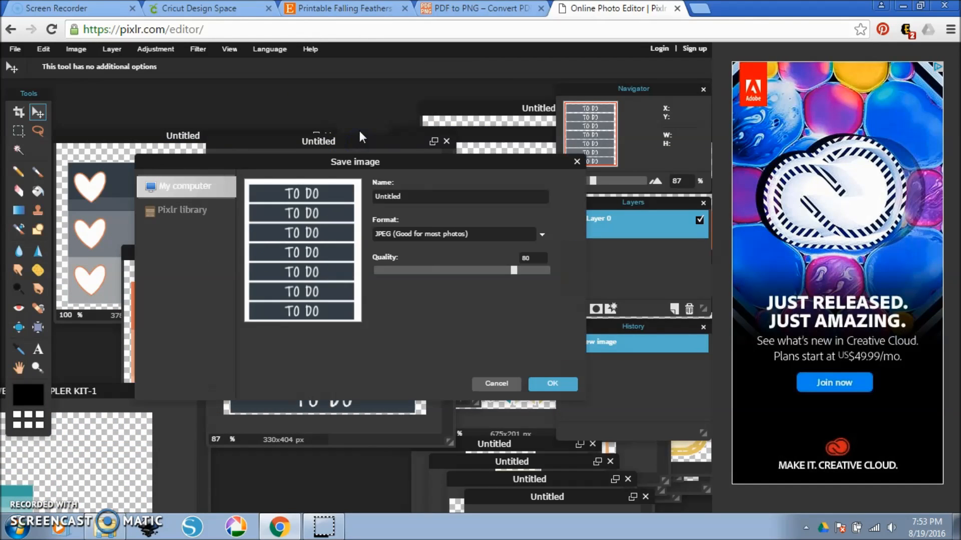
left_click(483, 232)
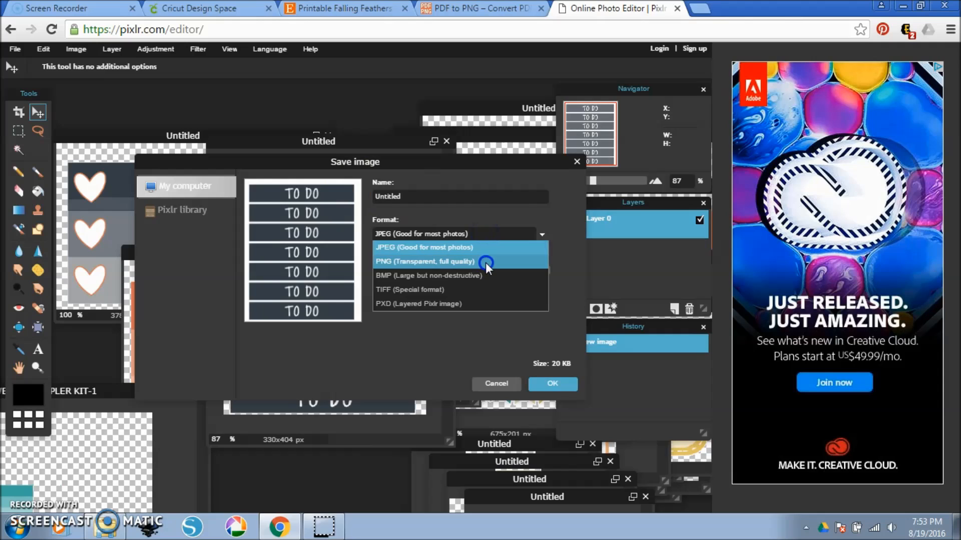
left_click(485, 263)
left_click(546, 383)
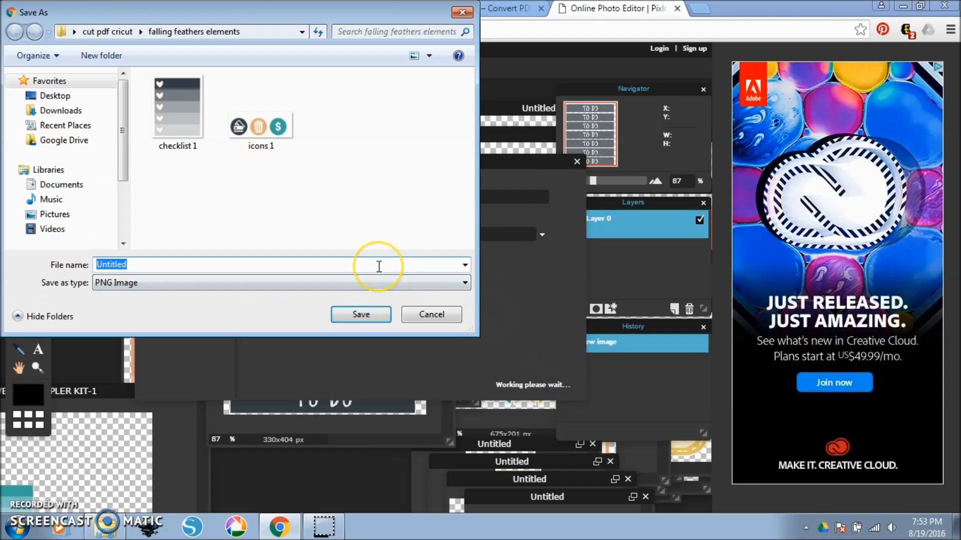
left_click_drag(327, 13, 488, 33)
type("to do headers")
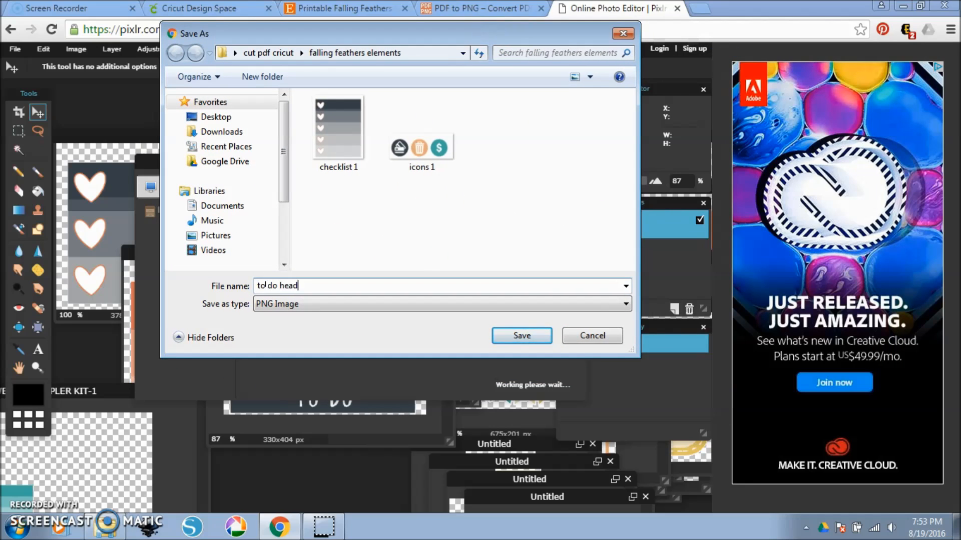
key("Return")
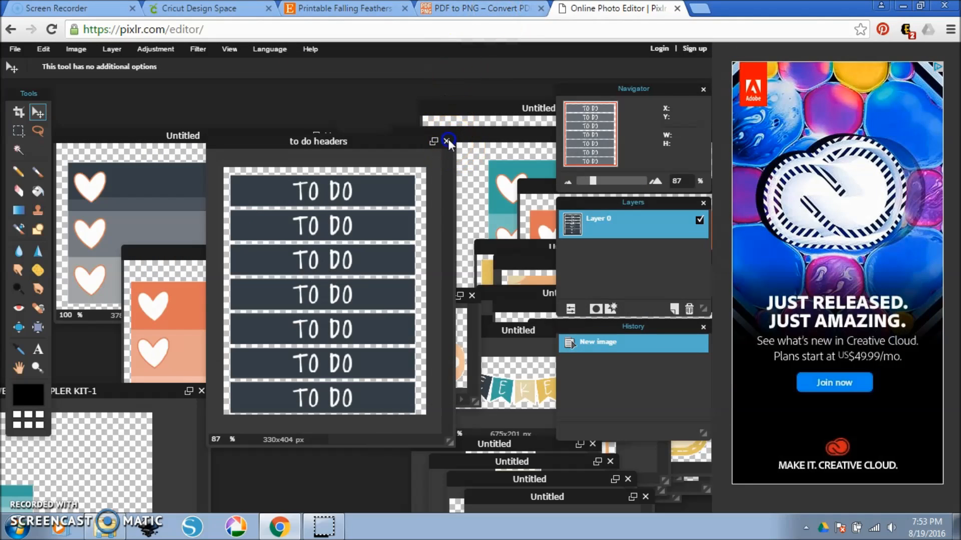
left_click(448, 140)
Save the gas pump, coffee cup and paw icon image as a transparent PNG named "icons 2" and close it.
left_click(368, 298)
left_click_drag(368, 298, 294, 237)
key("ctrl+s")
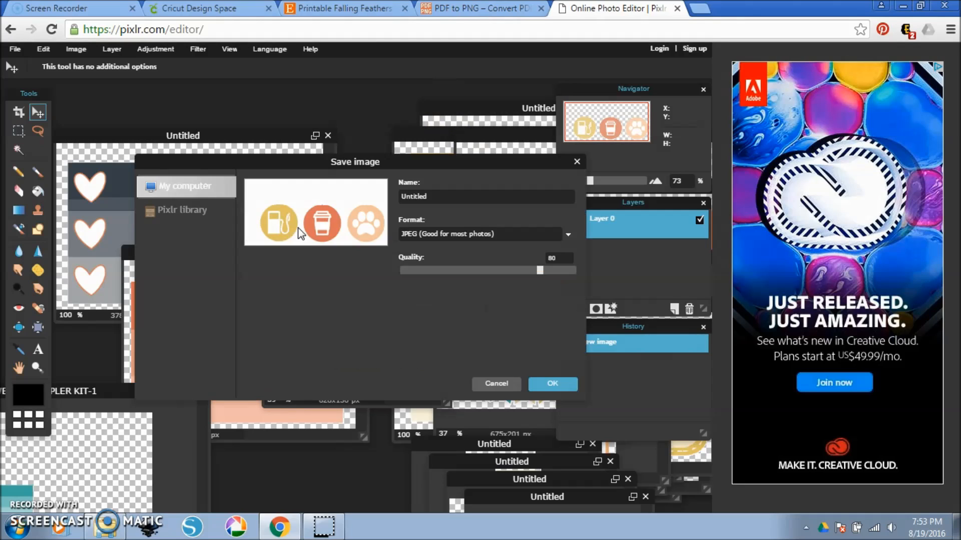
left_click(436, 234)
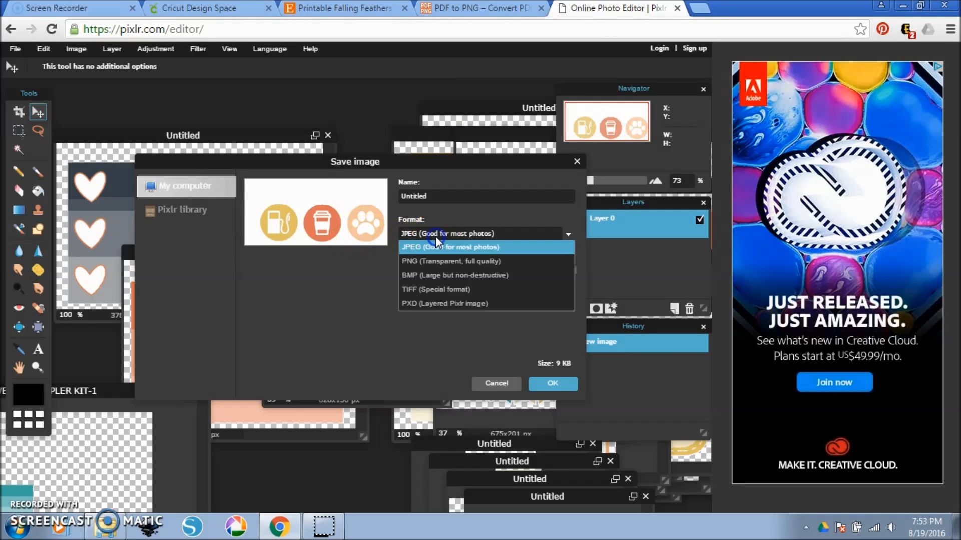
left_click(444, 262)
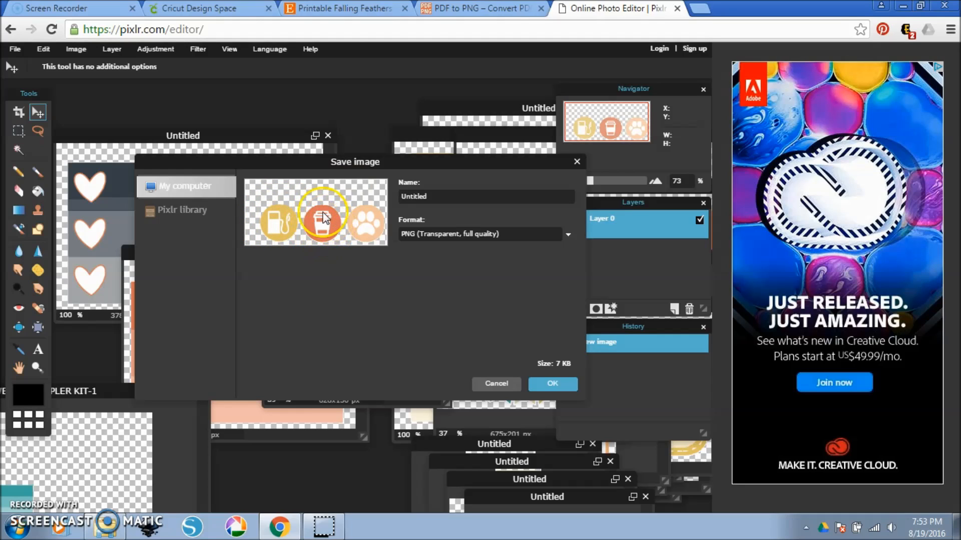
left_click(561, 379)
type("icons 2")
key("Return")
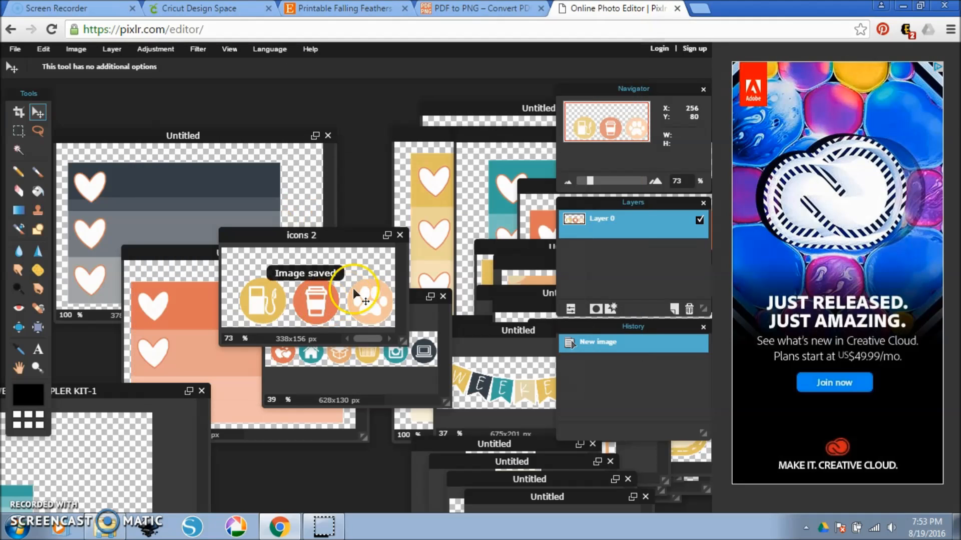
left_click(399, 235)
Save the image with the row of six round icons as a transparent PNG named "icons 3" and close it.
left_click(392, 298)
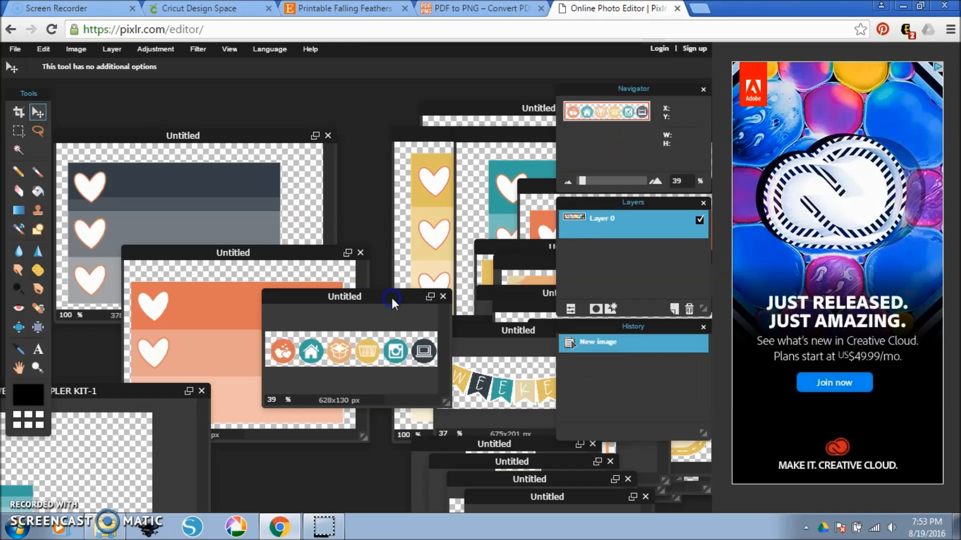
key("ctrl+s")
left_click(436, 257)
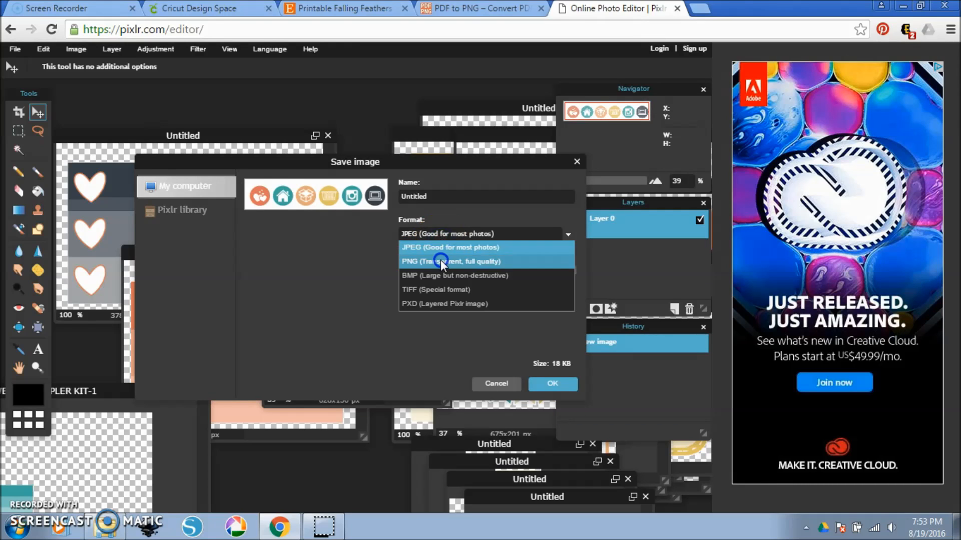
left_click(441, 260)
left_click(552, 384)
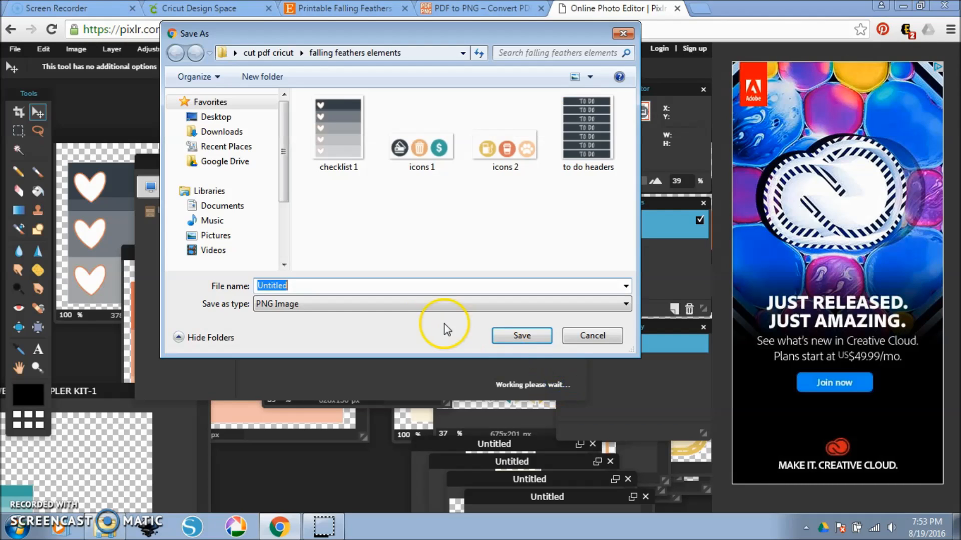
type("icons 3")
key("Return")
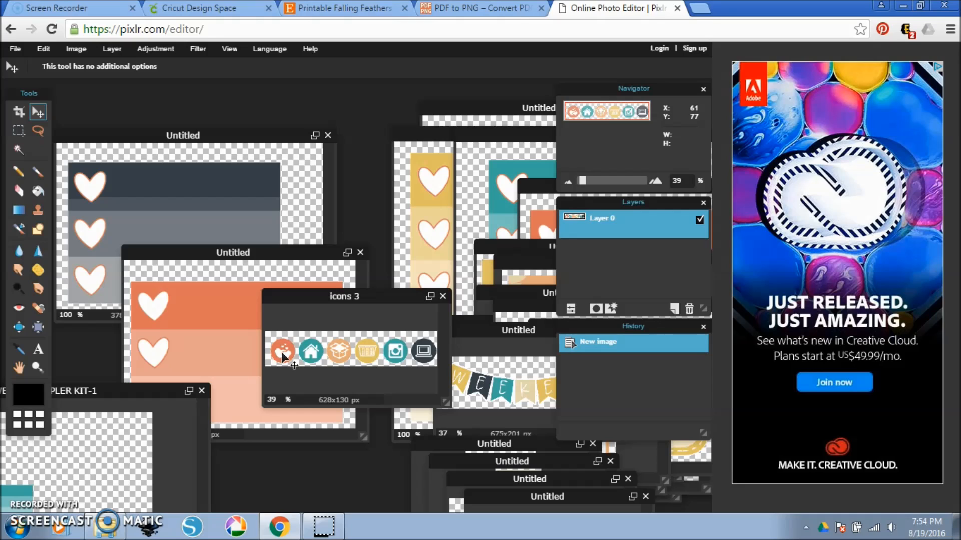
left_click(443, 297)
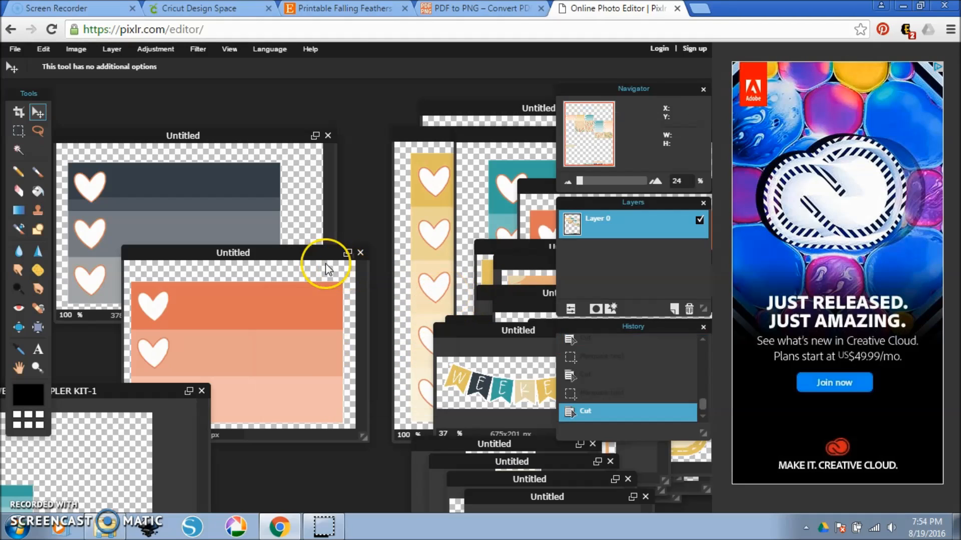
Save the orange three-heart checklist image as a transparent PNG named "mini checklist 1" and close it.
left_click(325, 264)
left_click_drag(337, 252, 376, 208)
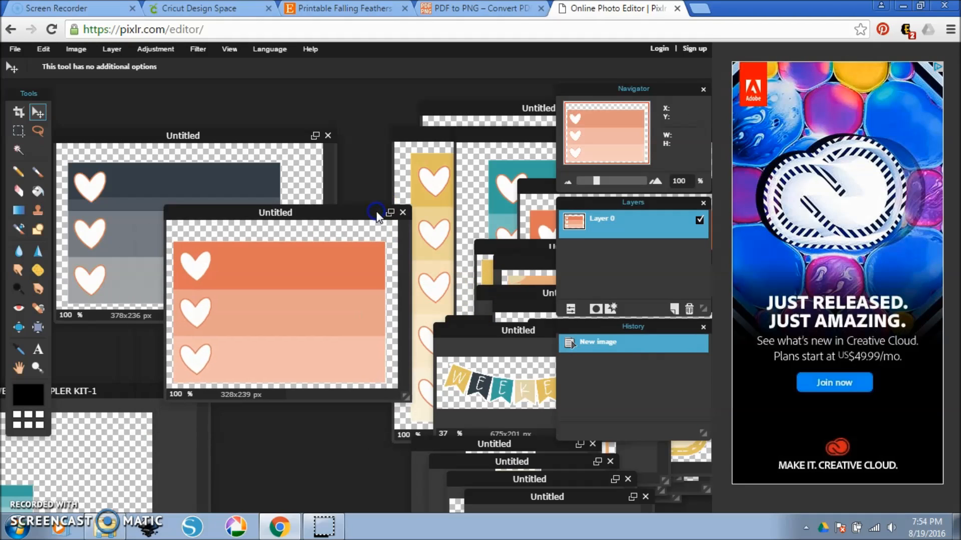
key("ctrl+s")
left_click(453, 234)
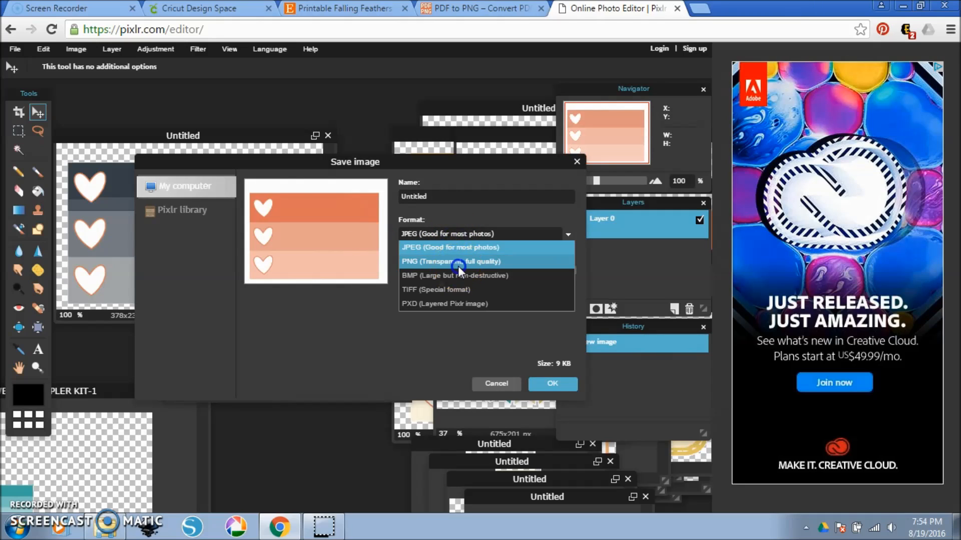
left_click(458, 261)
left_click(552, 383)
type("m")
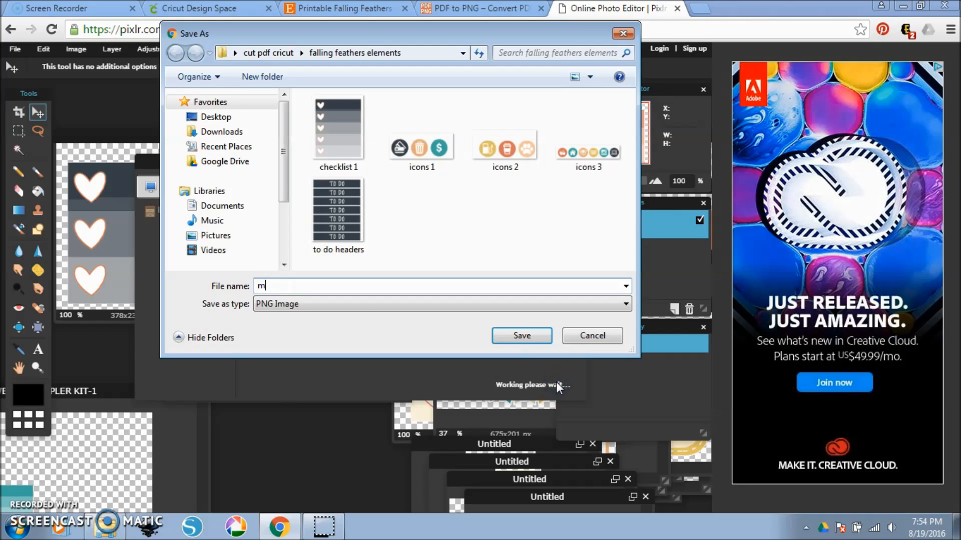
type("ini checklist 1")
key("Return")
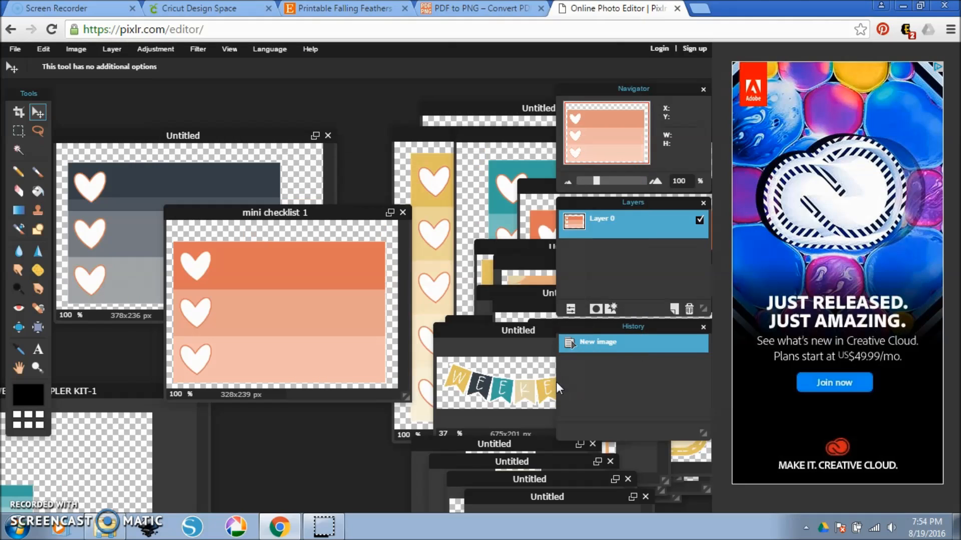
left_click(403, 212)
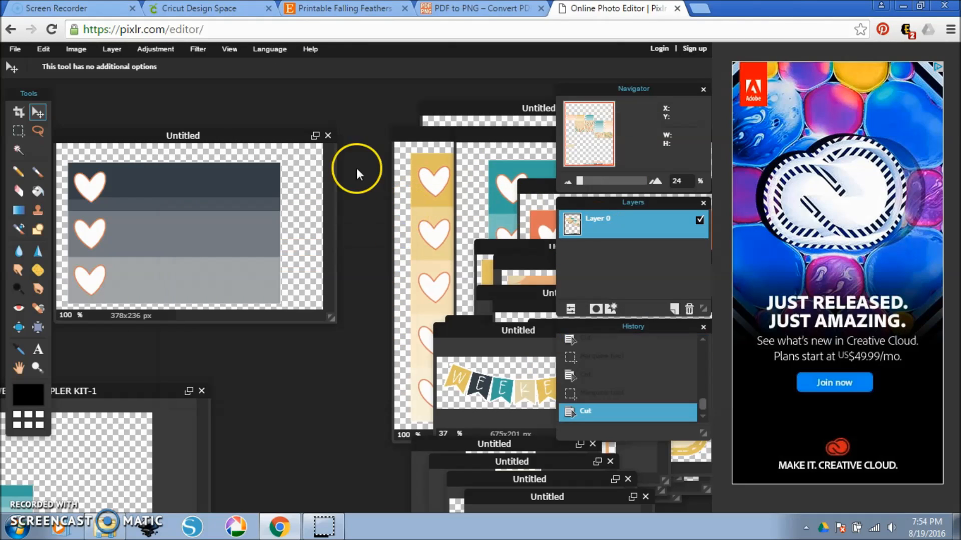
Save the gray three-heart checklist image as a transparent PNG named "mini checklist 2" and close it.
left_click(273, 135)
key("ctrl+s")
left_click(446, 231)
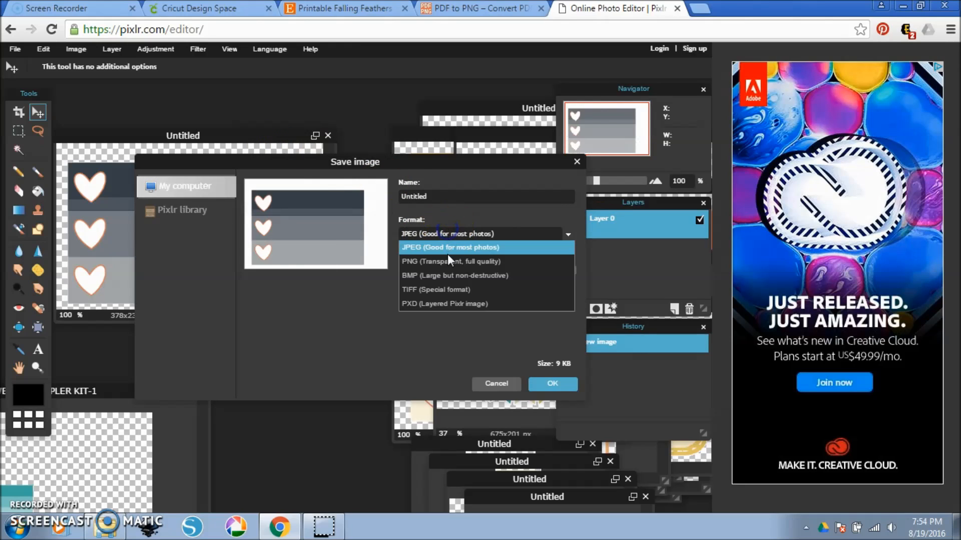
left_click(448, 257)
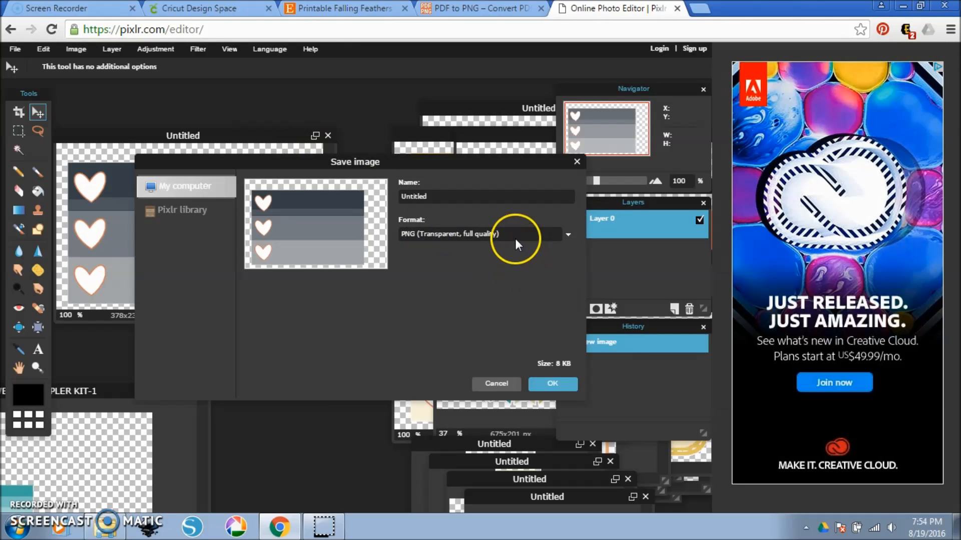
left_click(559, 382)
type("mini")
key("Down")
key("BackSpace")
key("BackSpace")
key("BackSpace")
key("BackSpace")
key("BackSpace")
type("2")
key("Return")
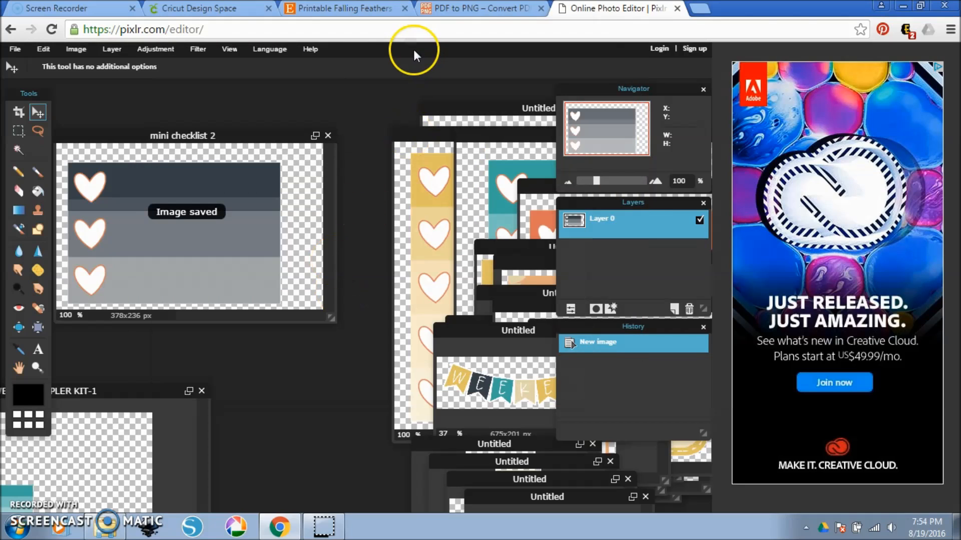
left_click(328, 135)
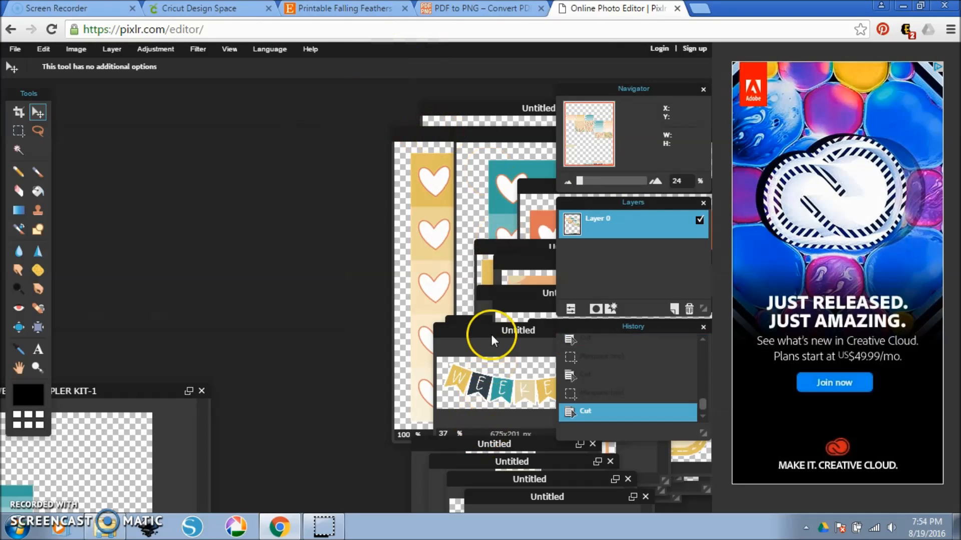
Move the WEEKEND banner image into the free workspace, save it as a transparent PNG named "weekend banner" and close it.
left_click_drag(488, 331, 406, 296)
left_click_drag(322, 239, 207, 167)
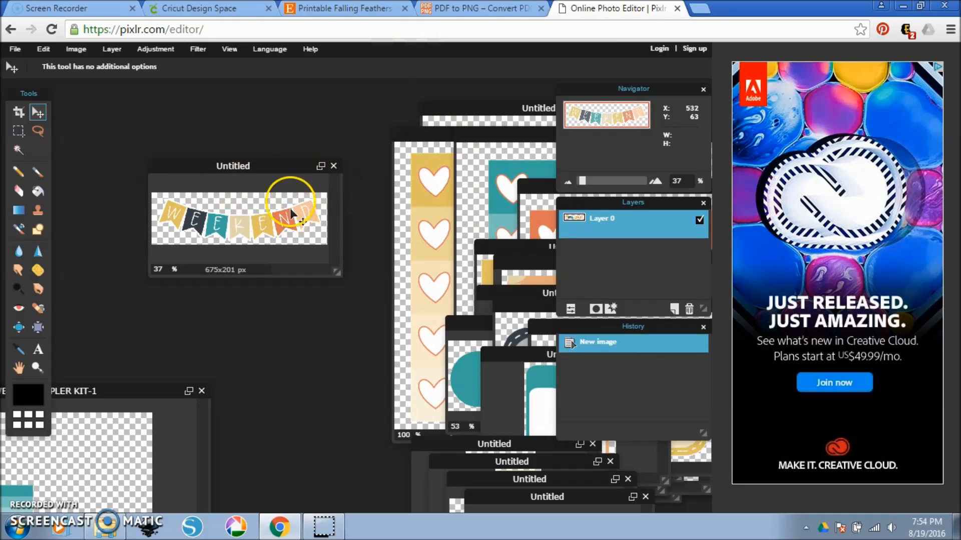
key("ctrl+s")
left_click(416, 233)
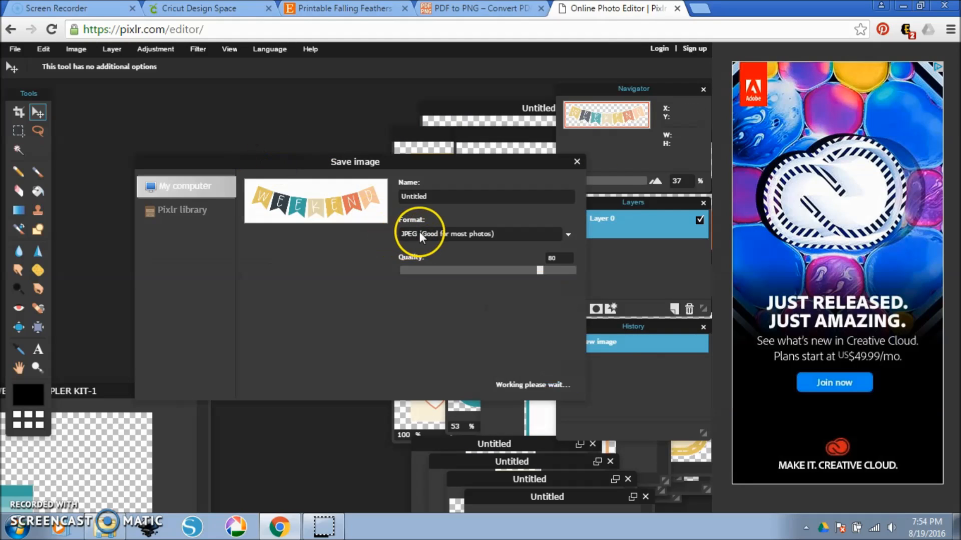
left_click(453, 261)
left_click(548, 384)
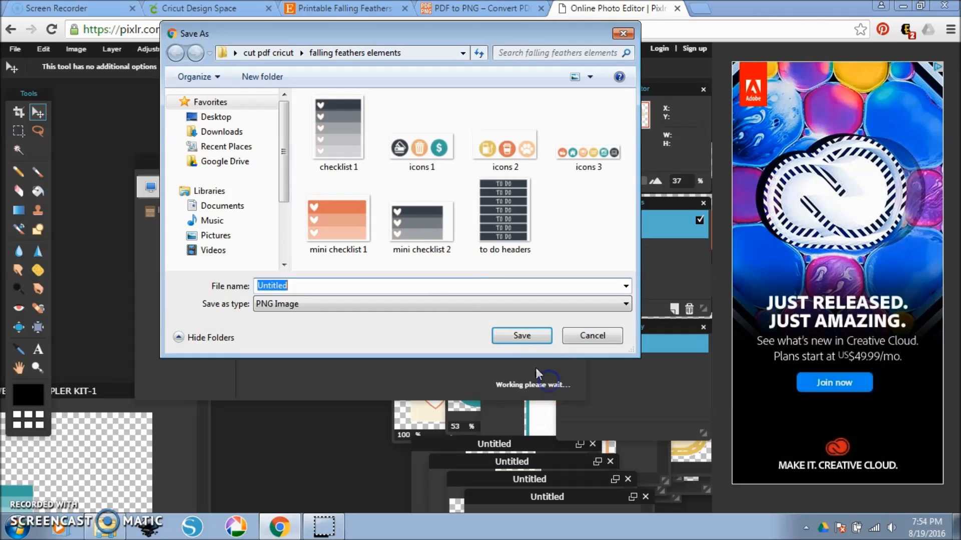
type("wek")
key("BackSpace")
type("ekend banner")
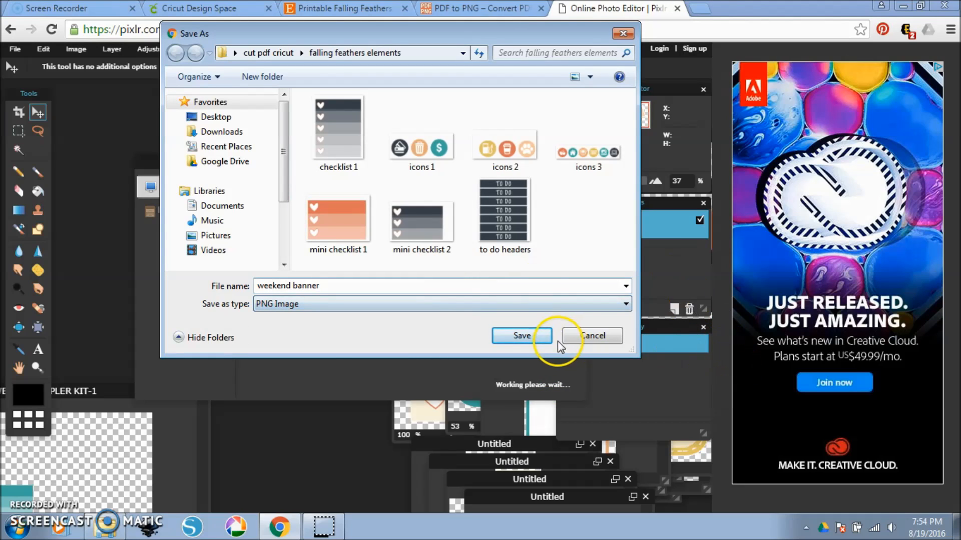
left_click(539, 335)
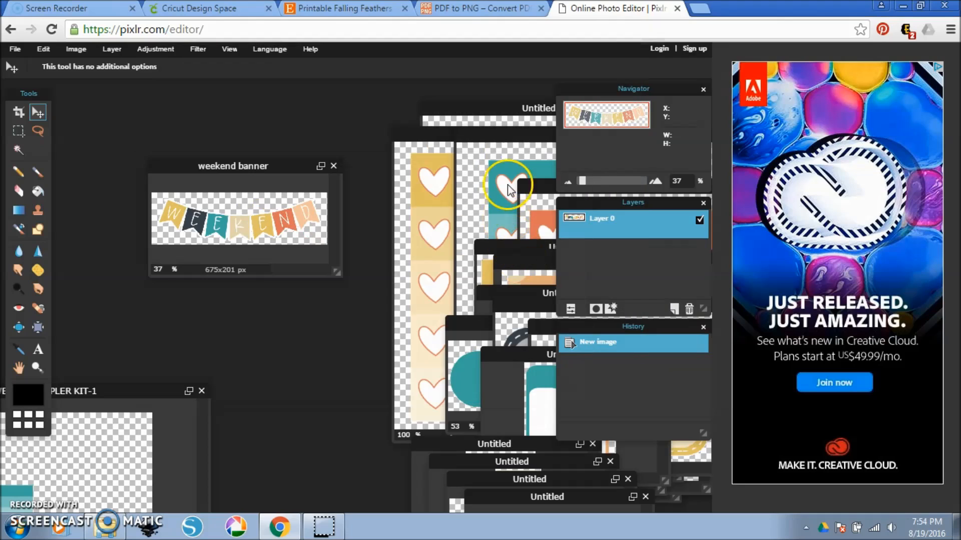
left_click(333, 165)
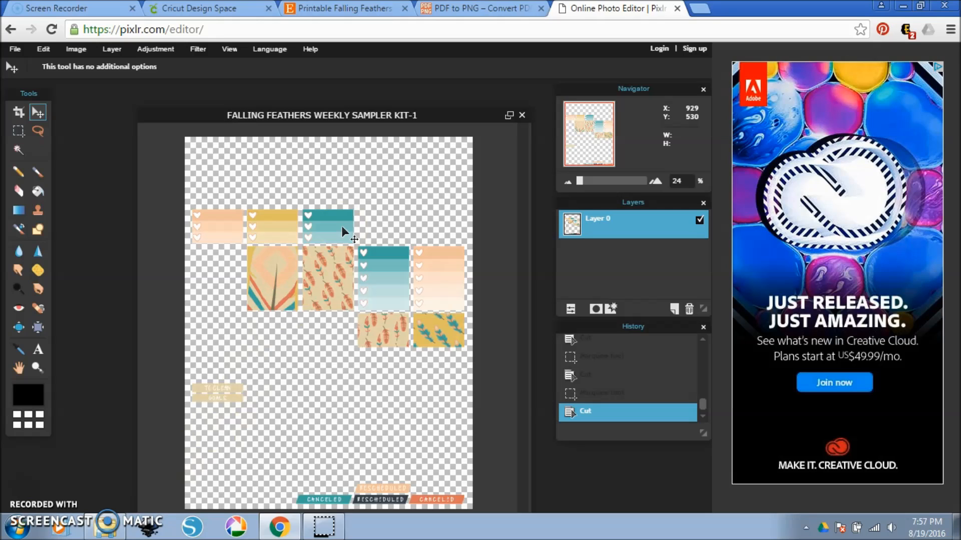
Open the falling feathers elements folder in Windows Explorer and review the saved sticker PNGs.
left_click(105, 525)
double_click(325, 190)
scroll(516, 270, "down", 3)
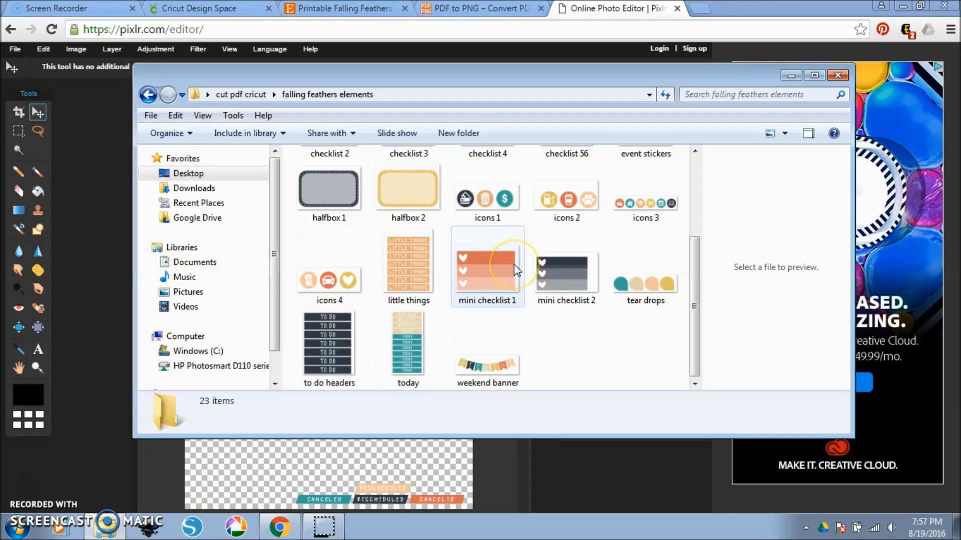
scroll(516, 270, "up", 3)
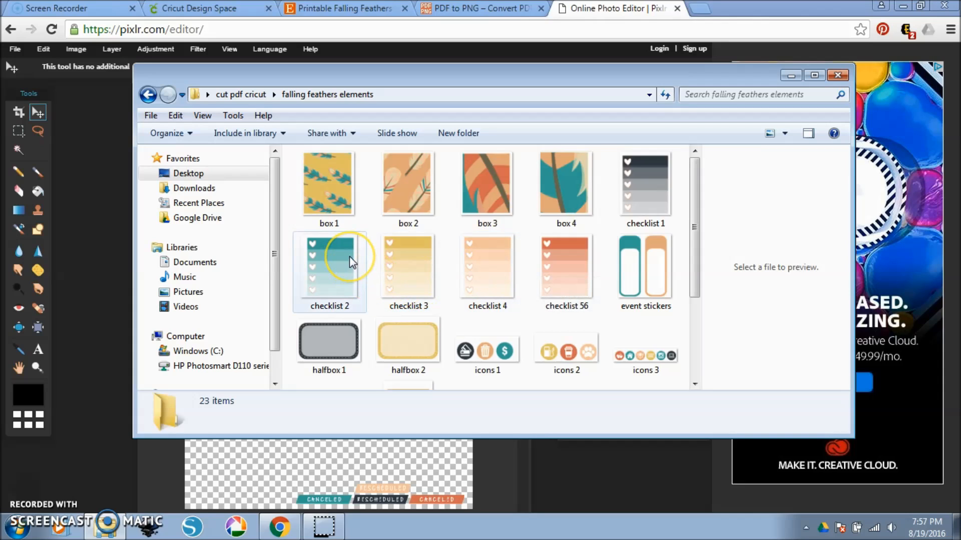
left_click(559, 247)
left_click(524, 310)
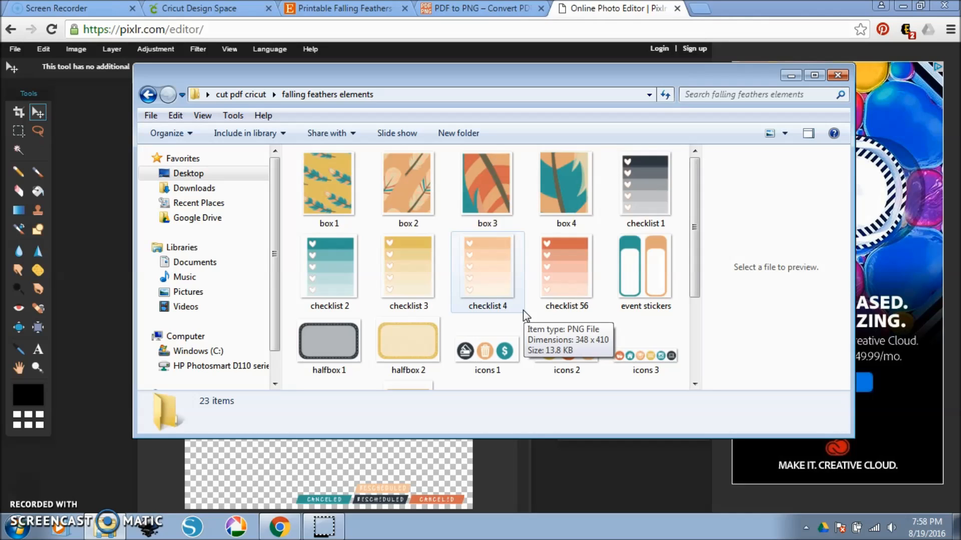
left_click(520, 319)
left_click(514, 300)
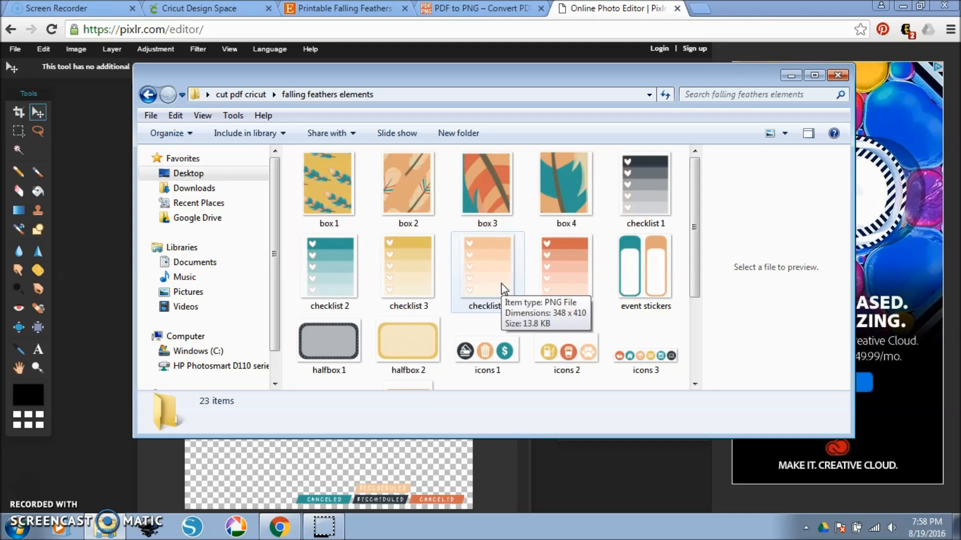
Switch to the Cricut Design Space canvas in the browser.
left_click(275, 52)
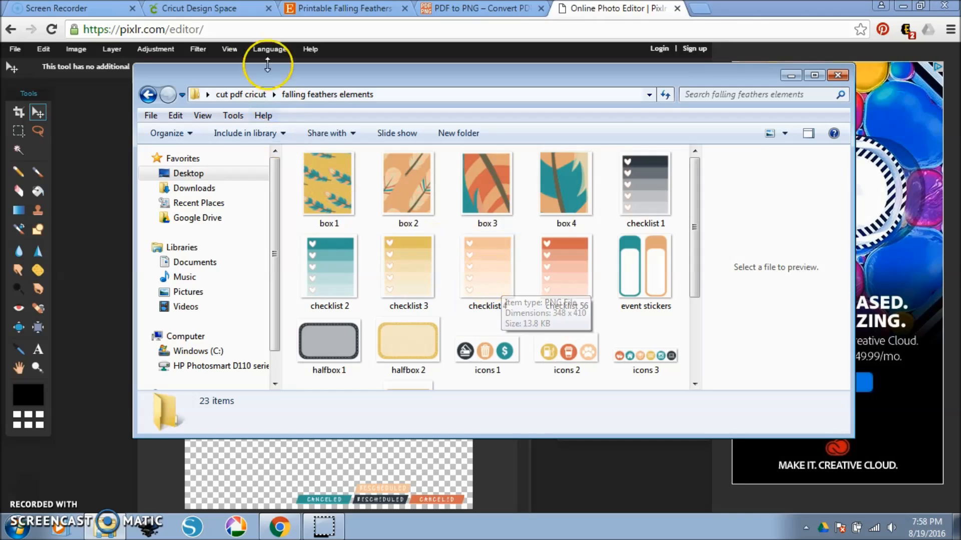
left_click(194, 8)
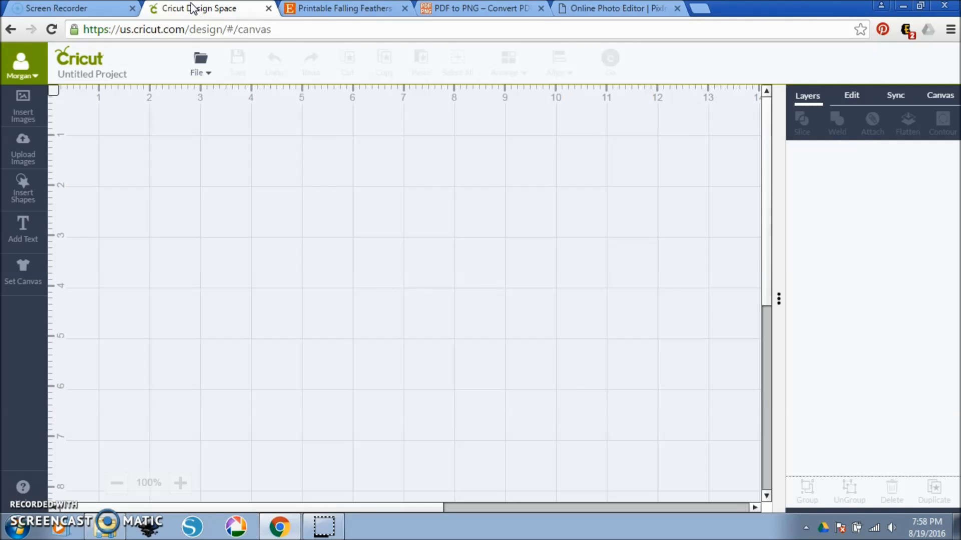
Start an image upload and load the "box 1" PNG from the falling feathers elements folder.
left_click(190, 10)
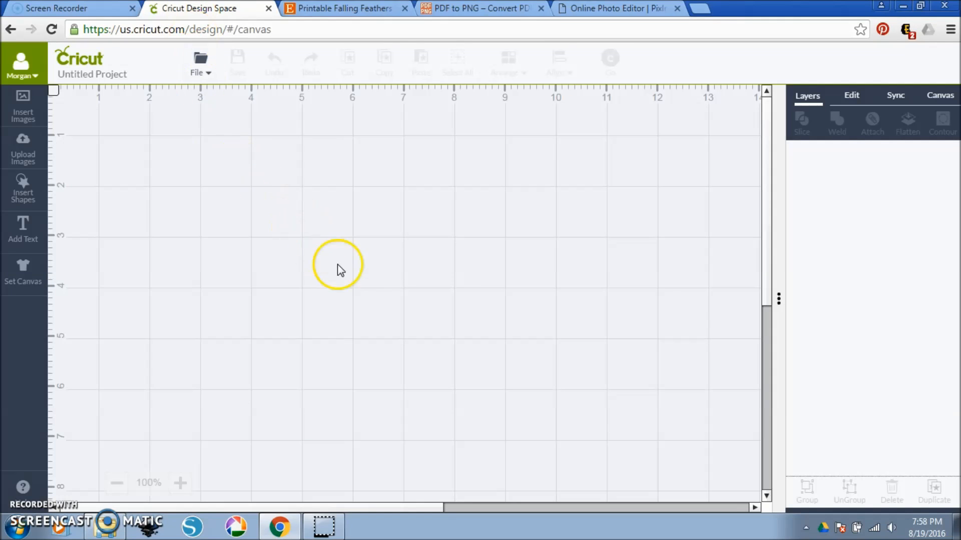
left_click(23, 145)
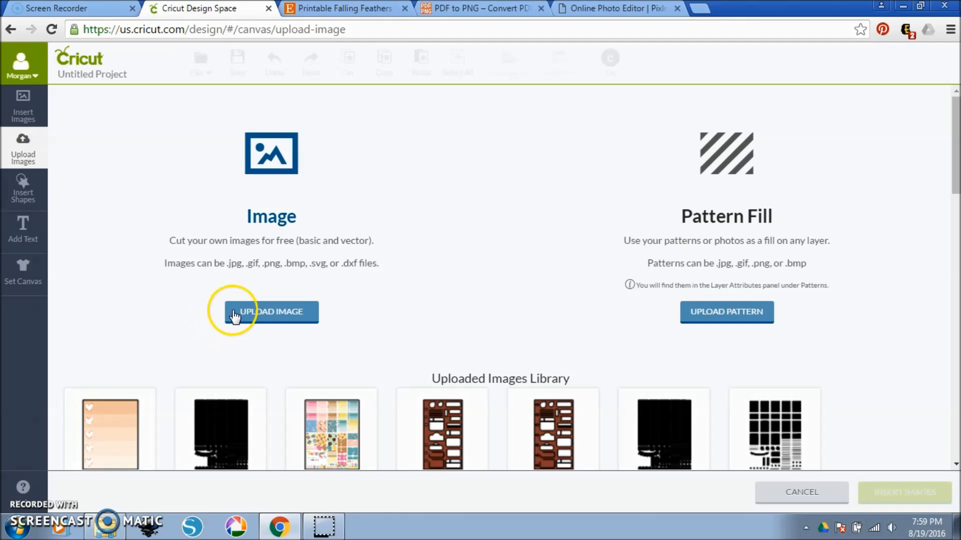
left_click(255, 319)
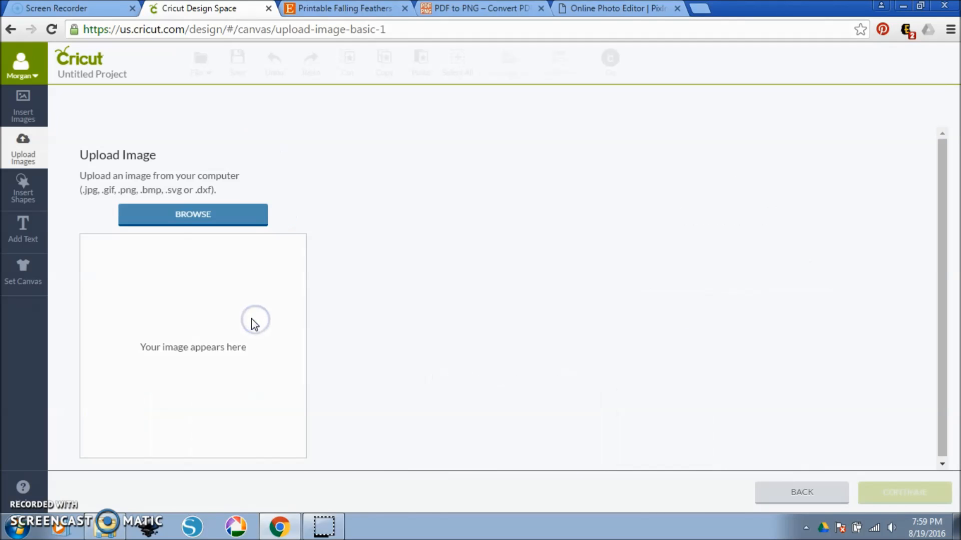
left_click(207, 218)
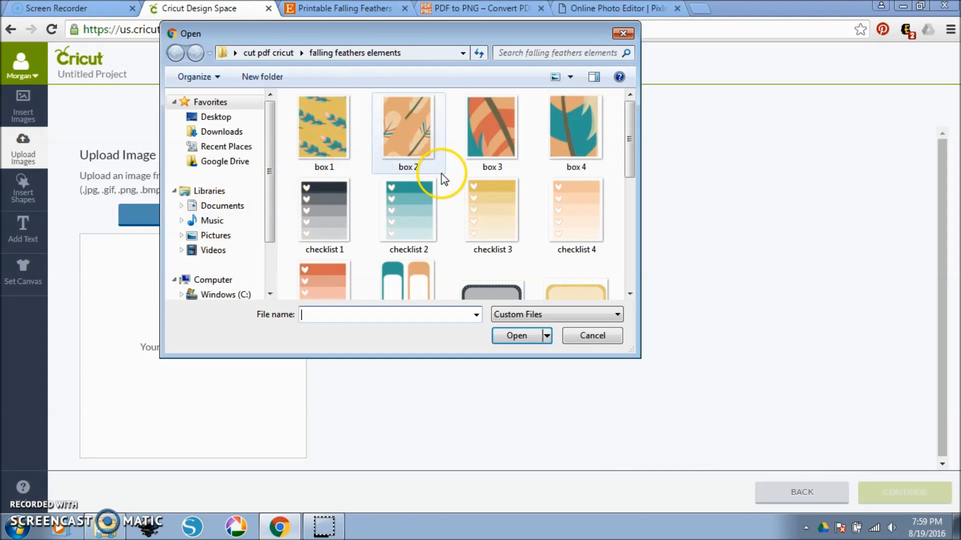
left_click(499, 193)
scroll(498, 190, "down", 3)
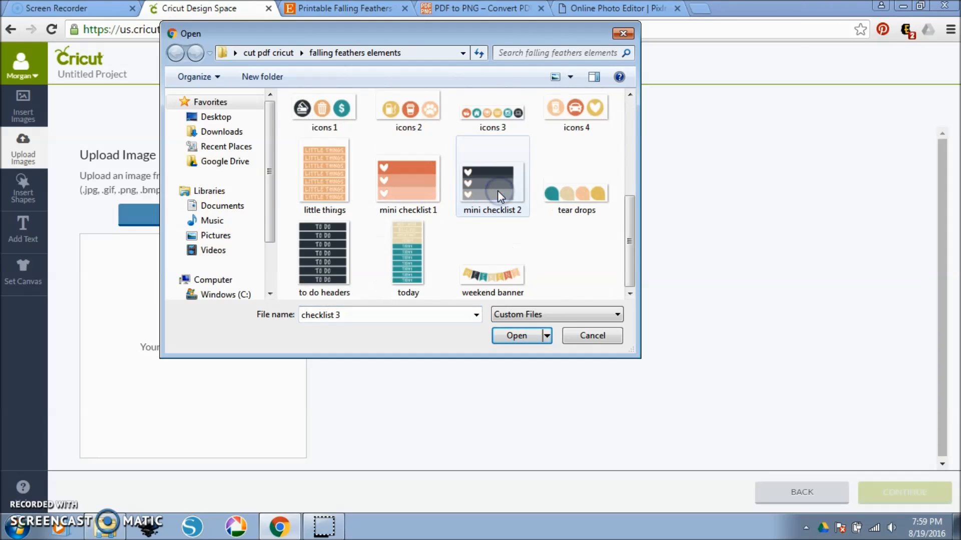
scroll(497, 191, "up", 3)
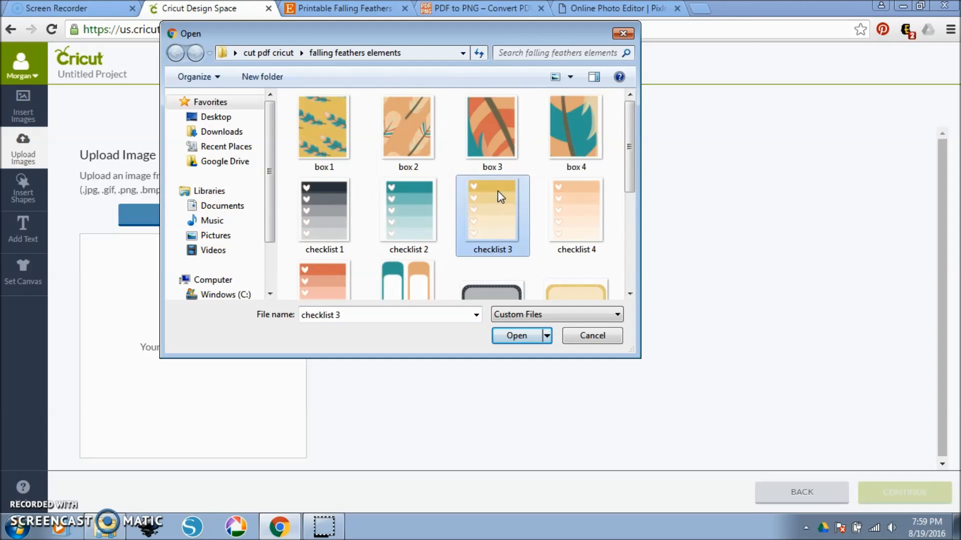
left_click(319, 131)
left_click(521, 336)
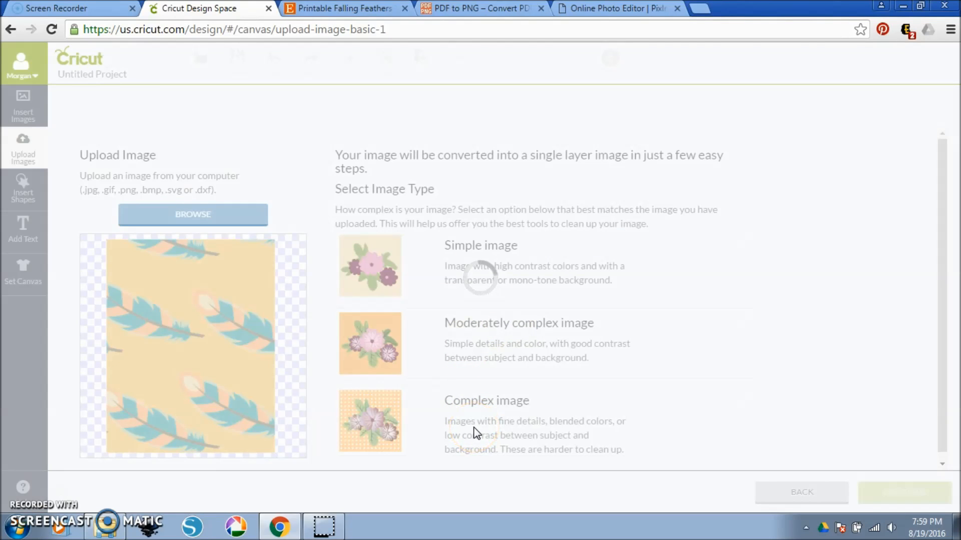
Set the box 1 upload's type to Complex image and preview its cut silhouette without erasing any area.
left_click(461, 407)
left_click(461, 359)
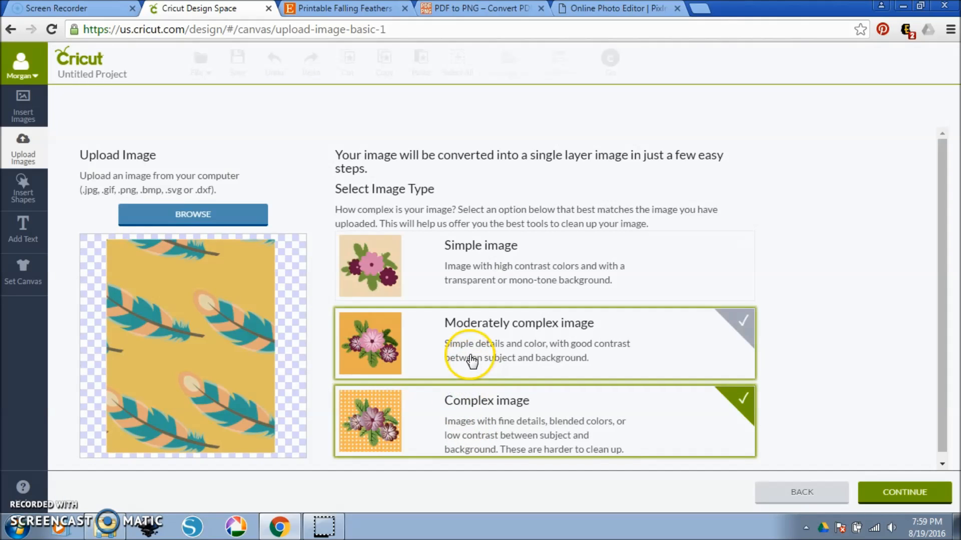
left_click(464, 283)
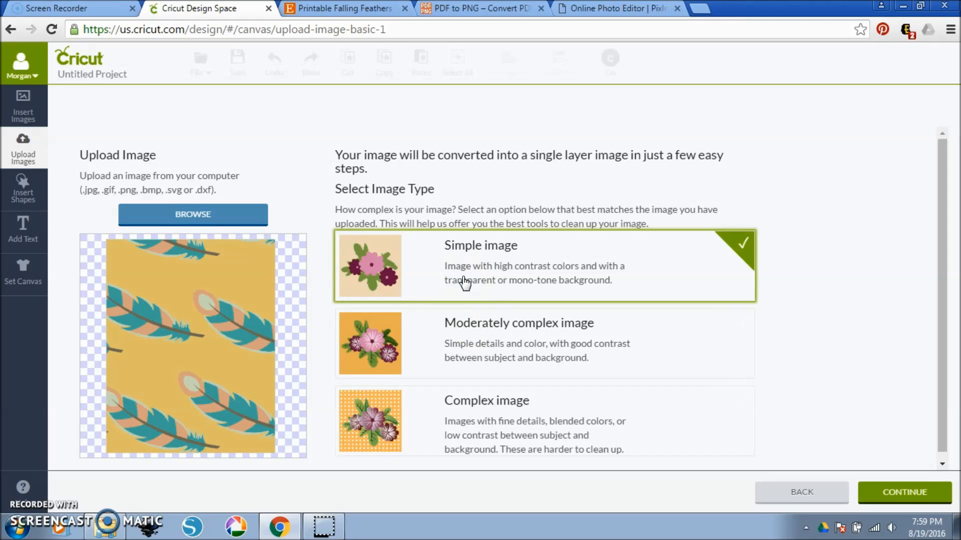
left_click(504, 408)
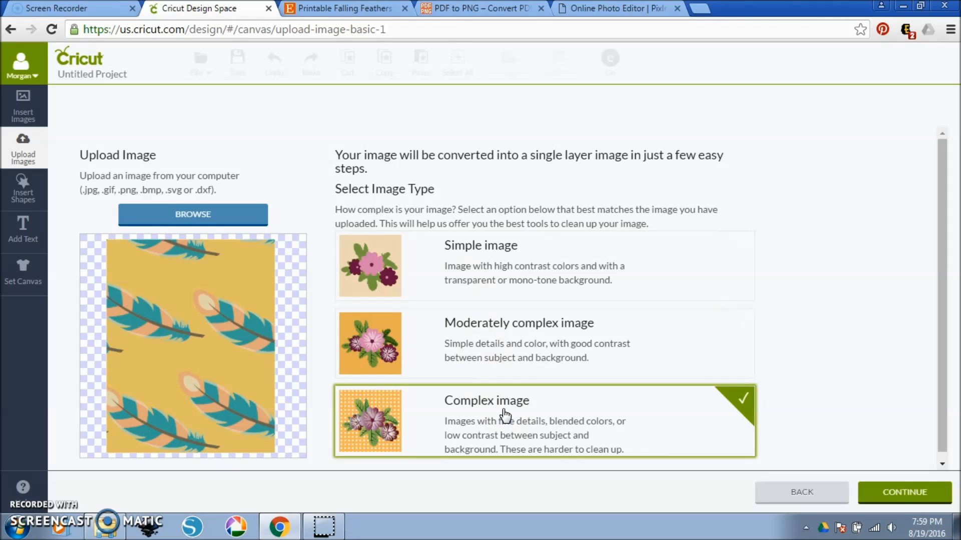
left_click(887, 498)
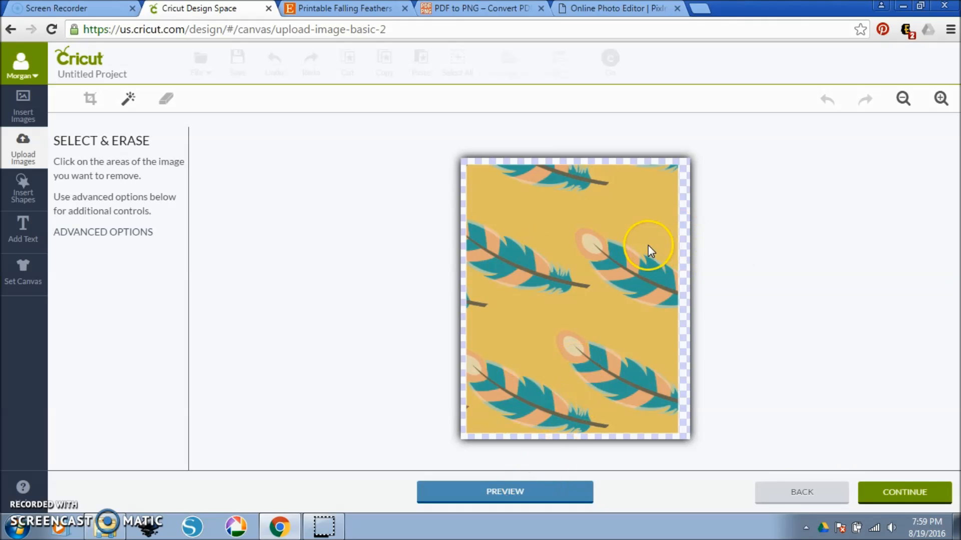
left_click(566, 495)
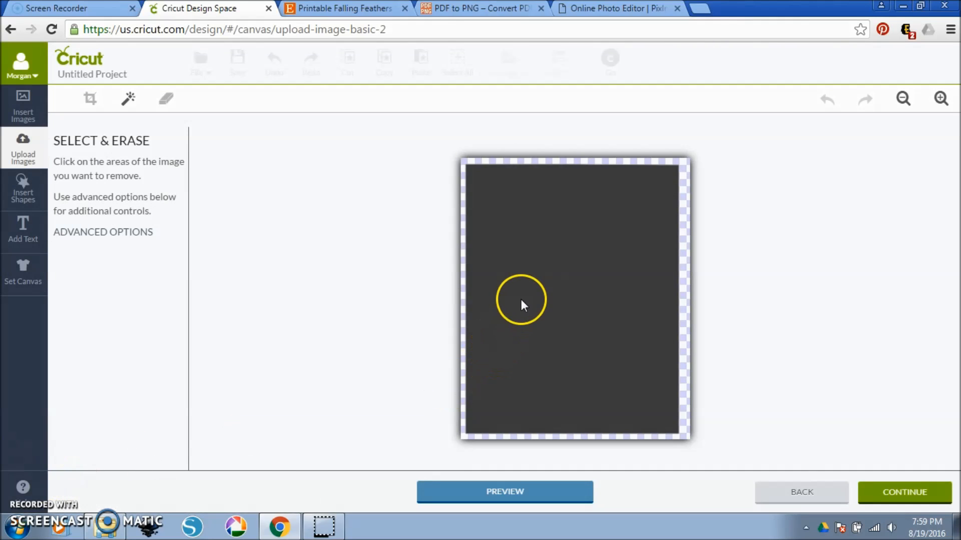
left_click(521, 489)
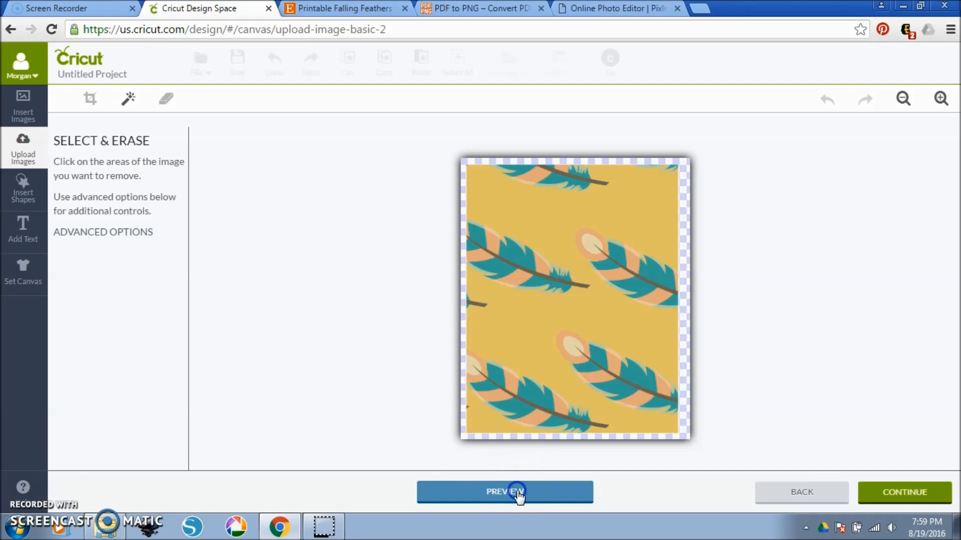
Name the image "falling feathers box 1" and save it as a Print Then Cut image.
left_click(907, 492)
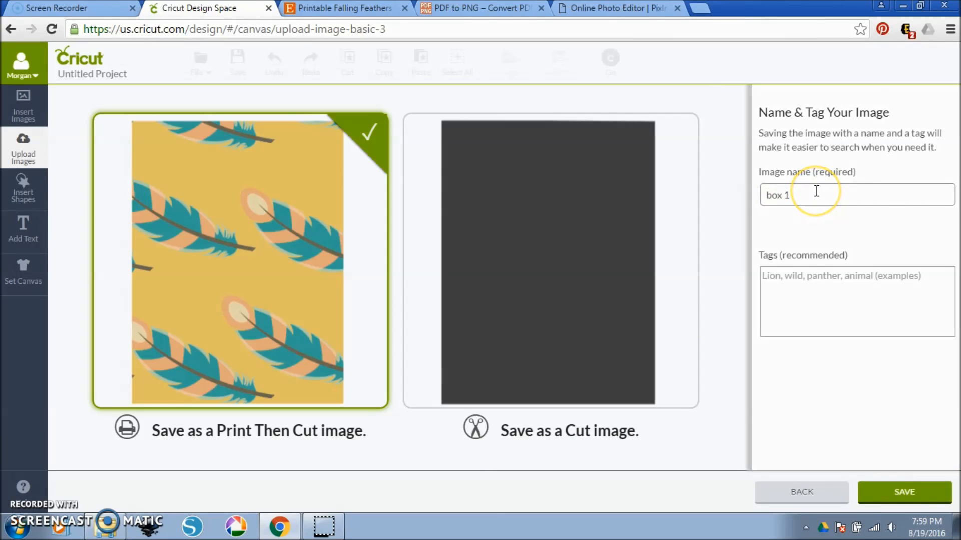
left_click_drag(816, 192, 706, 196)
type("f")
key("BackSpace")
type("fal")
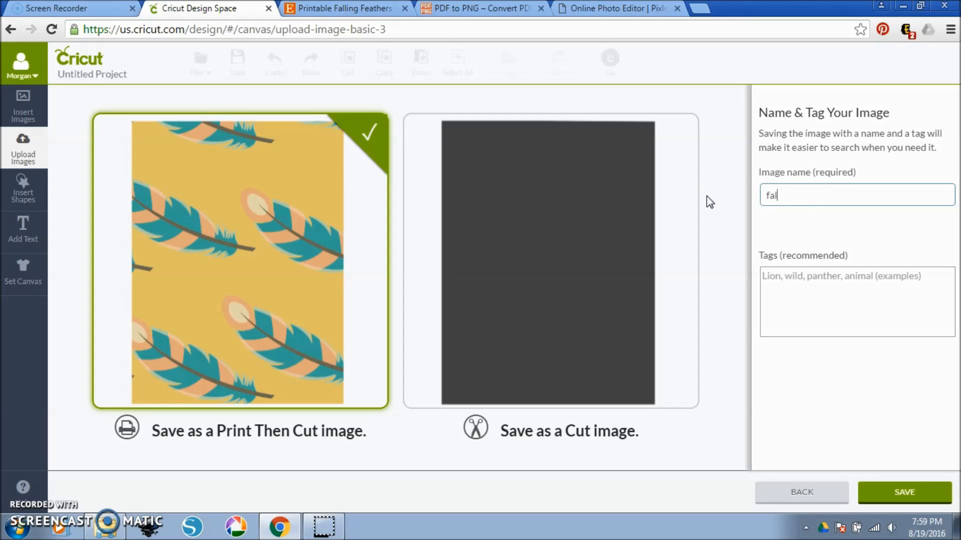
key("BackSpace")
type("feathers box 1")
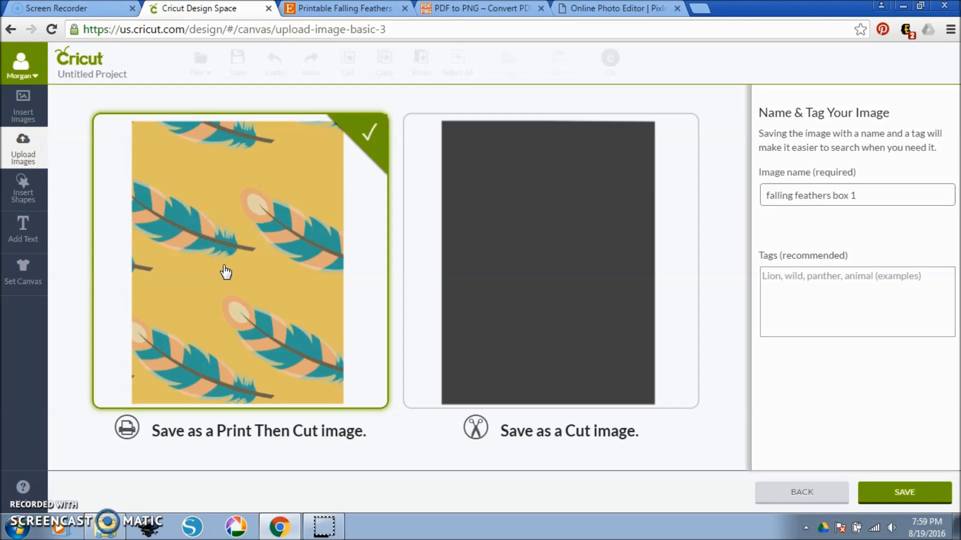
left_click(891, 494)
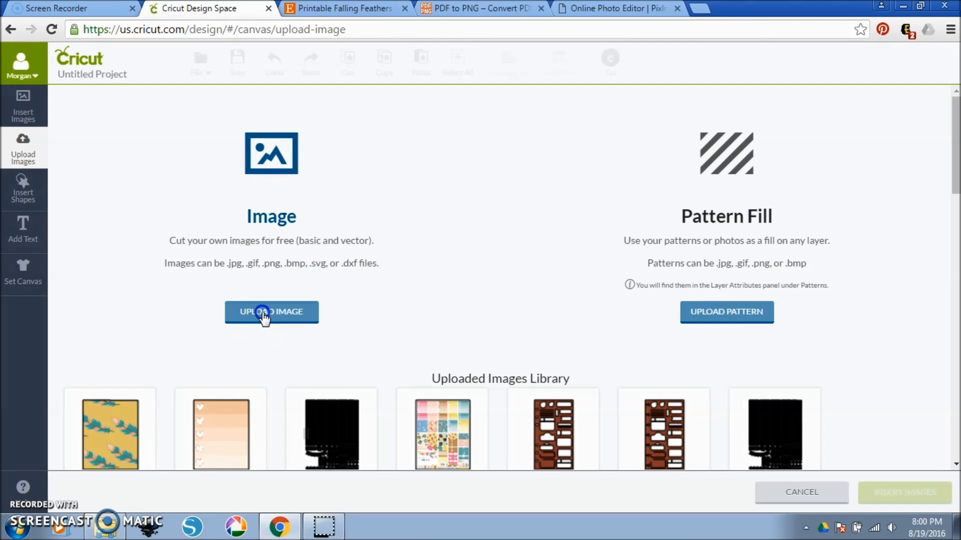
Upload the "box 2" PNG from the falling feathers elements folder as a Complex image.
left_click(264, 316)
left_click(199, 215)
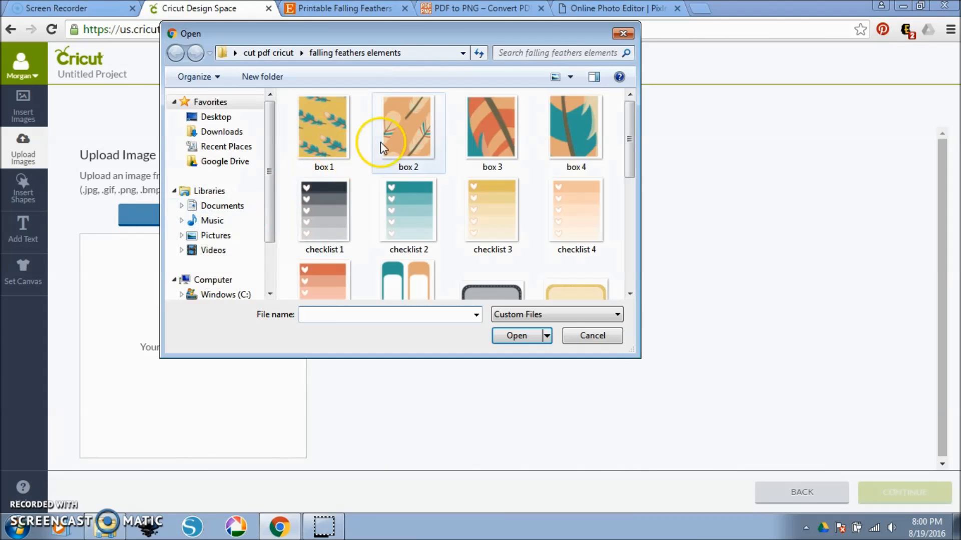
left_click(393, 134)
left_click(518, 335)
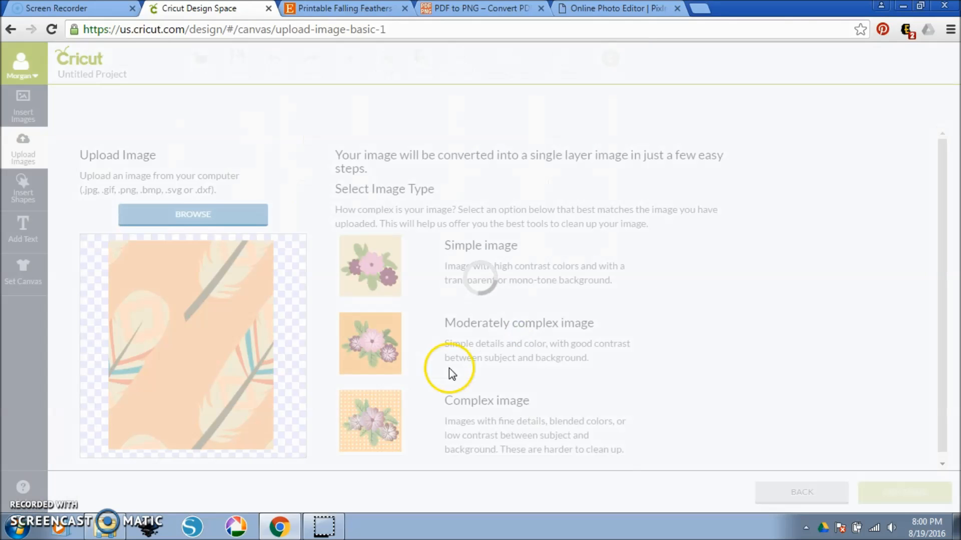
left_click(392, 423)
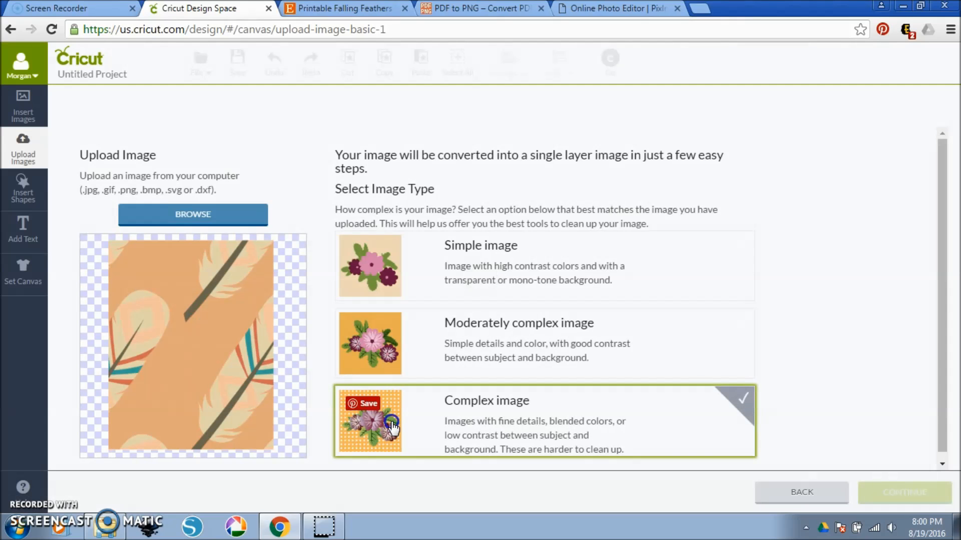
left_click(876, 493)
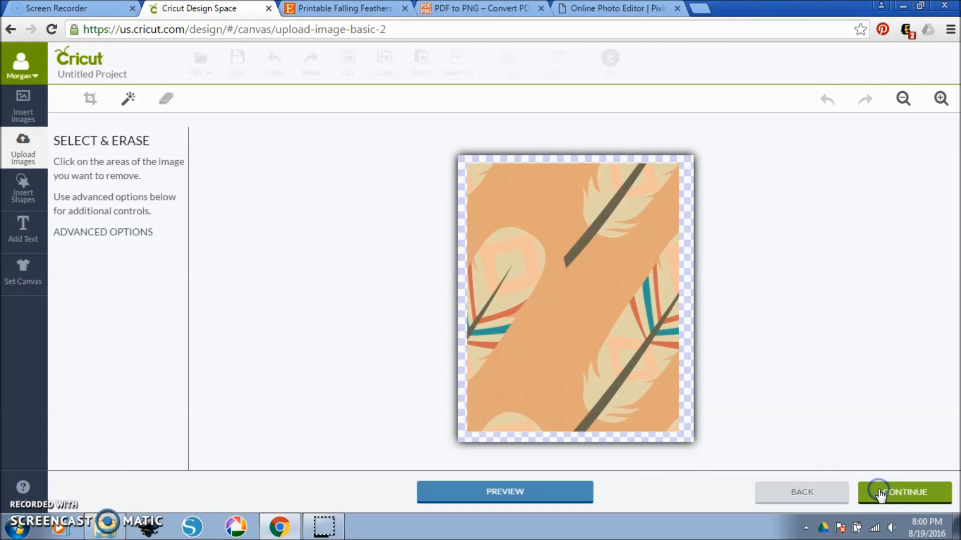
Keep the whole image, name it "falling feathers box 2" and save it as a Print Then Cut image.
left_click(463, 204)
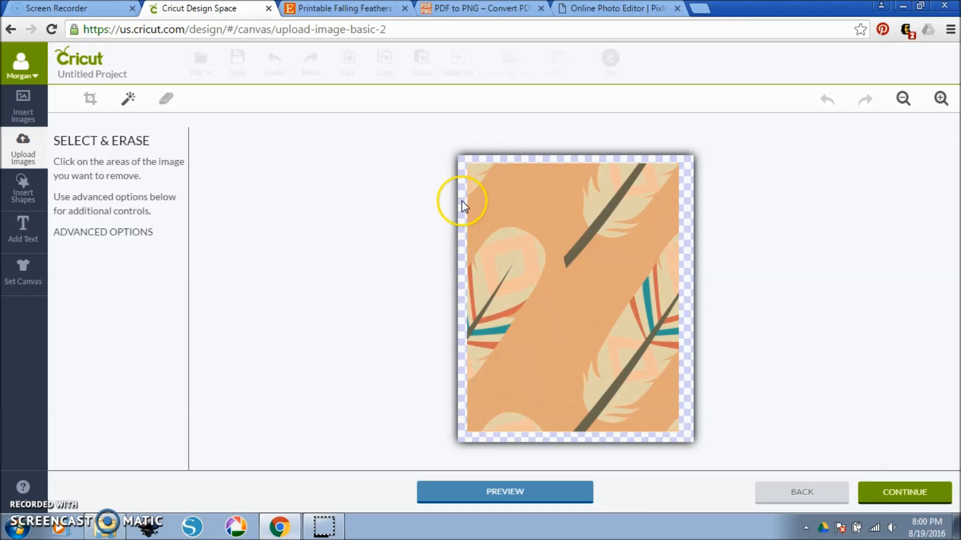
left_click(914, 494)
left_click(766, 193)
type("falling feathers box 2")
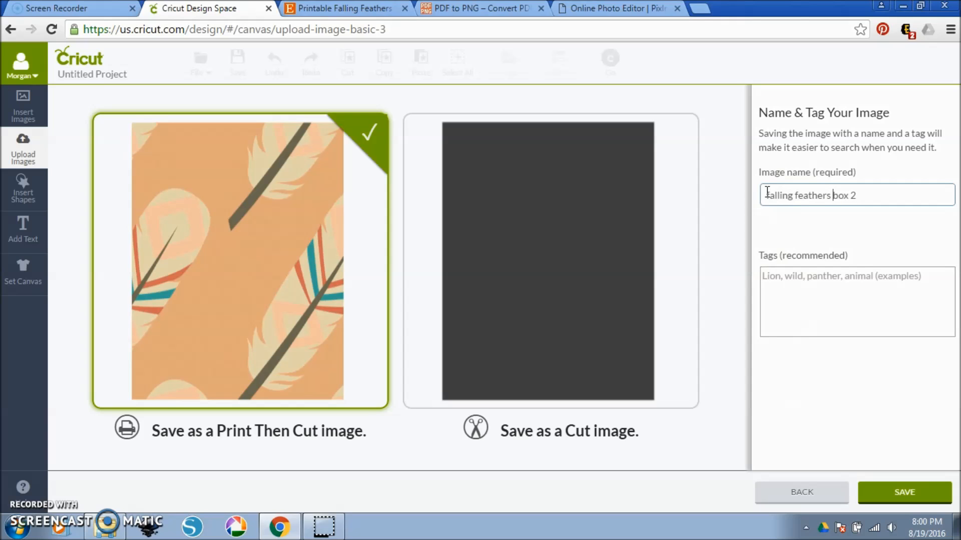
left_click(915, 495)
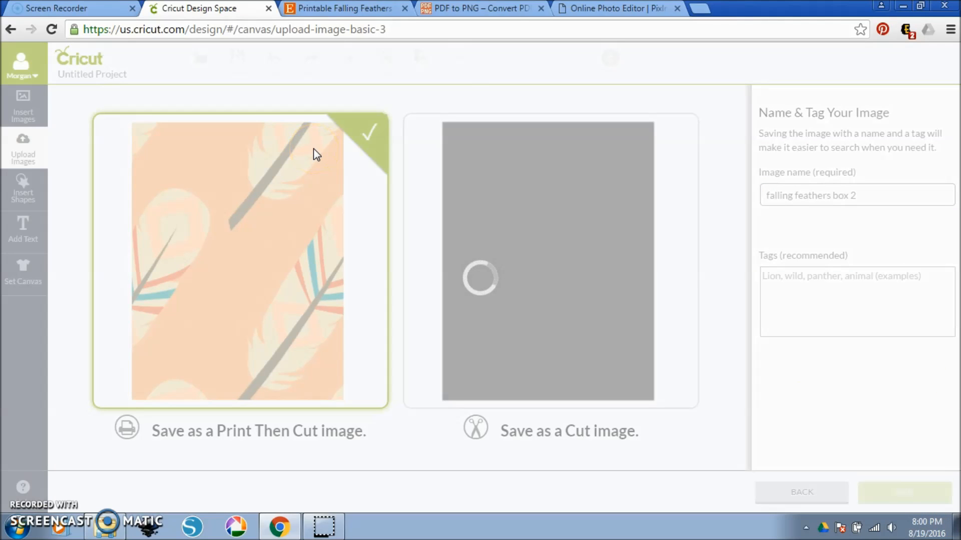
scroll(206, 380, "down", 3)
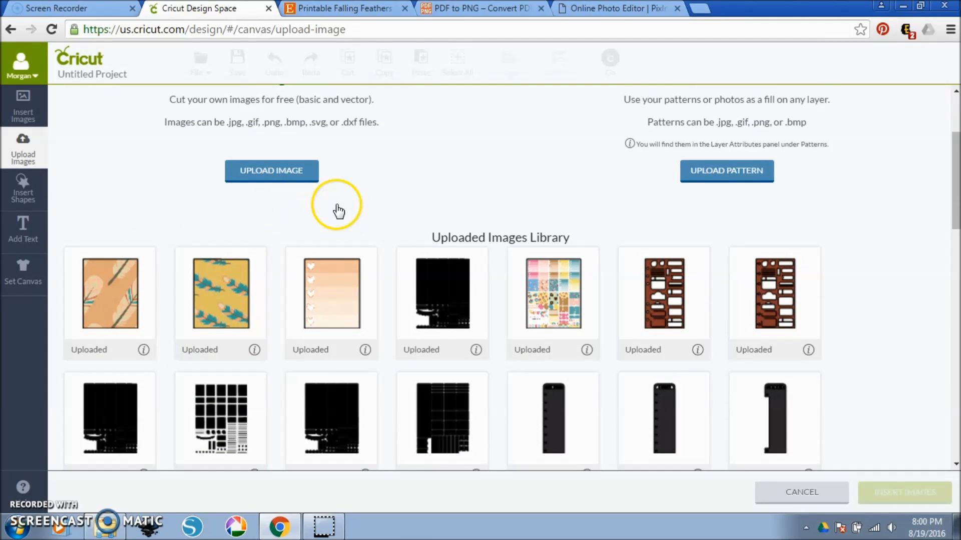
scroll(291, 181, "up", 3)
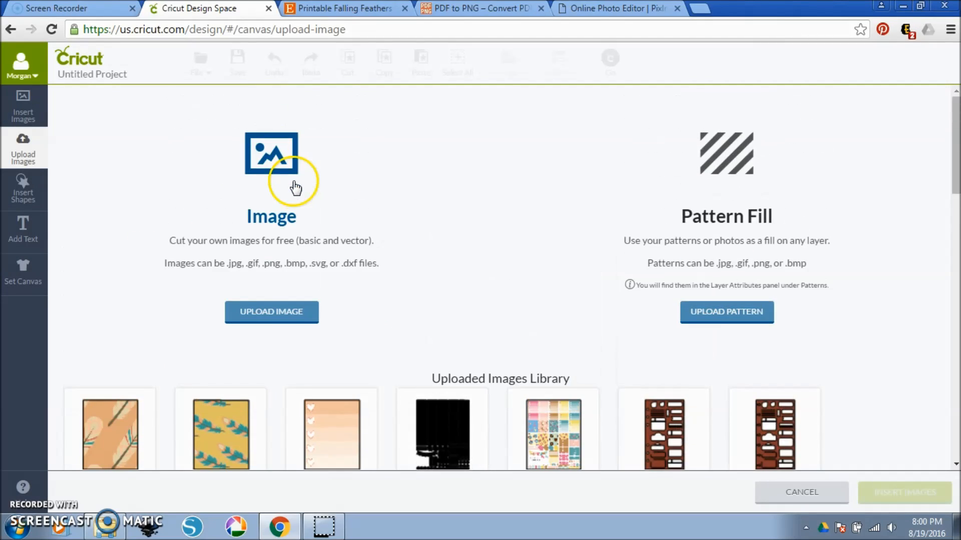
Upload the "box 3" PNG from the falling feathers elements folder as a Complex image.
left_click(295, 317)
left_click(203, 217)
left_click(479, 124)
left_click(595, 336)
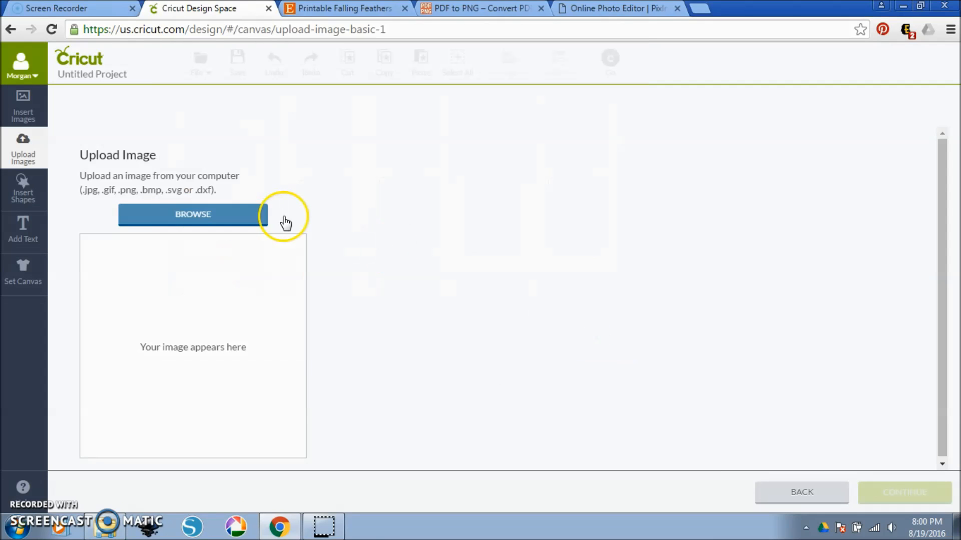
left_click(256, 214)
left_click(500, 165)
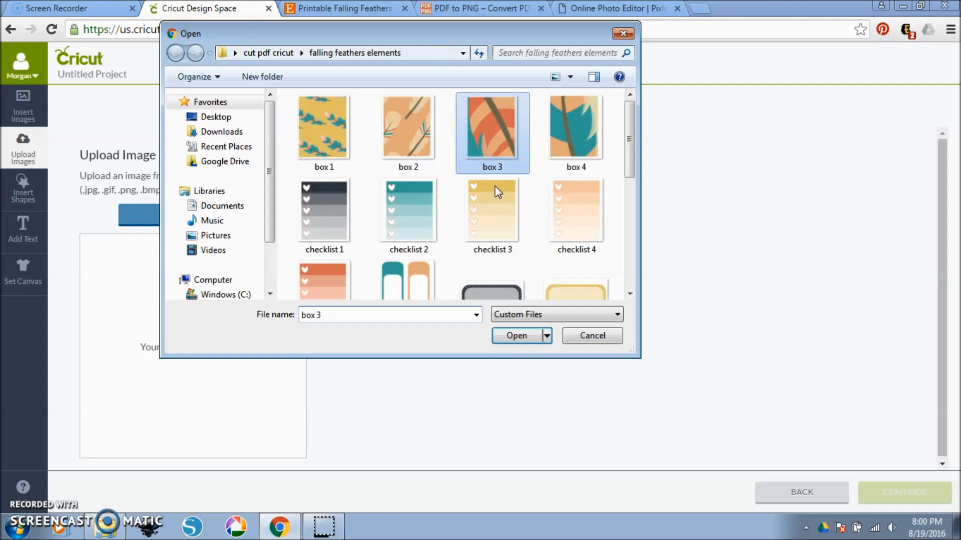
left_click(520, 336)
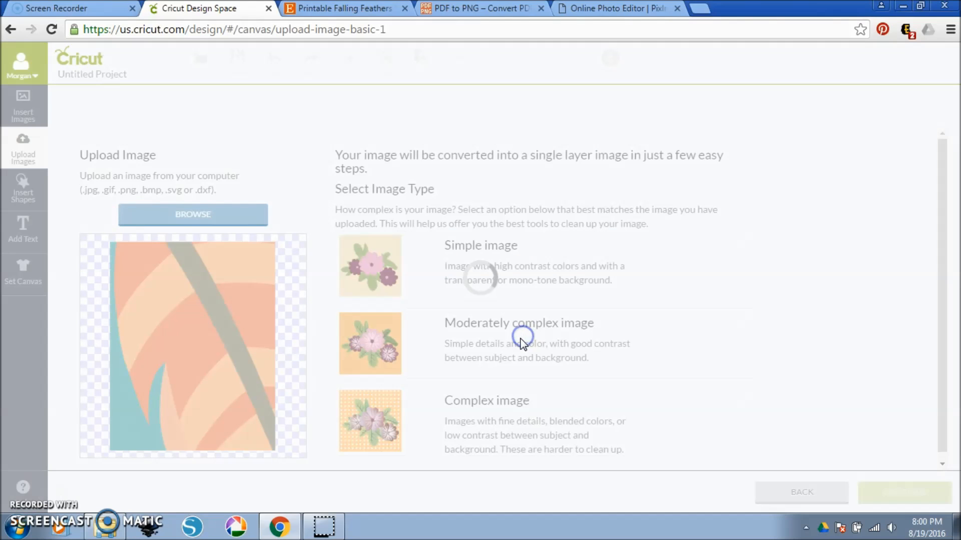
left_click(481, 417)
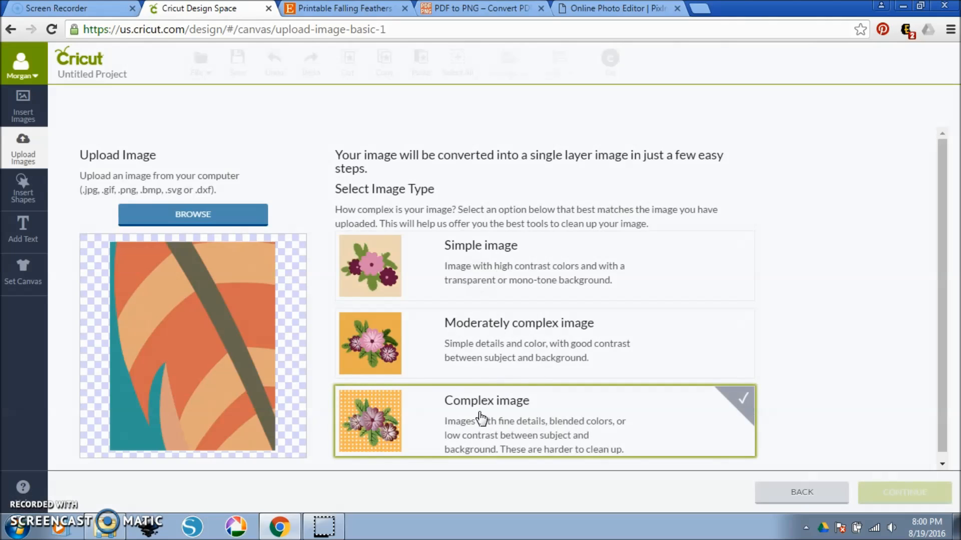
left_click(873, 492)
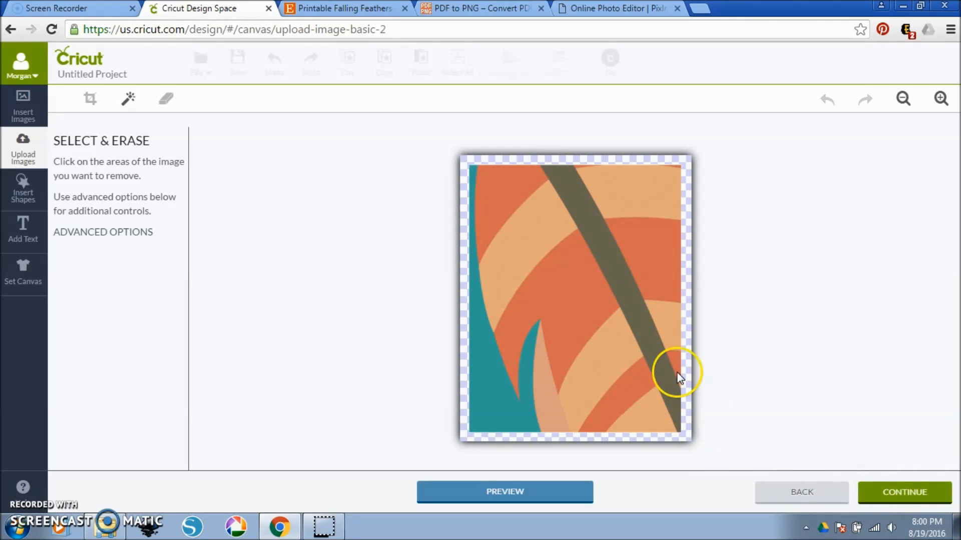
Name the orange striped feather image "falling feathers box 3" and save it as a Print Then Cut image.
left_click(938, 489)
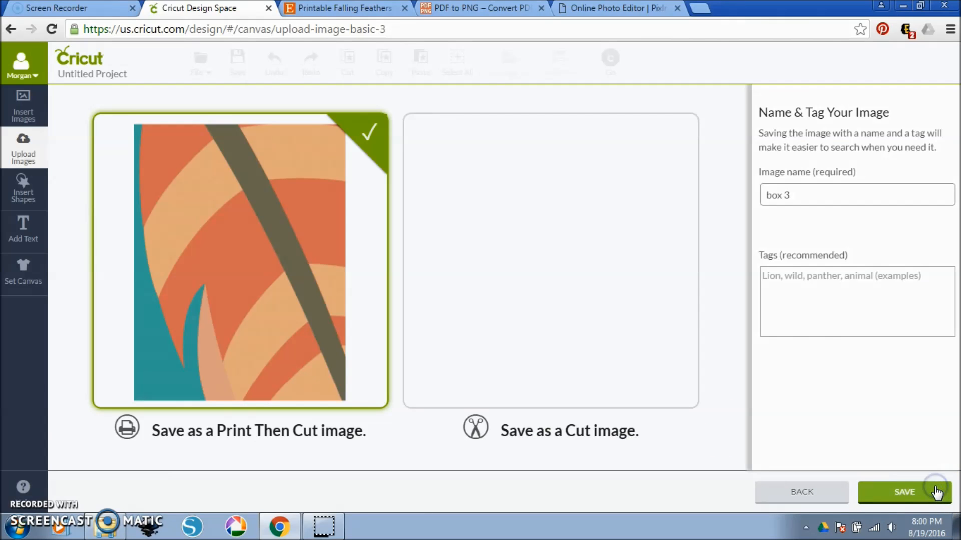
left_click(764, 194)
type("falling fea")
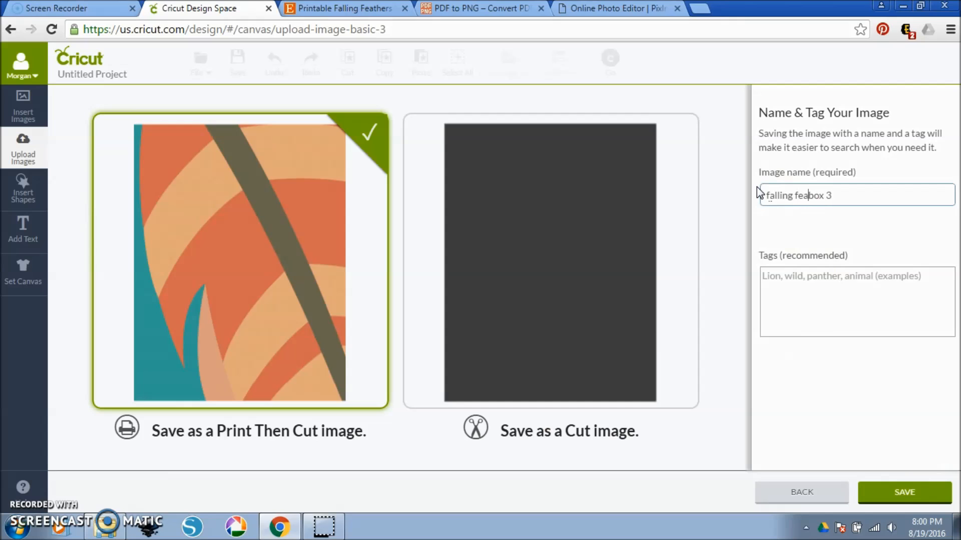
left_click(927, 490)
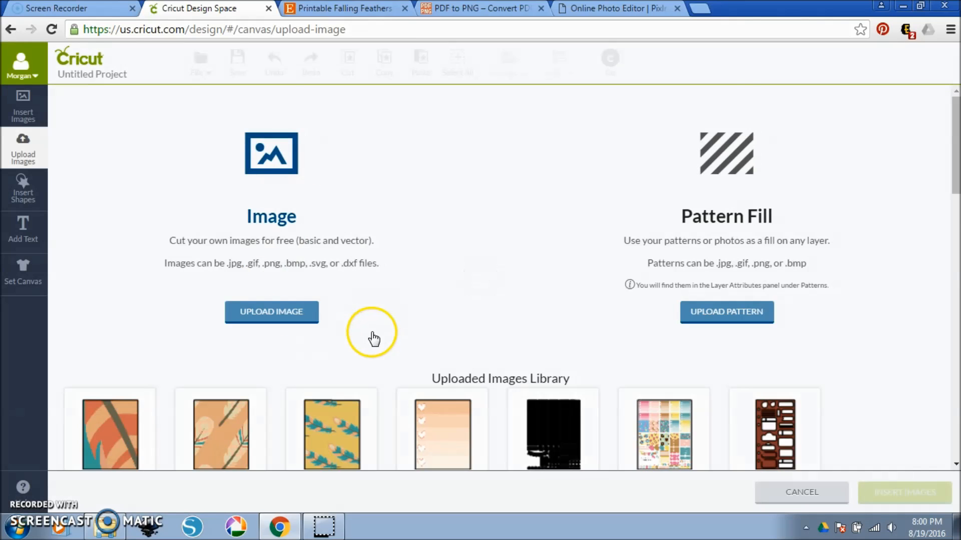
scroll(370, 339, "down", 3)
scroll(347, 253, "up", 3)
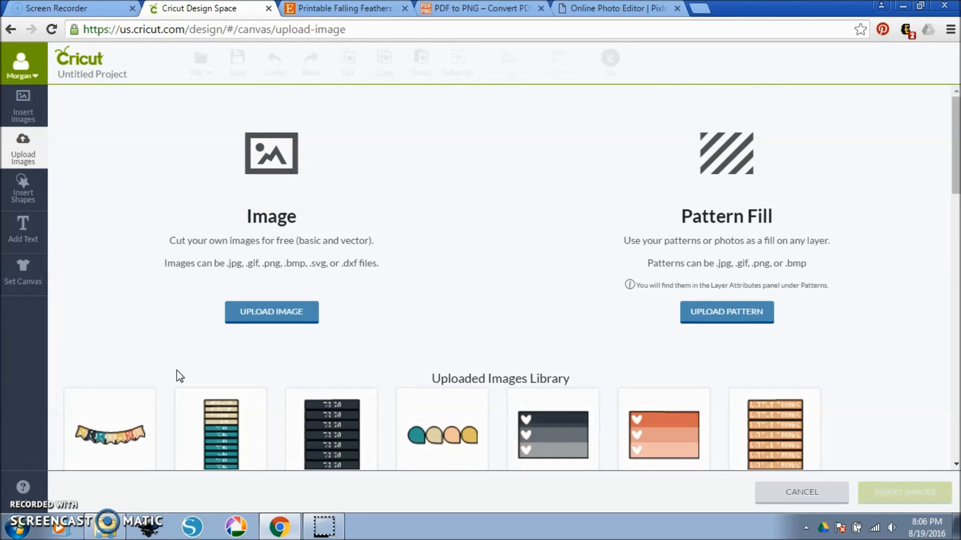
Select the weekend banner, today headers, to do headers, tear drops, dark and orange three-heart boxes, and little things headers in the uploaded images library.
scroll(177, 371, "down", 8)
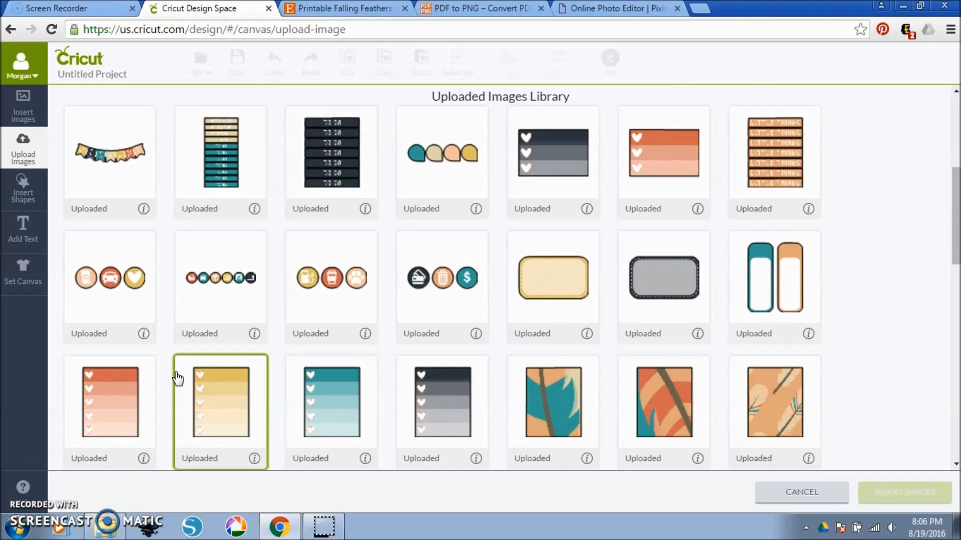
scroll(175, 379, "up", 6)
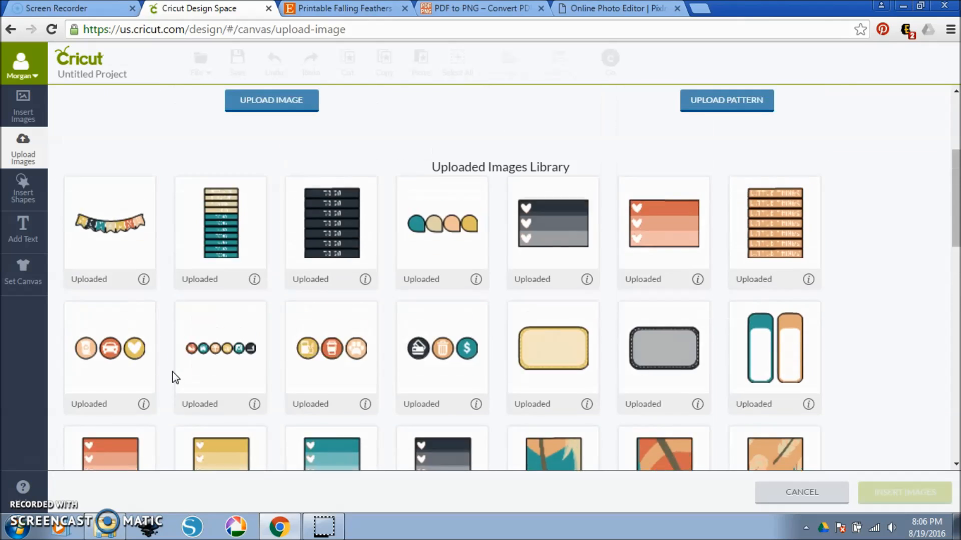
left_click(125, 289)
left_click(218, 318)
left_click(292, 301)
left_click(440, 300)
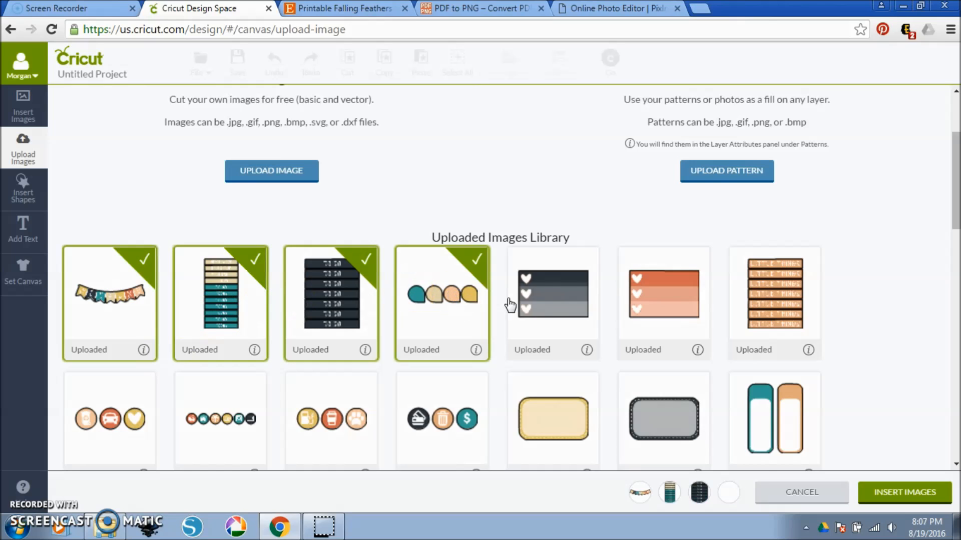
left_click(553, 297)
left_click(633, 295)
left_click(772, 301)
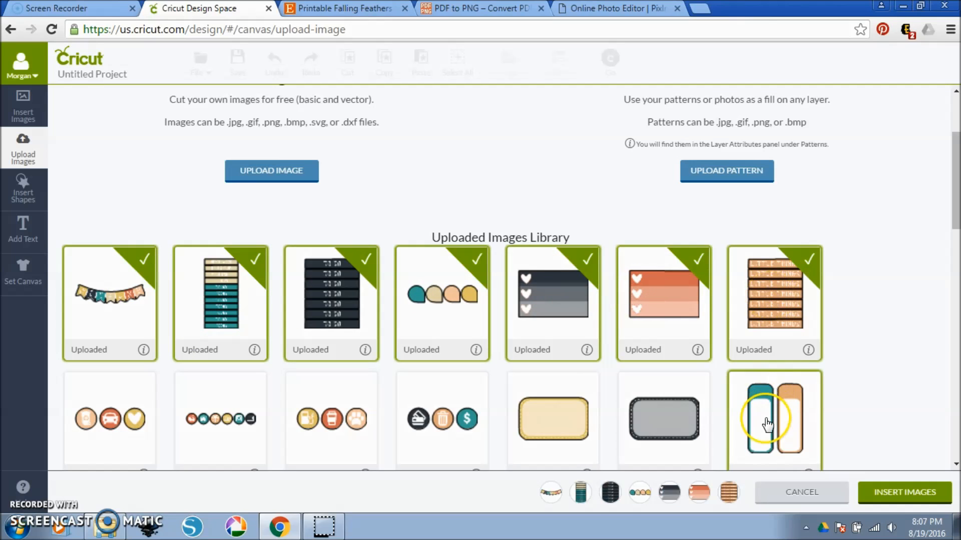
Add the four circle icon sets, the yellow stitched label and the teal and orange rounded tabs to the image selection.
left_click(766, 418)
left_click(552, 422)
left_click(473, 430)
left_click(364, 431)
left_click(235, 421)
left_click(132, 423)
Add the five-heart checklists and the feather pattern boxes to the selection and insert all selected images onto the canvas.
scroll(140, 425, "down", 5)
left_click(136, 272)
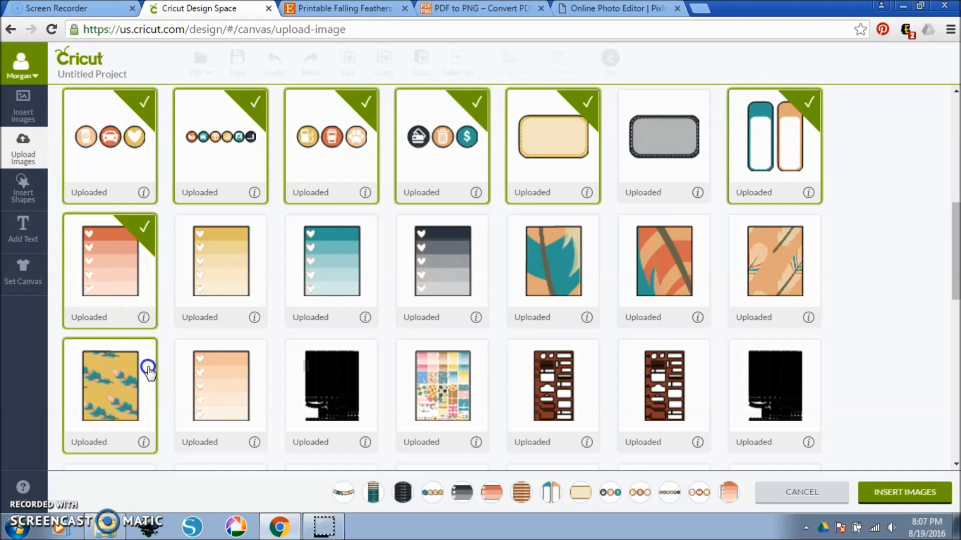
left_click(146, 367)
left_click(223, 380)
left_click(230, 260)
left_click(317, 268)
left_click(448, 271)
left_click(567, 272)
left_click(665, 265)
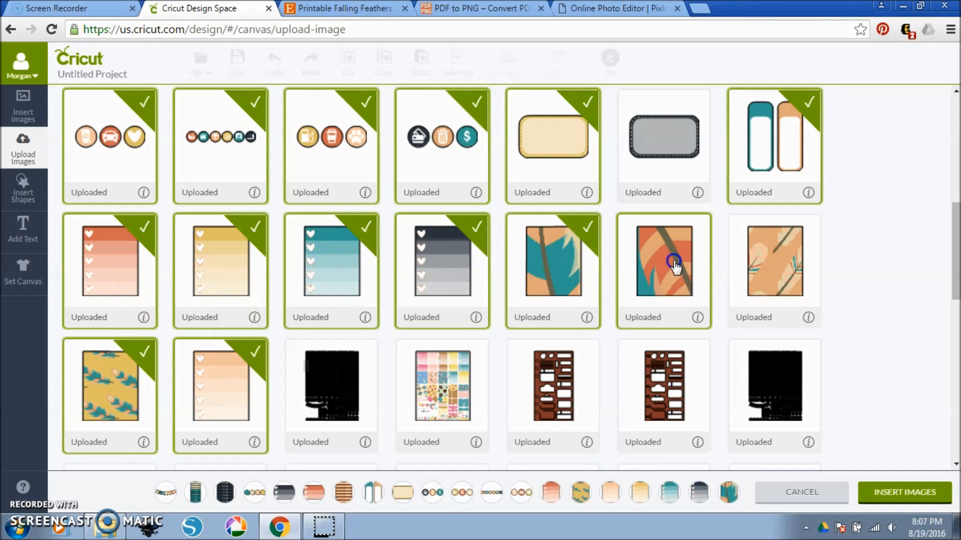
left_click(776, 265)
left_click(927, 498)
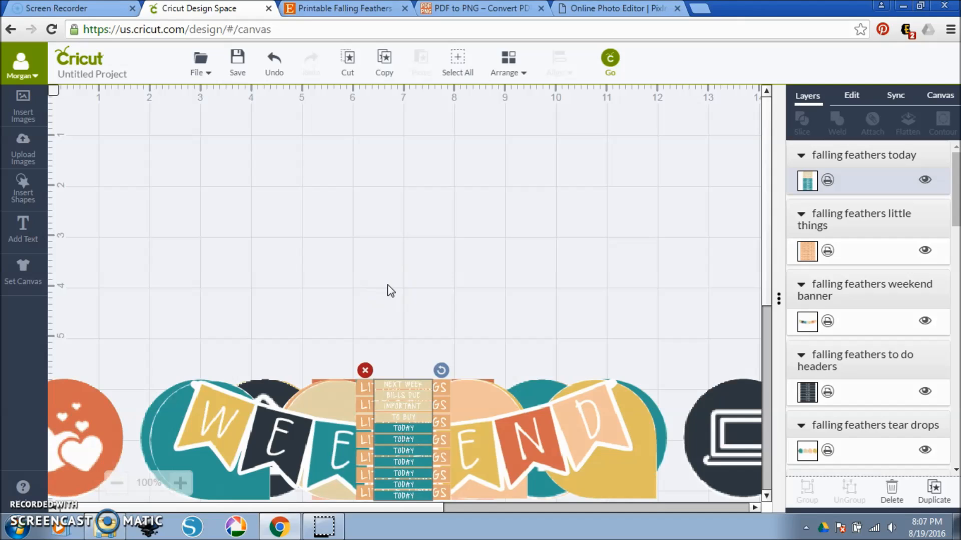
Move the today header strip to the canvas's upper-left area at about X 1 in, Y 0.61 in, and set its width to 1.5 in.
left_click(388, 289)
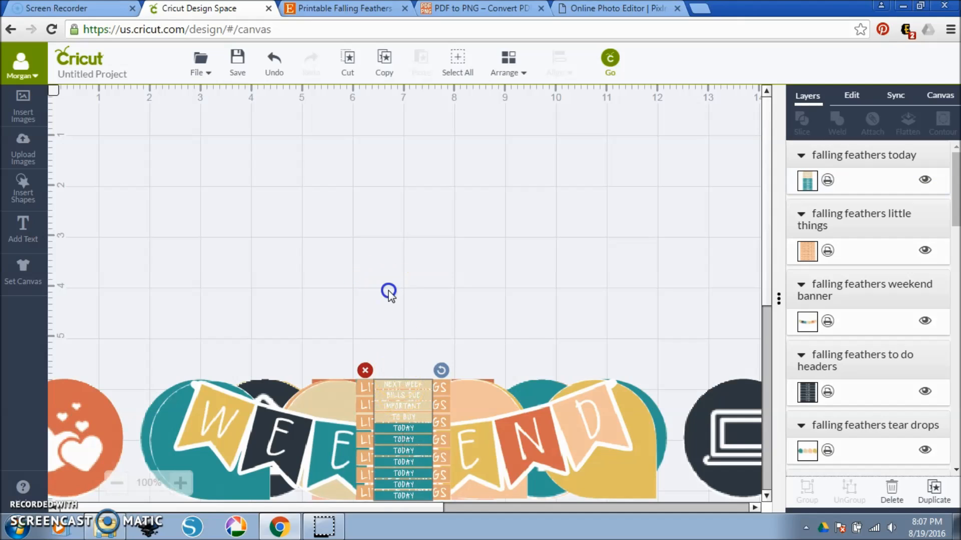
left_click_drag(416, 416, 190, 182)
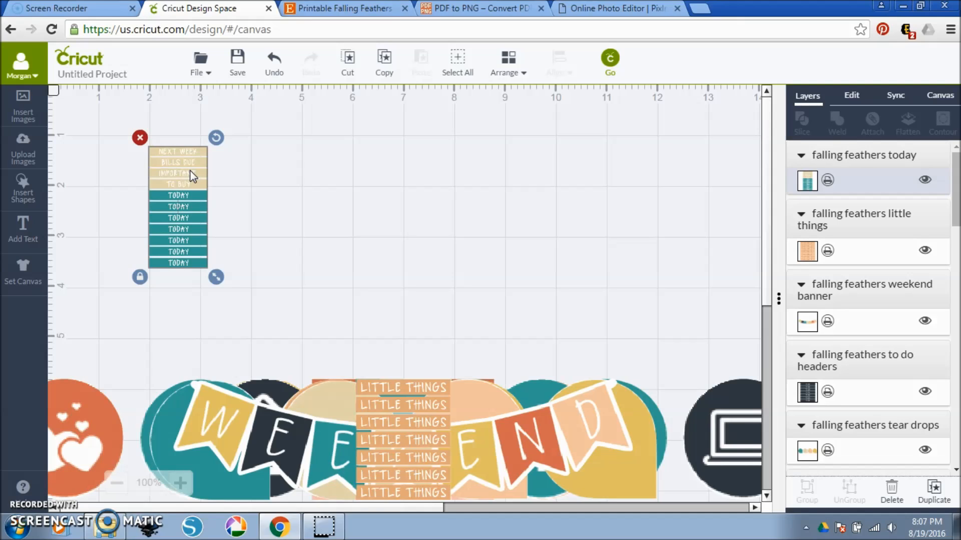
left_click_drag(177, 154, 126, 125)
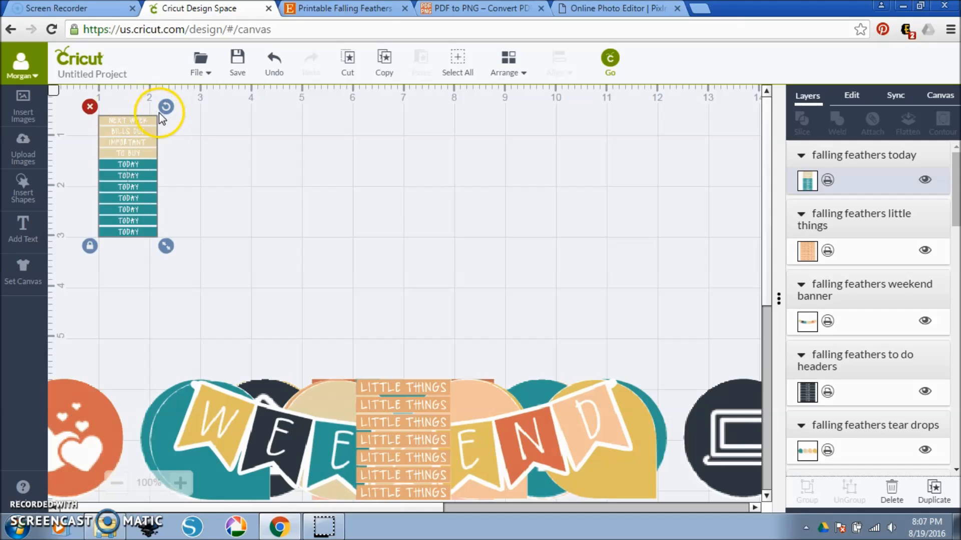
left_click(851, 96)
left_click(843, 154)
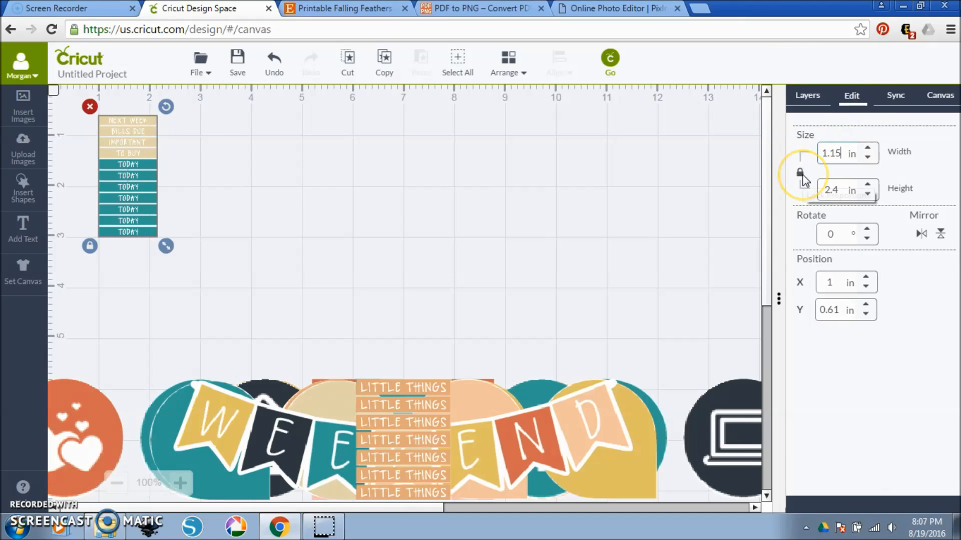
left_click_drag(836, 158, 808, 145)
type("1")
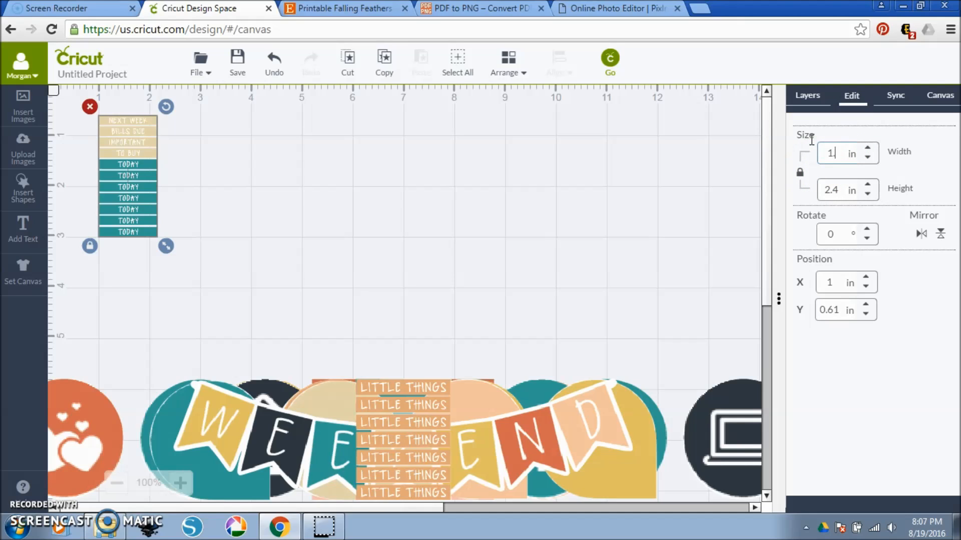
key("Return")
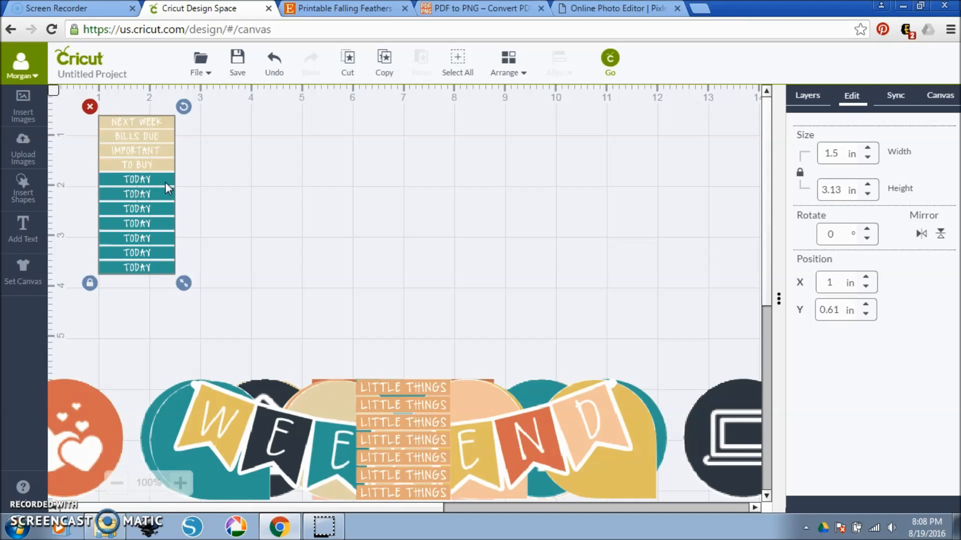
Set the Little Things header strip's width to 1.5 in and place it beside the today headers.
left_click(386, 387)
left_click_drag(392, 385, 257, 130)
left_click(814, 142)
type("1")
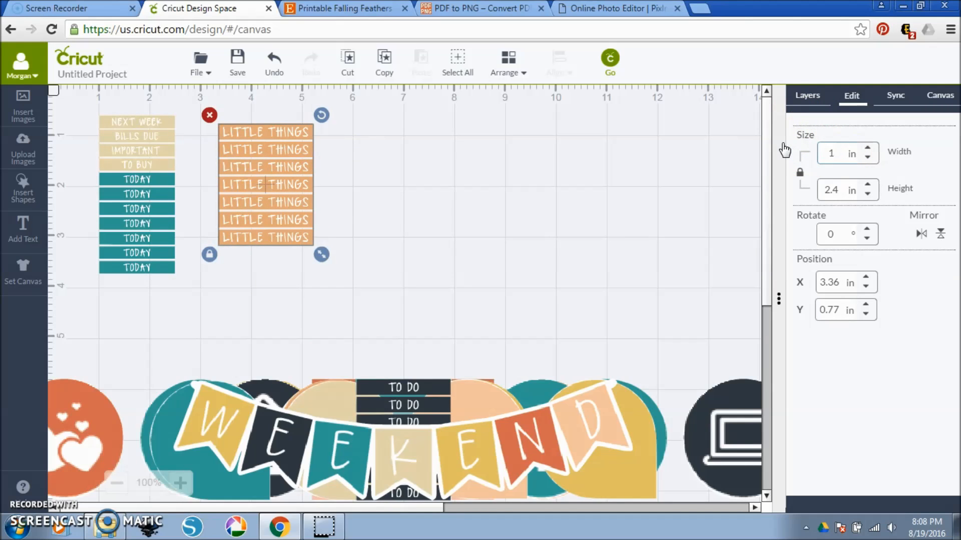
key("Return")
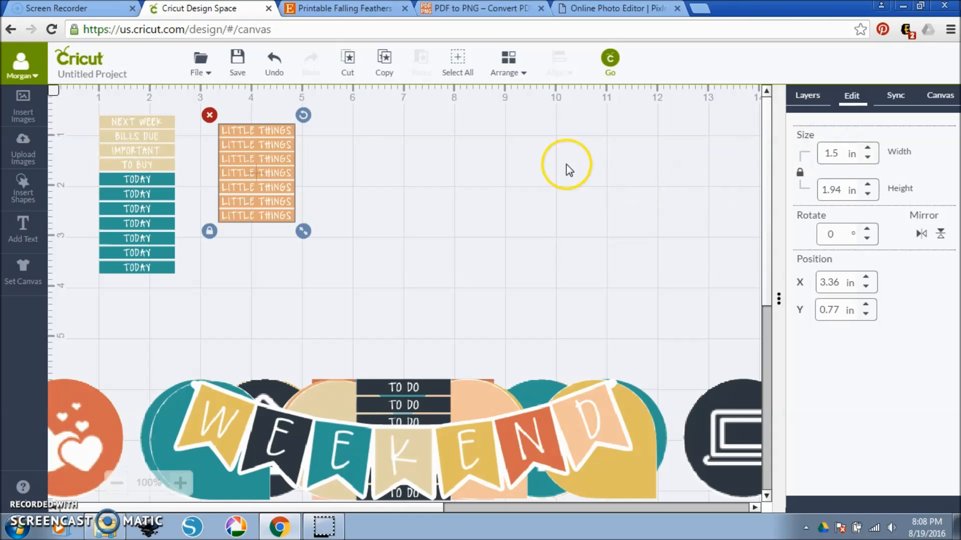
left_click_drag(268, 155, 239, 145)
Move the To Do header strip to the right of the Little Things headers and set its width to 1.5 in.
left_click_drag(416, 397, 349, 126)
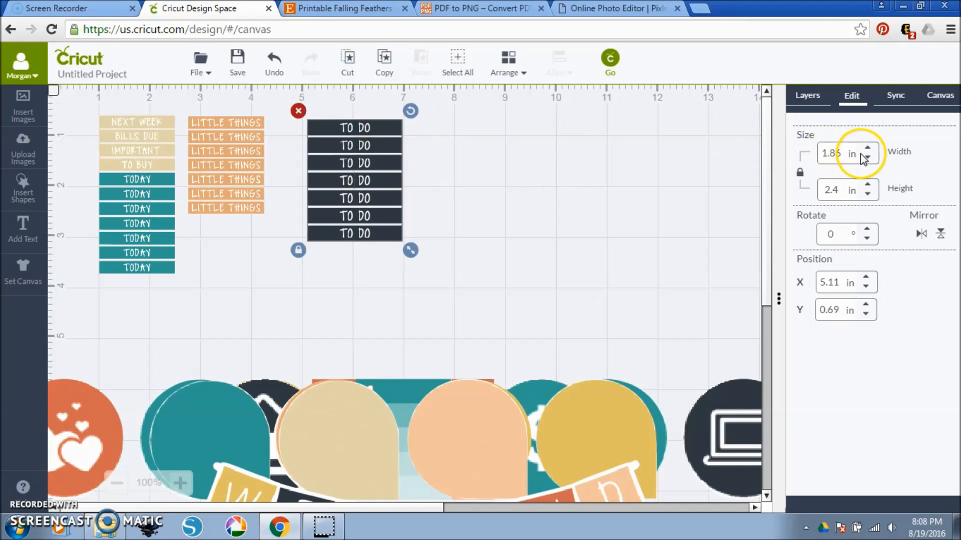
double_click(832, 153)
type("1")
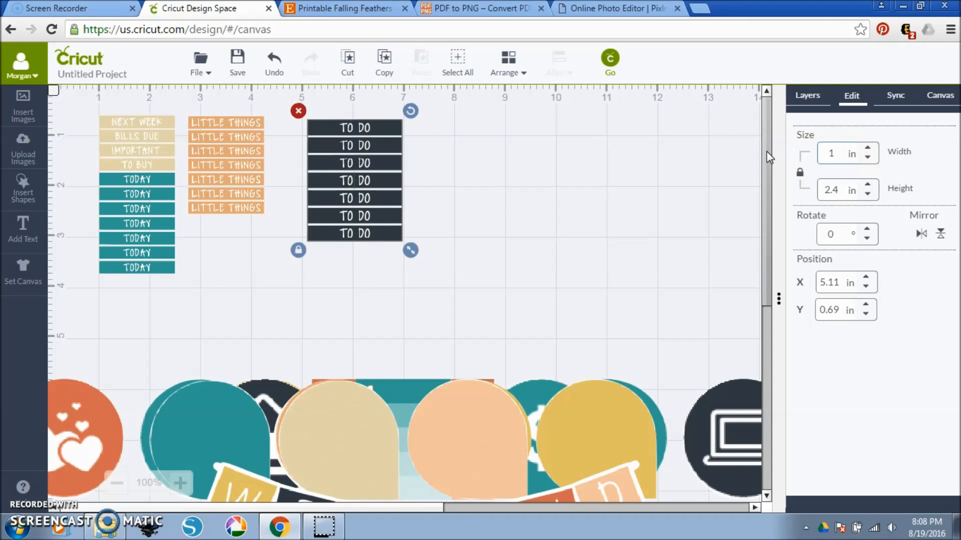
type(".5")
key("Return")
Move the teardrop row up below the header strips and resize it proportionally to 0.8 in high.
left_click_drag(467, 443, 528, 301)
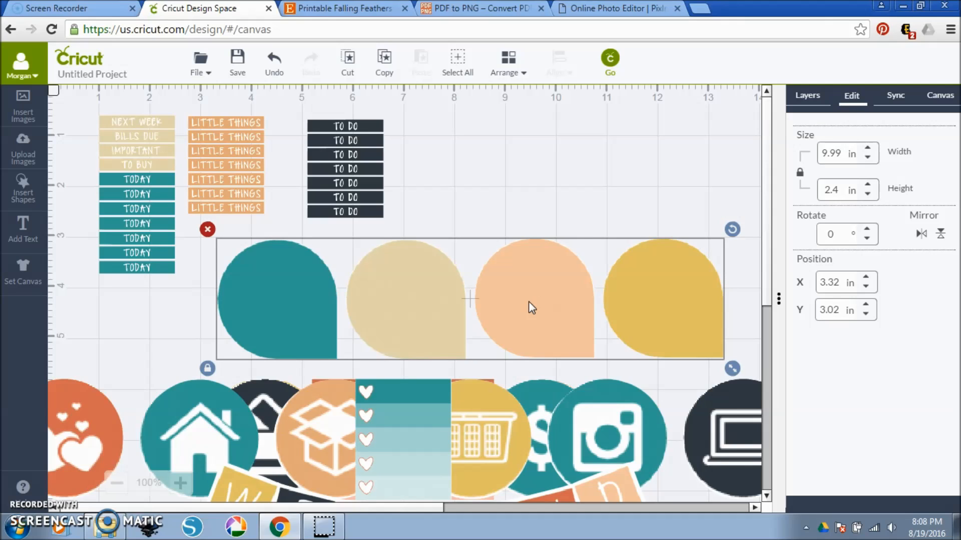
left_click_drag(842, 155, 809, 151)
key("Return")
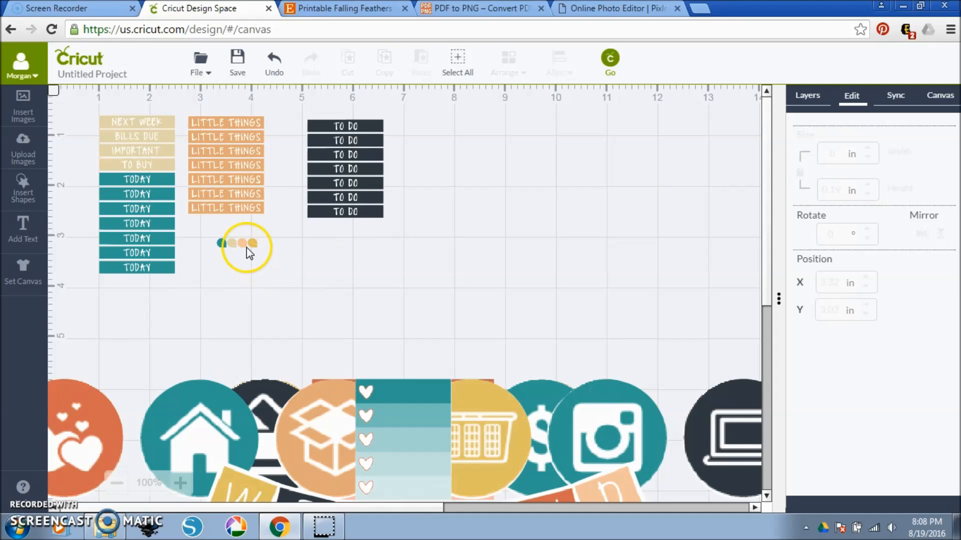
left_click(245, 245)
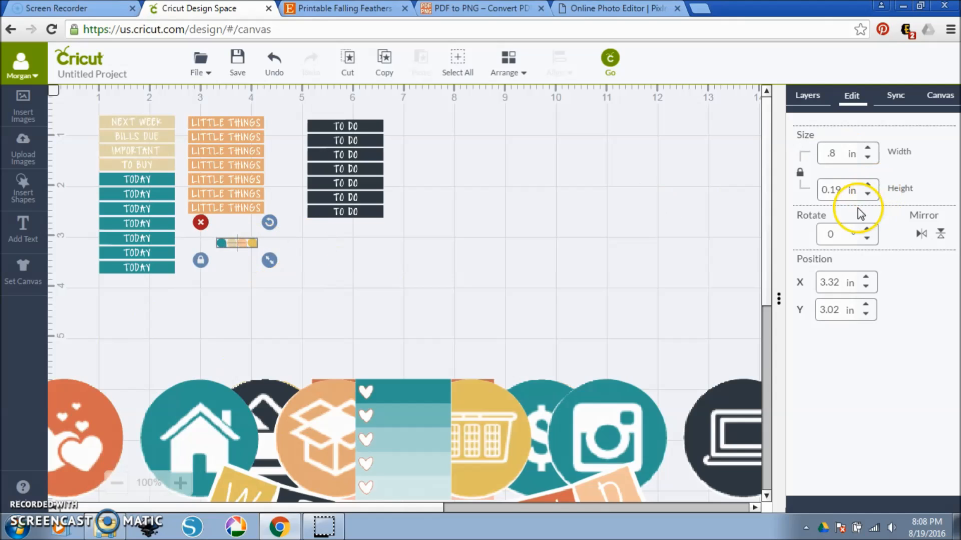
left_click_drag(845, 188, 810, 185)
key("BackSpace")
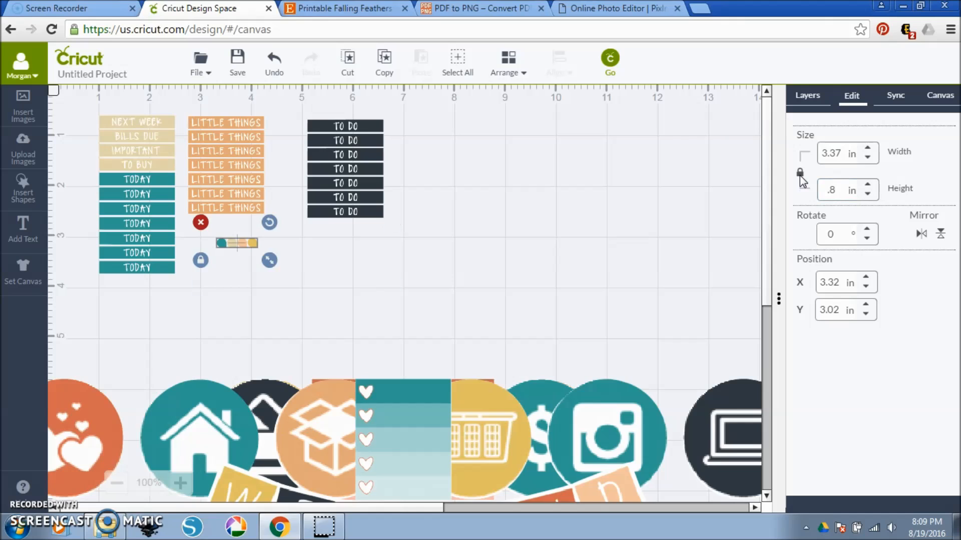
key("Return")
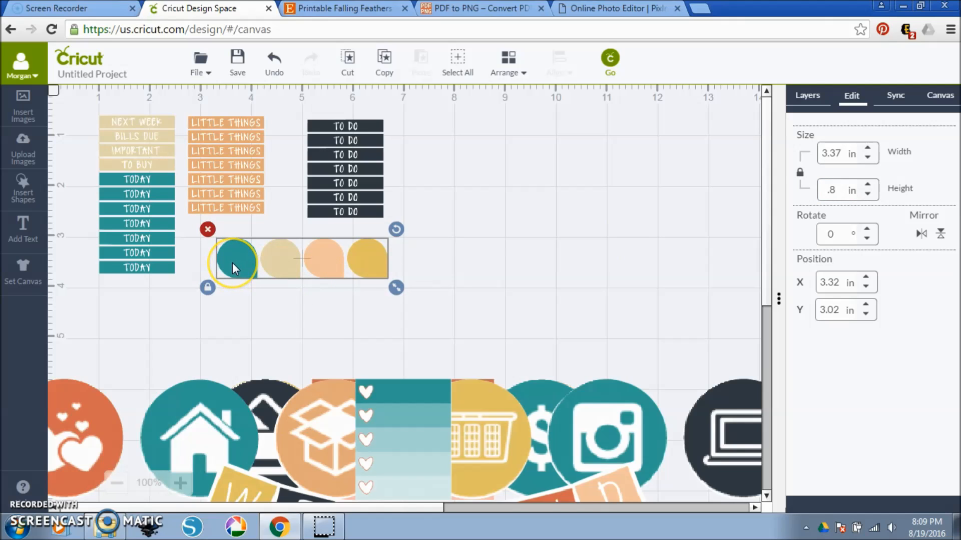
Position the teardrop row directly under the Little Things headers at about X 2.79 in, Y 2.79 in.
left_click(241, 253)
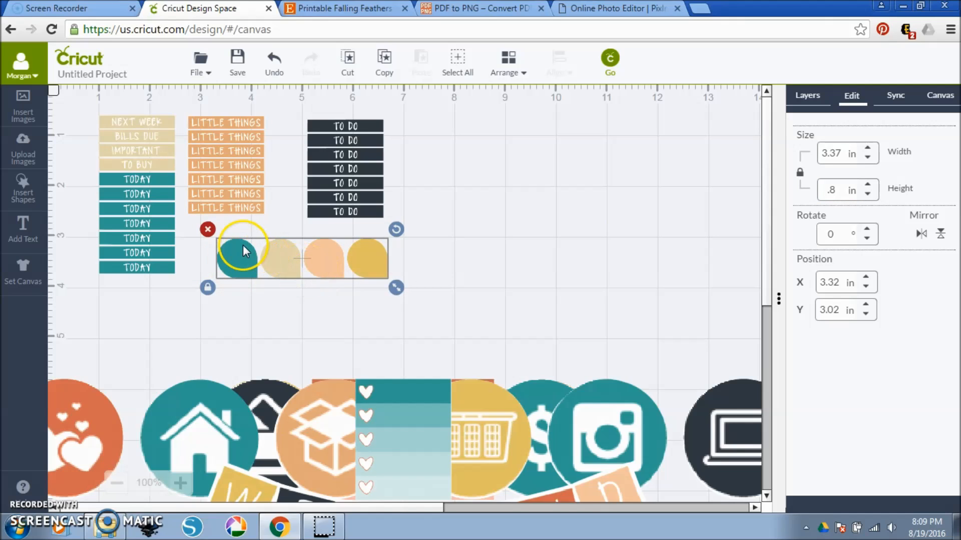
left_click(236, 267)
left_click(240, 247)
left_click(233, 240)
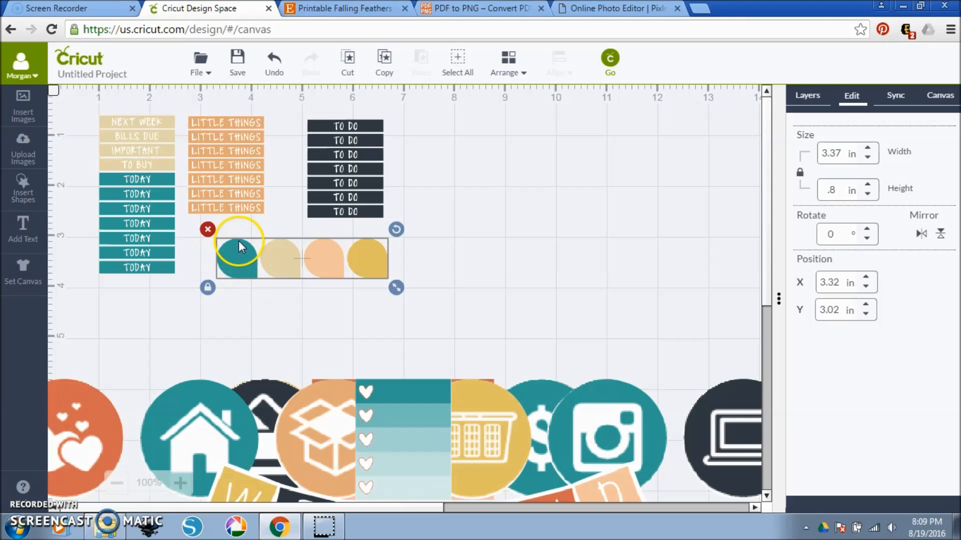
left_click_drag(266, 253, 247, 246)
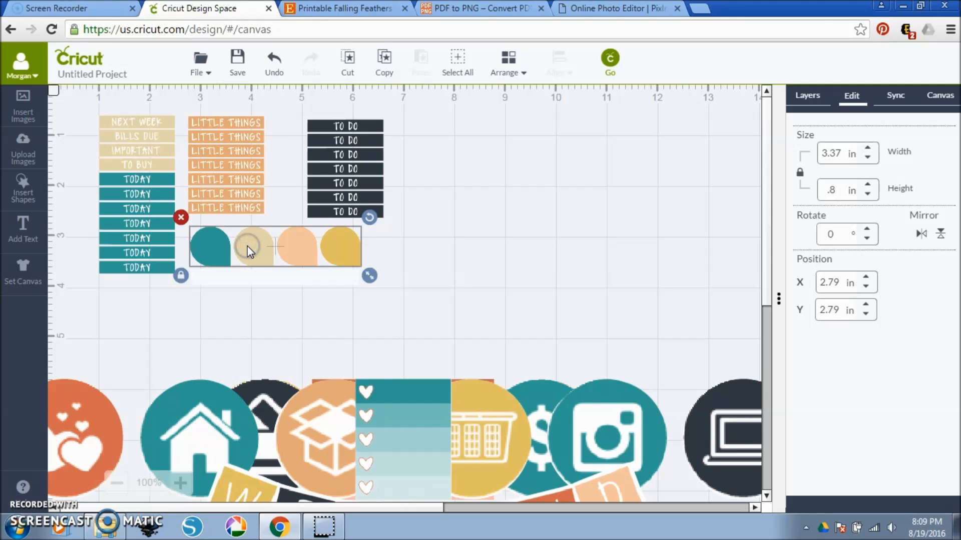
Move the teal five-heart checklist to the right of the To Do headers and set its width to 1.5 in.
left_click_drag(373, 428, 428, 174)
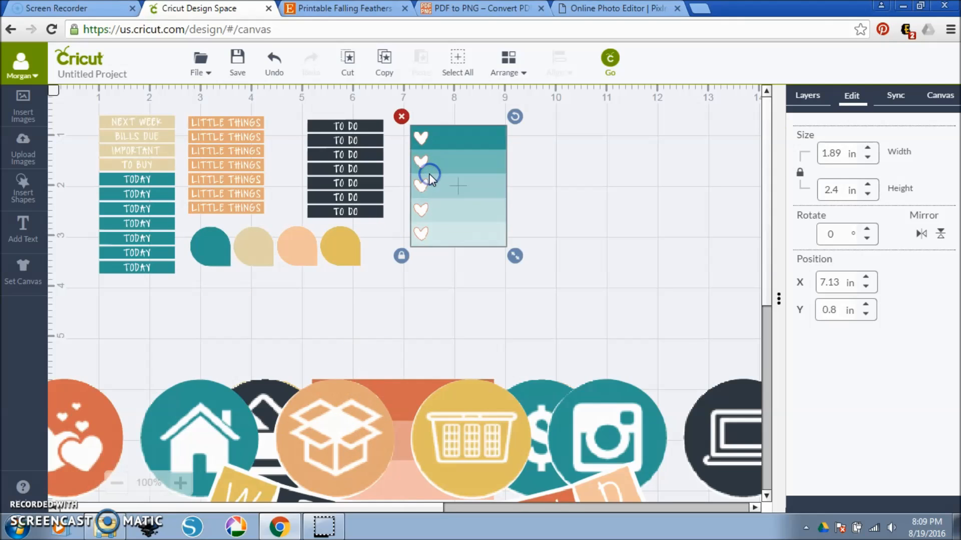
left_click(832, 153)
type("1.5")
key("Return")
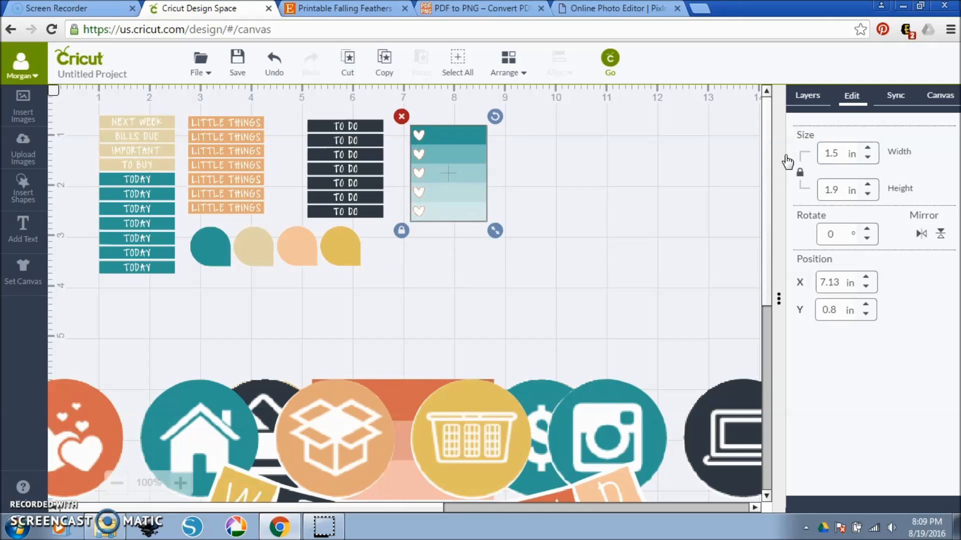
left_click(799, 171)
left_click(839, 191)
Resize the six-icon circle row to about 0.5 in high and place it to the right of the teardrops.
left_click_drag(467, 439, 528, 331)
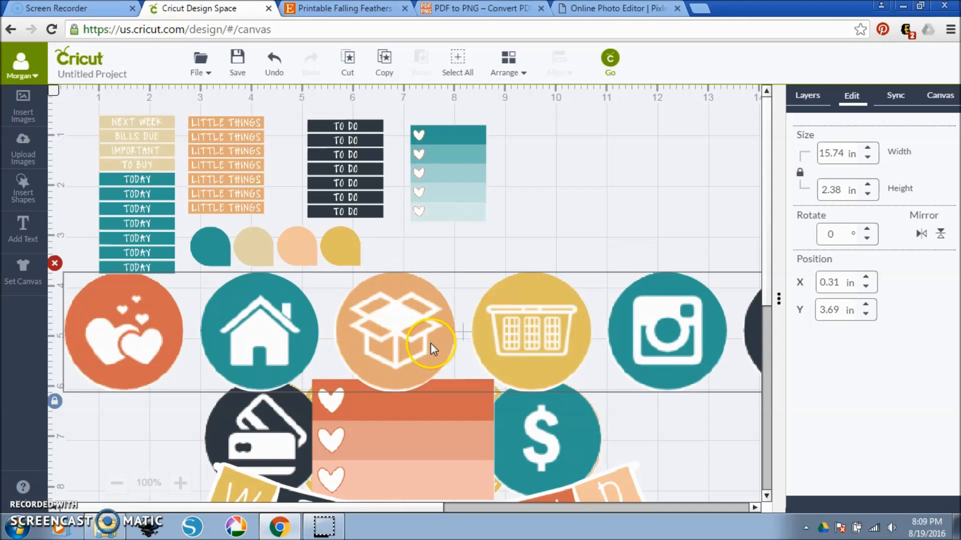
left_click_drag(838, 190, 797, 199)
key("Return")
left_click_drag(130, 291, 442, 280)
Set the orange three-heart box's width to 1.5 in and place it to the right of the teal checklist.
left_click_drag(418, 427, 669, 157)
left_click(831, 153)
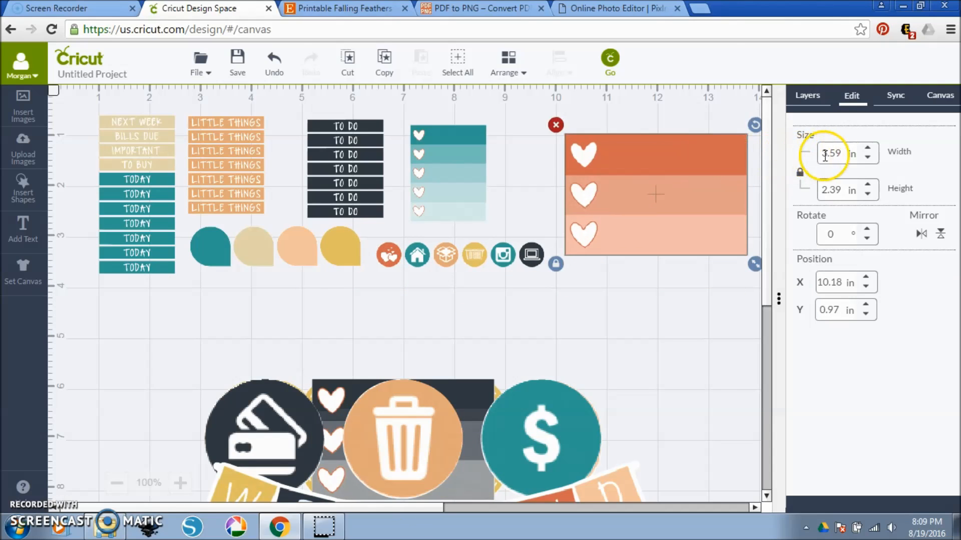
type("1")
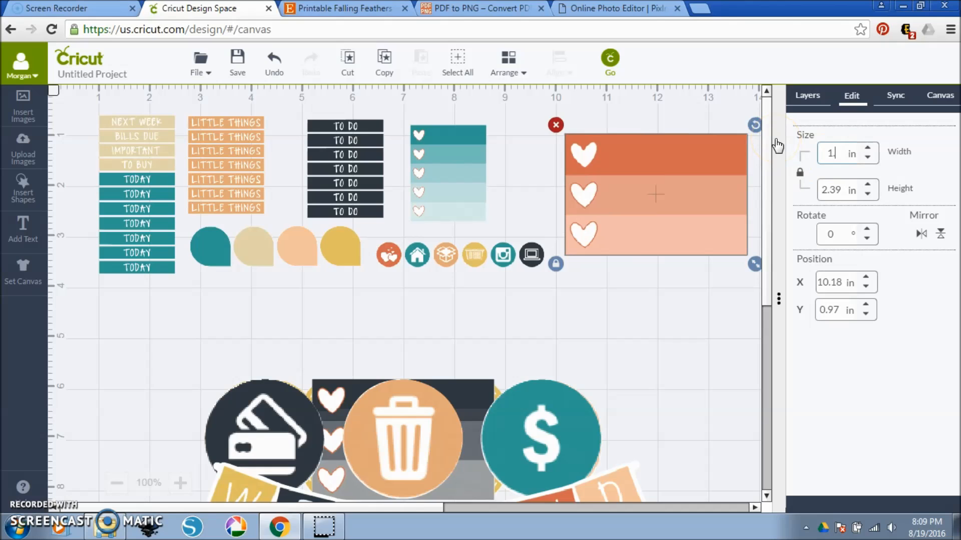
key("Return")
left_click_drag(616, 143, 543, 131)
Set the credit card, trash and dollar icon row's height to 0.5 in and place it under the six-icon row.
left_click_drag(554, 464, 635, 385)
left_click_drag(854, 189, 797, 184)
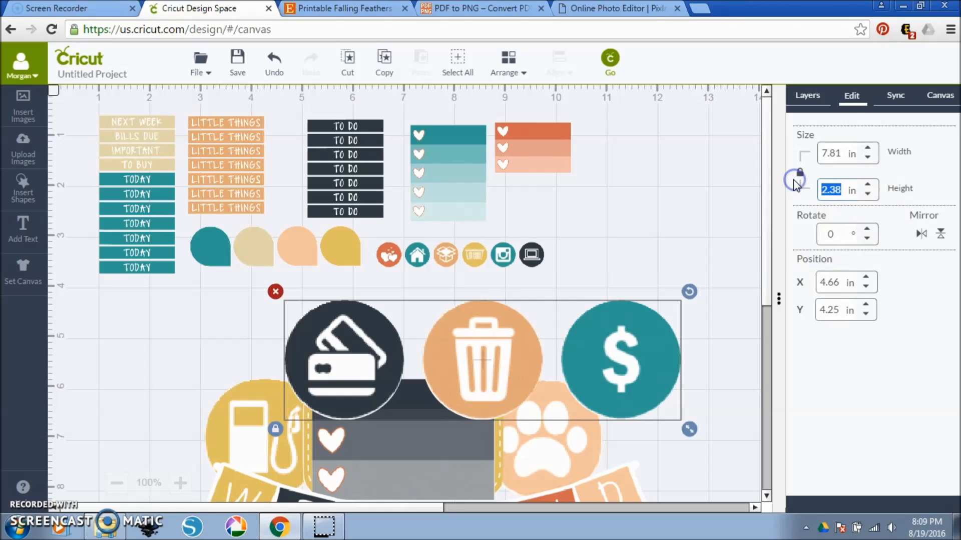
key("Return")
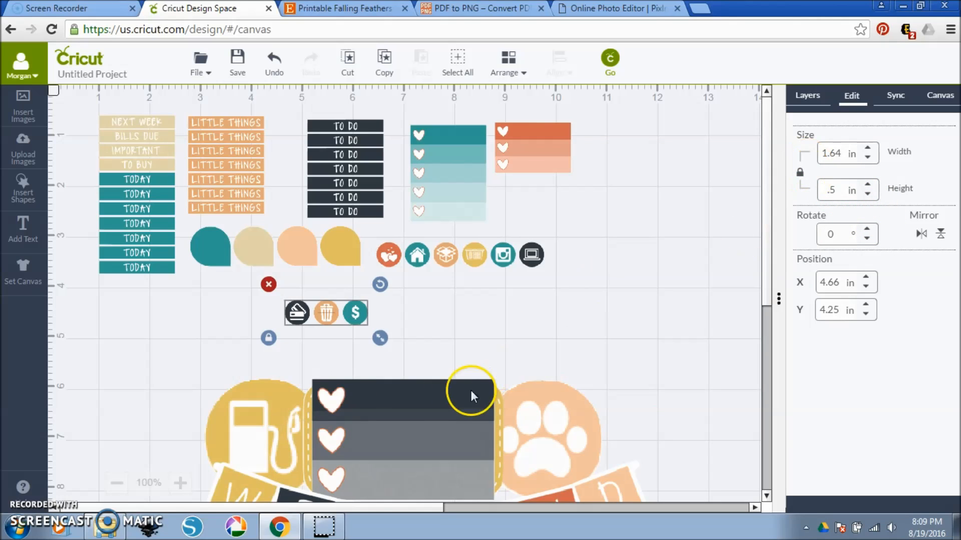
left_click_drag(352, 311, 443, 285)
Set the gas pump, drink and paw icon row's height to 0.5 in and place it beside the dollar icon.
left_click_drag(524, 425, 518, 362)
left_click(822, 188)
key("ctrl+a")
type(".5")
key("Return")
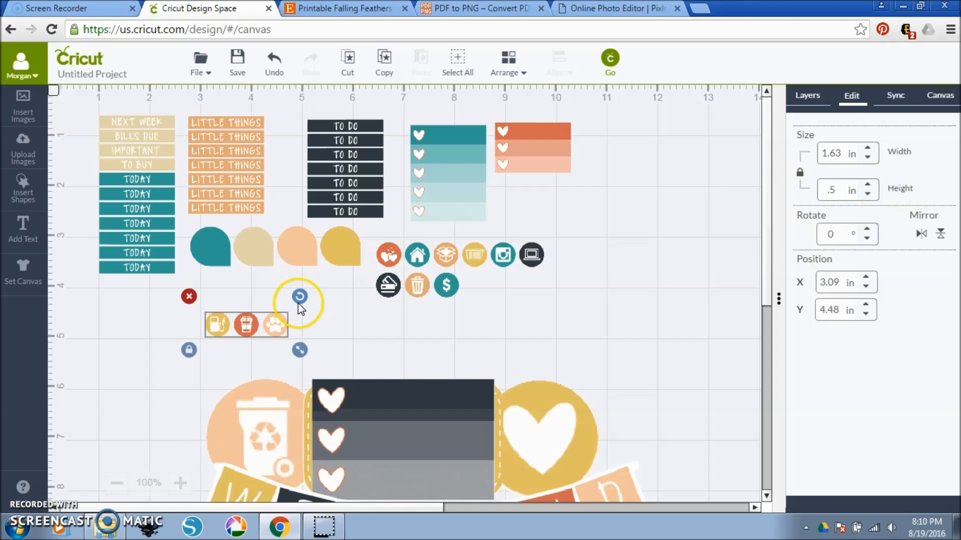
left_click_drag(280, 324, 537, 282)
Set the recycling bin, car and heart icon row's height to 0.5 in and place it beside the laptop icon.
left_click_drag(542, 413, 546, 371)
left_click(831, 190)
key("ctrl+a")
type(".5")
key("Return")
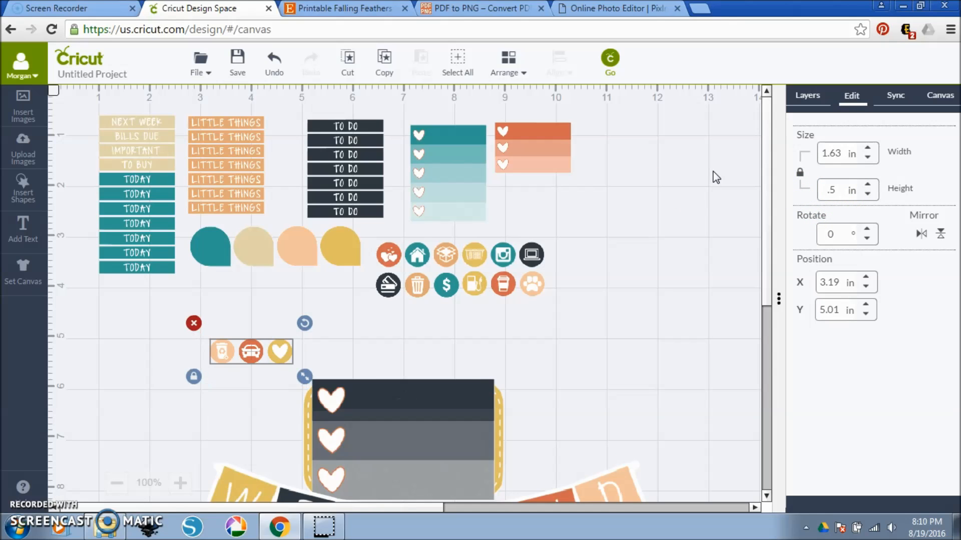
left_click_drag(239, 334, 618, 262)
Set the dark gray three-heart box's width to 1.5 in and place it to the right of the orange three-heart box.
left_click(446, 428)
left_click_drag(841, 153, 776, 135)
type("1")
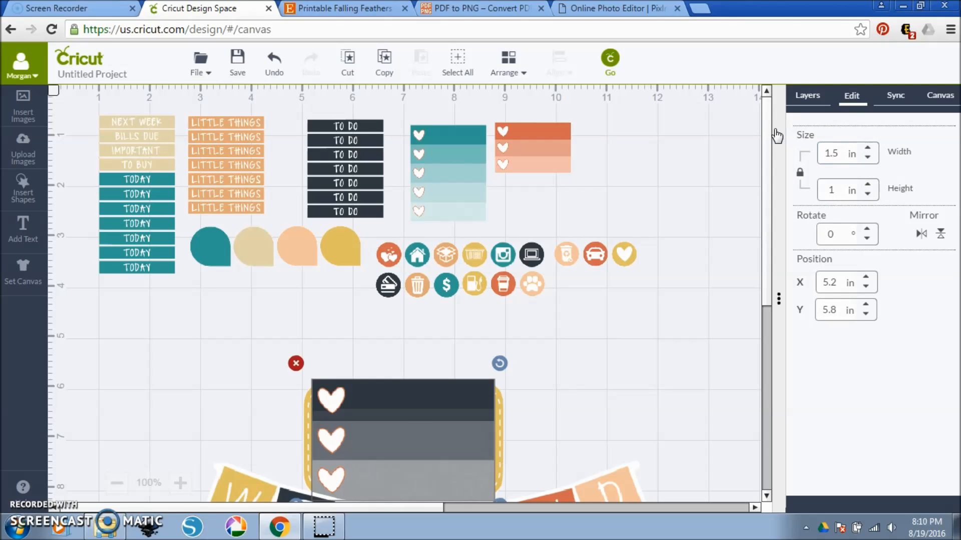
left_click_drag(341, 388, 612, 148)
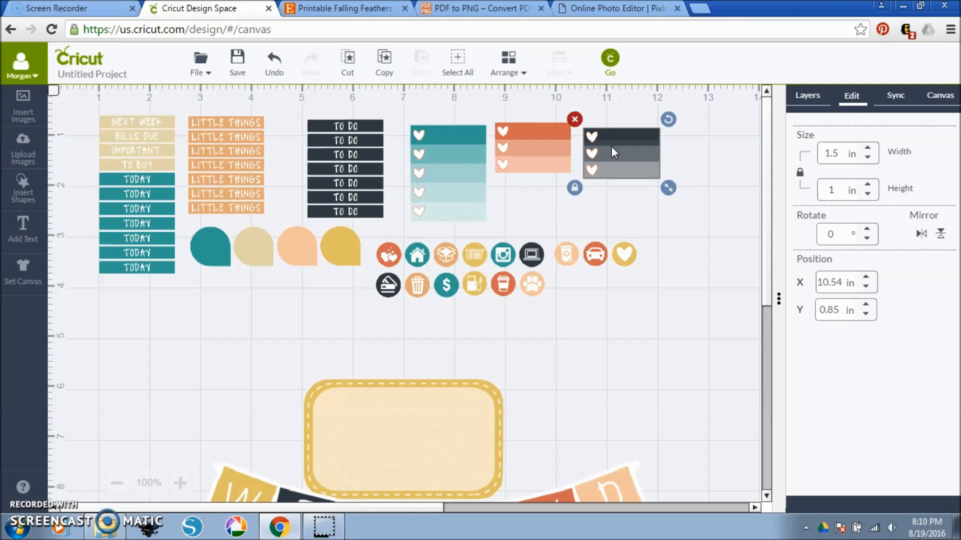
Duplicate the four-teardrop row and place the copy directly below the original row.
left_click(253, 251)
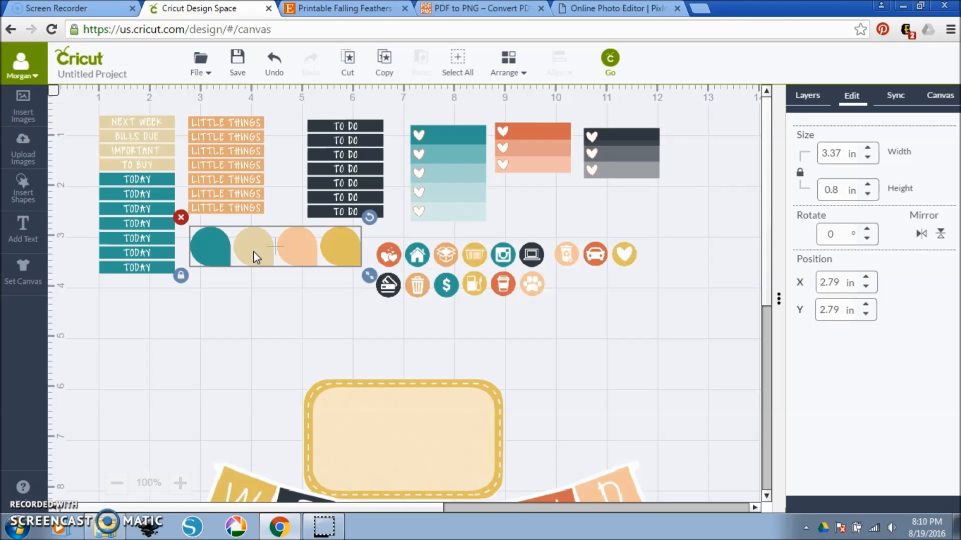
right_click(253, 251)
left_click(274, 246)
right_click(253, 326)
left_click(278, 269)
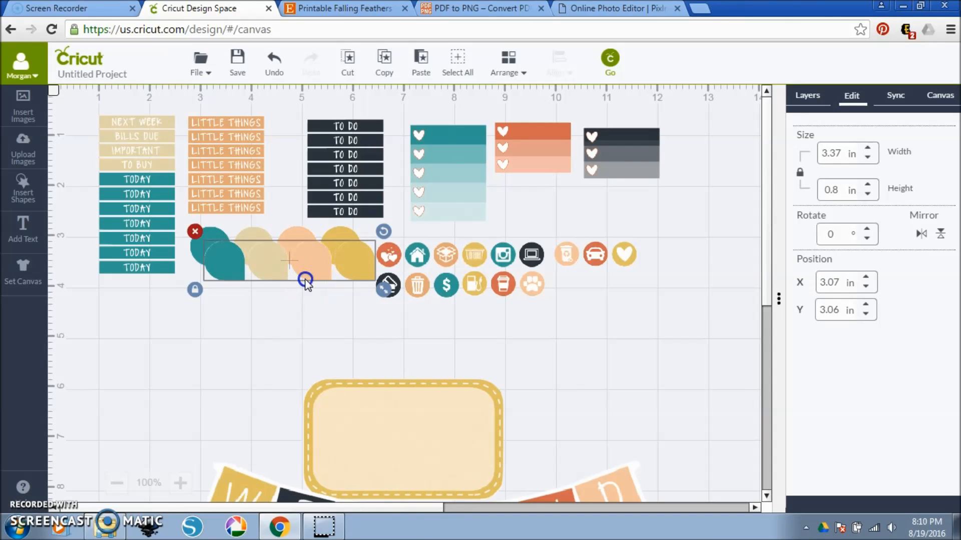
left_click_drag(309, 273, 296, 301)
Set the yellow stitched box's width to 1.5 in, place it below the heart icon, and move the two tall label stickers below the TODAY strips.
left_click(362, 420)
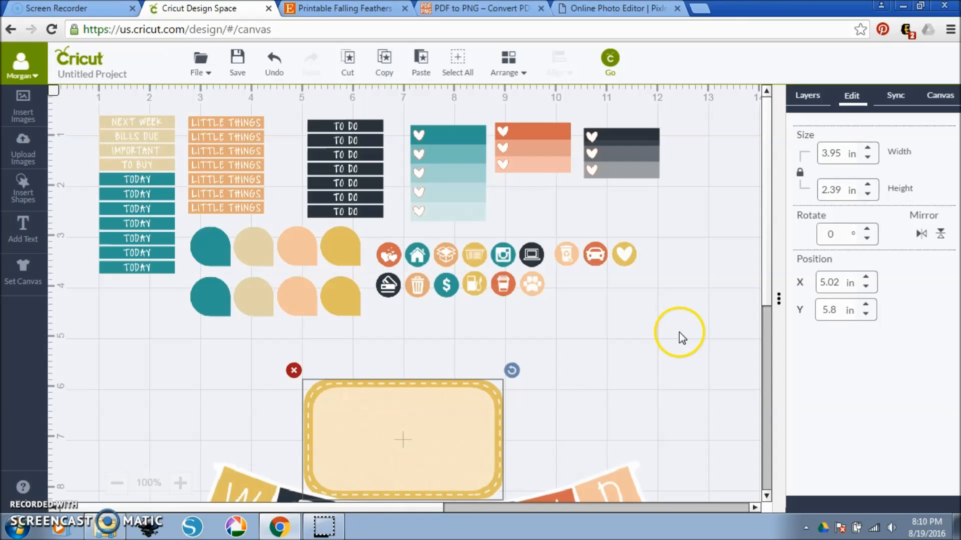
double_click(833, 153)
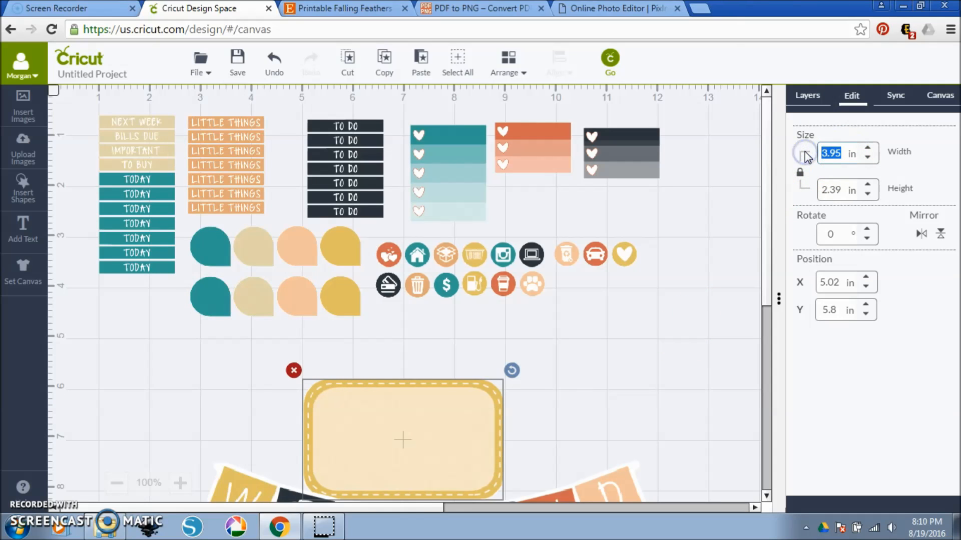
type("1.5")
key("Return")
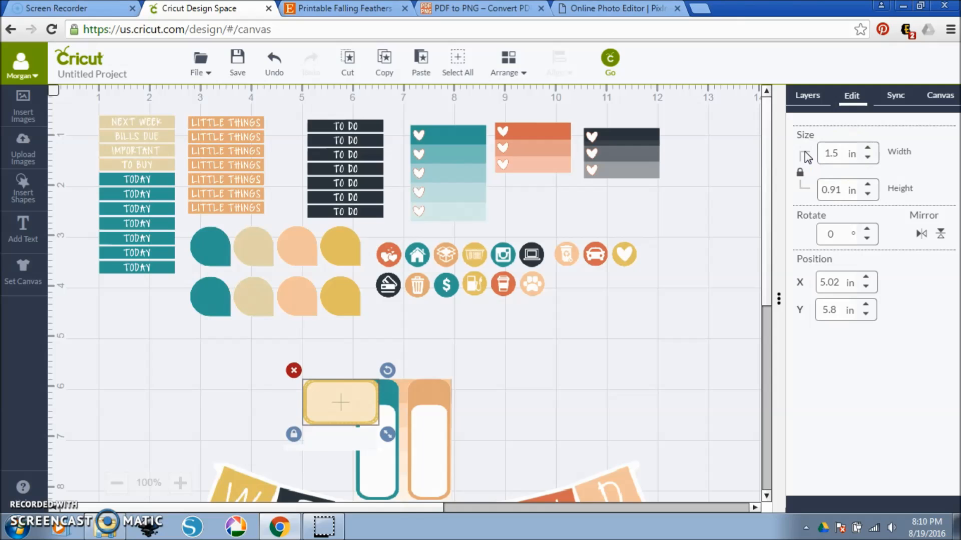
left_click_drag(355, 402, 625, 316)
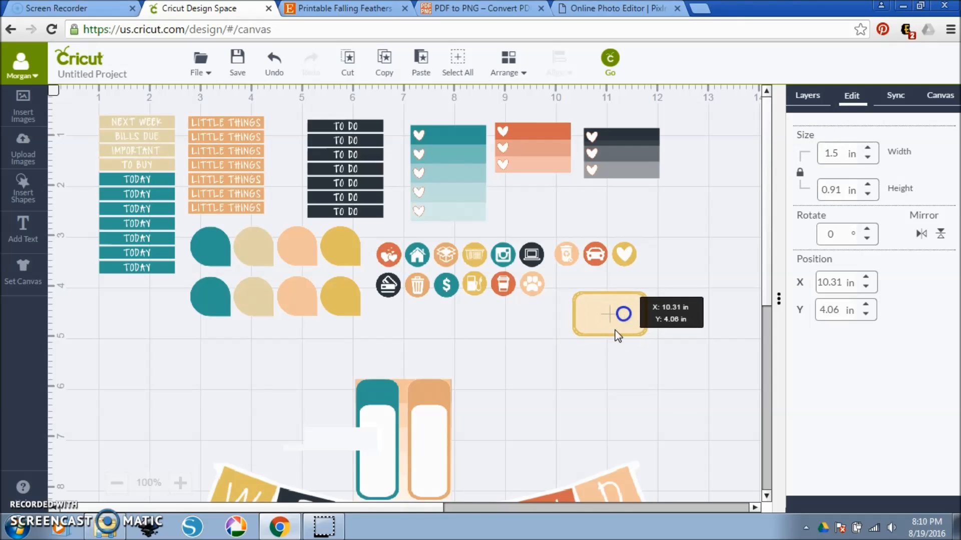
left_click_drag(457, 392, 226, 362)
Set the peach five-heart checklist's width to 1.5 in and place it to the right of the dark gray three-heart box.
left_click(398, 412)
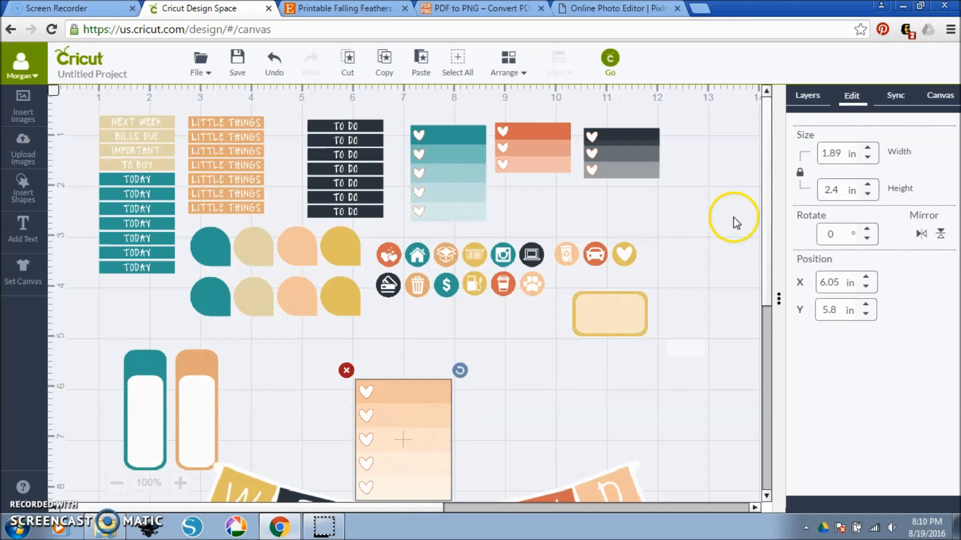
double_click(854, 153)
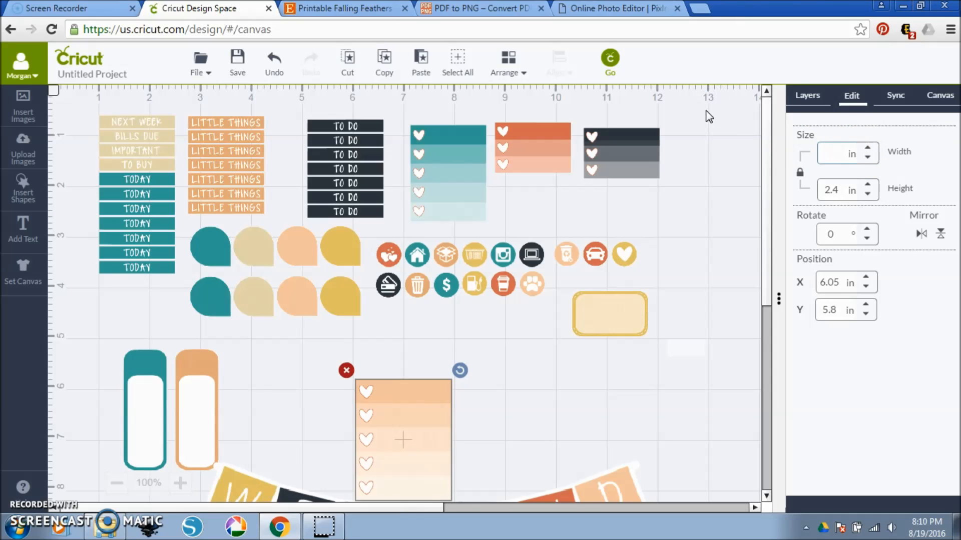
type("1.5")
key("Return")
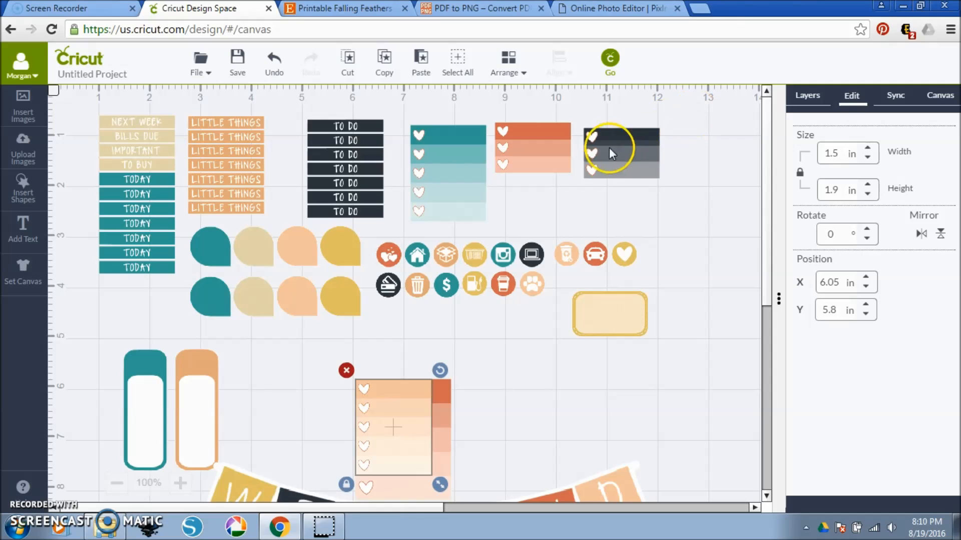
left_click_drag(384, 408, 702, 164)
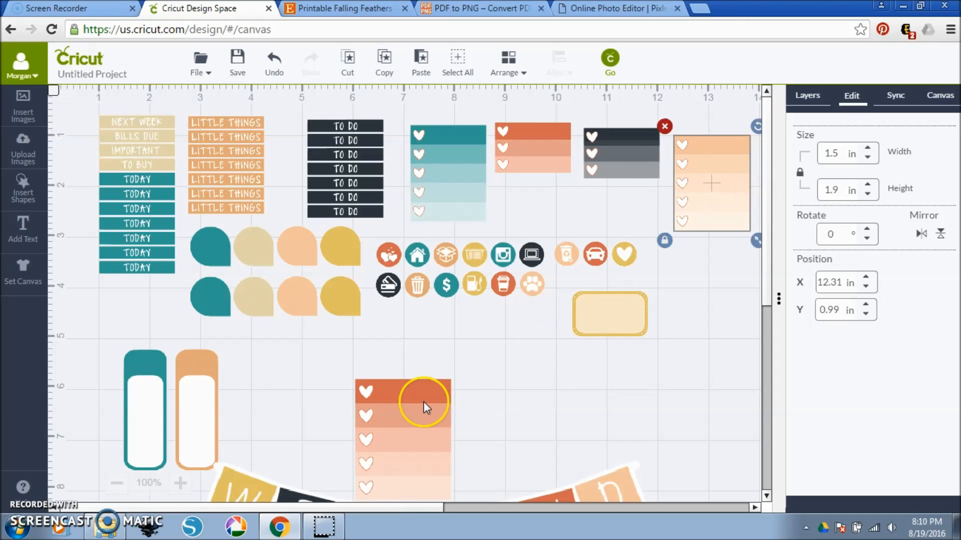
Set the orange five-heart checklist's width to 1.5 in and place it below the peach checklist.
left_click(423, 406)
double_click(828, 158)
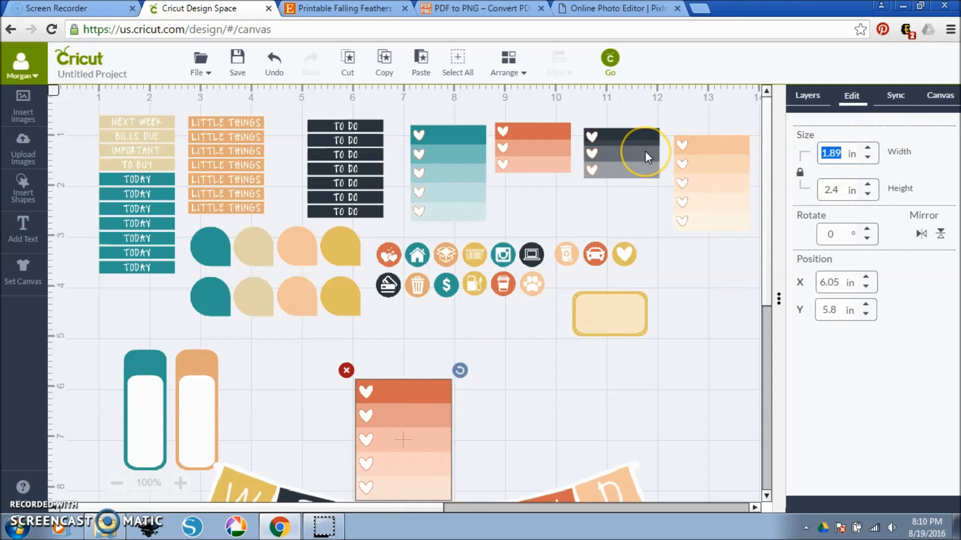
left_click_drag(386, 367, 683, 314)
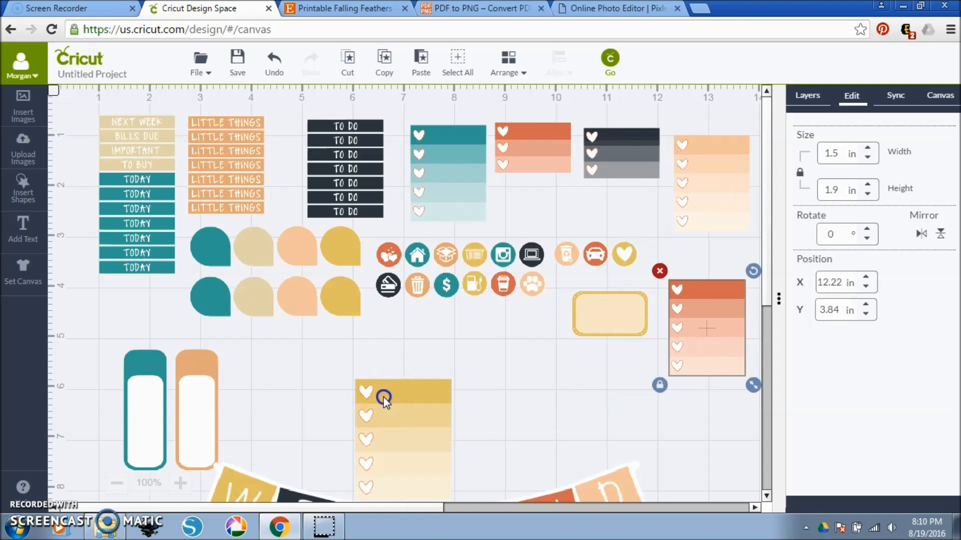
Set the yellow five-heart checklist's width to 1.5 in and place it beside the orange five-heart checklist.
left_click(383, 397)
double_click(830, 153)
type("1")
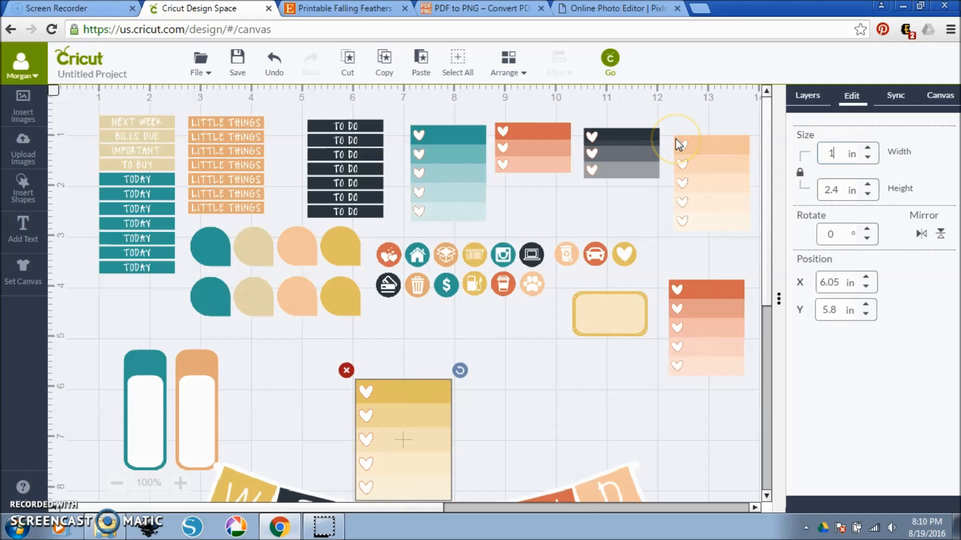
type(".5")
key("Return")
left_click_drag(374, 415, 650, 294)
Move the teal feather box below the teardrop rows and set its width to 1.5 in.
left_click_drag(441, 395, 355, 343)
left_click_drag(844, 154, 788, 158)
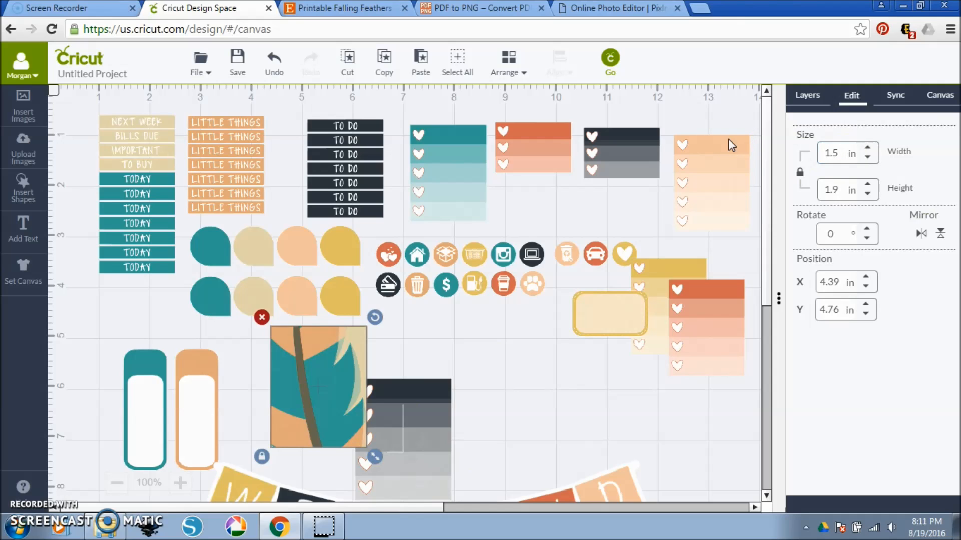
Set the dark gray five-heart checklist's width to 1.5 in and place it below the top row of checklists.
left_click(408, 401)
left_click(840, 150)
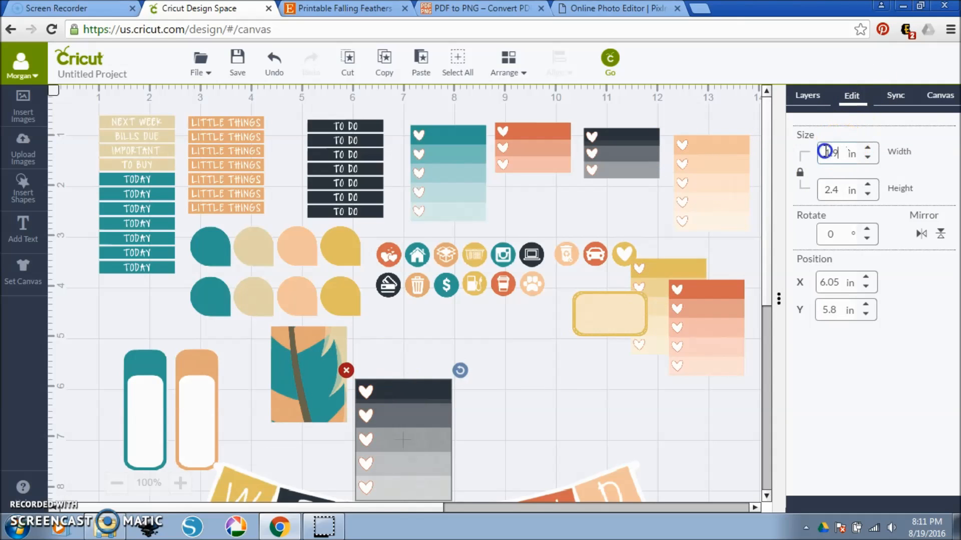
key("BackSpace")
key("BackSpace")
key("BackSpace")
type("1.5")
key("Return")
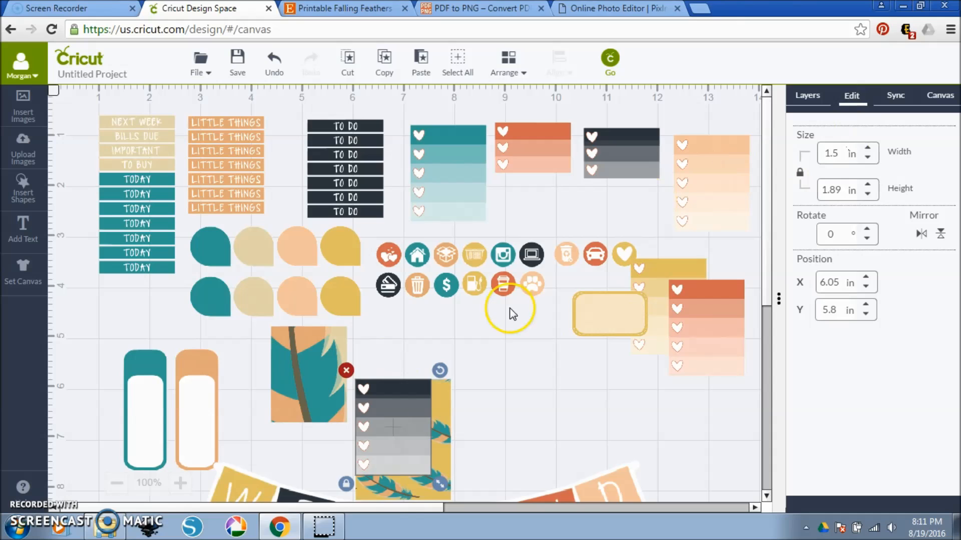
left_click_drag(403, 412, 583, 224)
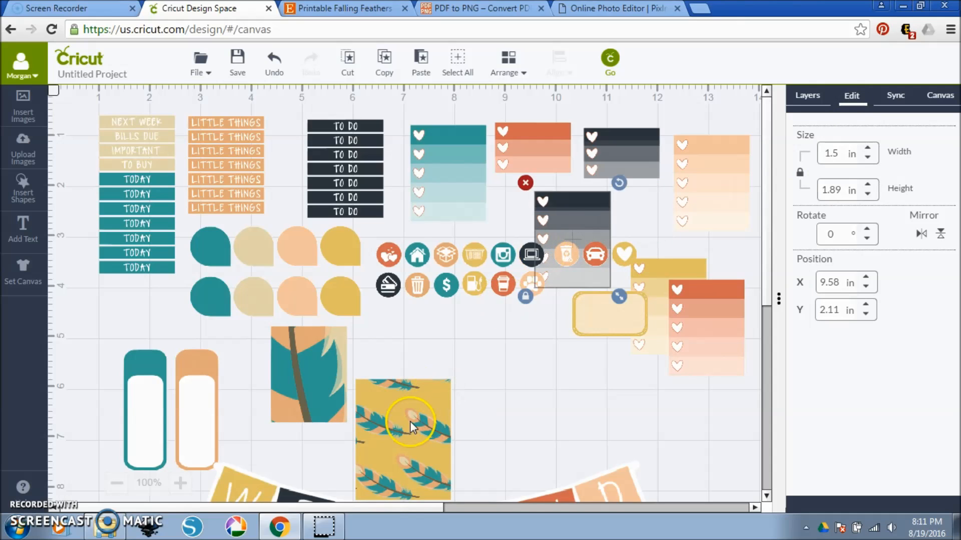
Set the yellow feather-pattern box's width to 1.5 in and place it to the left of the teal feather box.
left_click(409, 422)
left_click_drag(843, 155, 796, 157)
type("1")
key("Return")
left_click_drag(408, 403, 226, 367)
Set the orange striped feather box's width to 1.5 in and place it to the left of the yellow feather-pattern box.
left_click(388, 423)
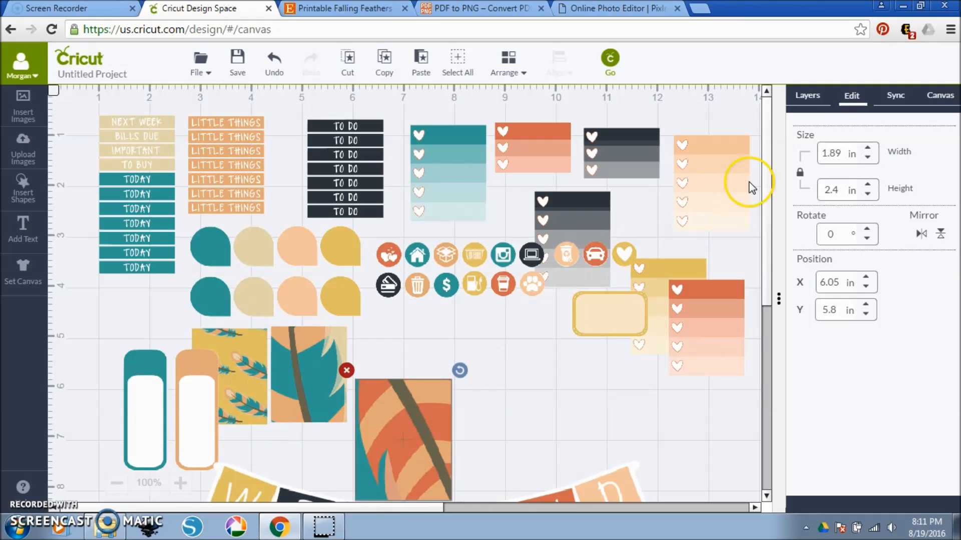
left_click(838, 152)
type("1")
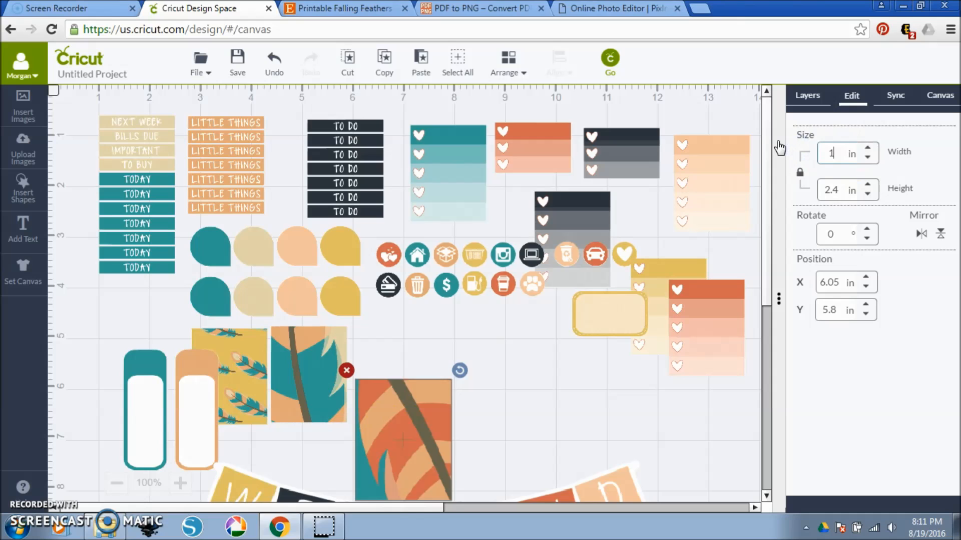
type(".5")
key("Return")
left_click_drag(374, 401, 121, 347)
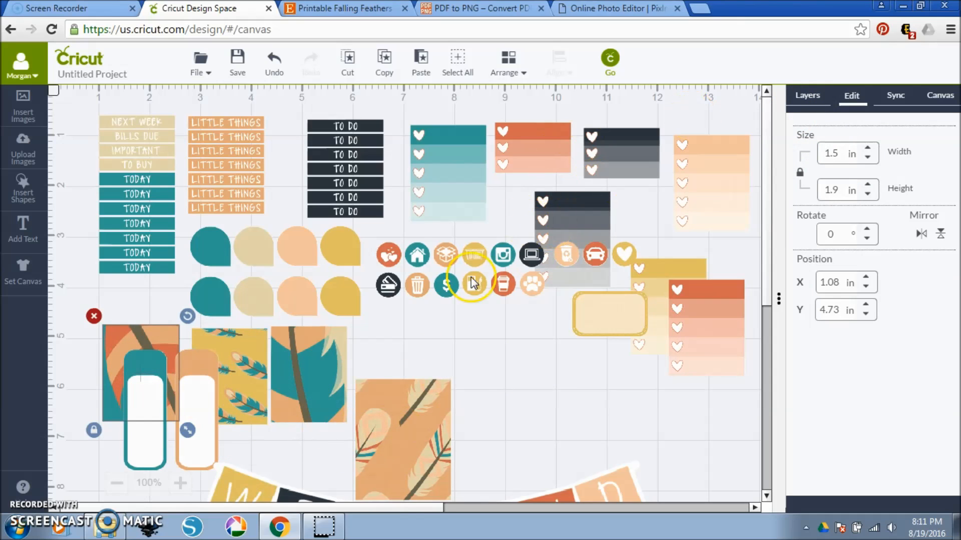
Move the peach feather box to the right of the teal feather box and set its width to 1.5 in.
left_click_drag(404, 406, 407, 359)
left_click(833, 188)
left_click_drag(848, 160, 742, 158)
key("BackSpace")
key("Delete")
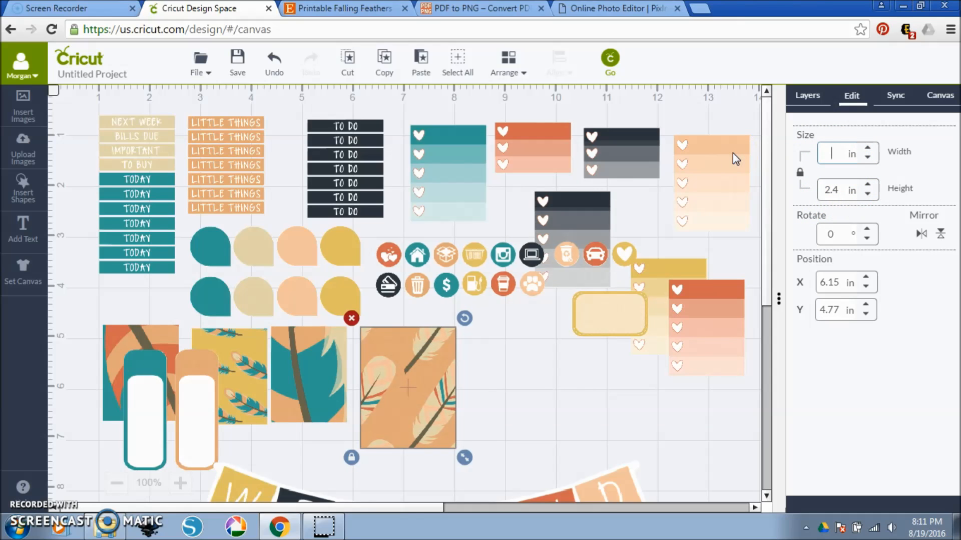
type("1.5")
key("Return")
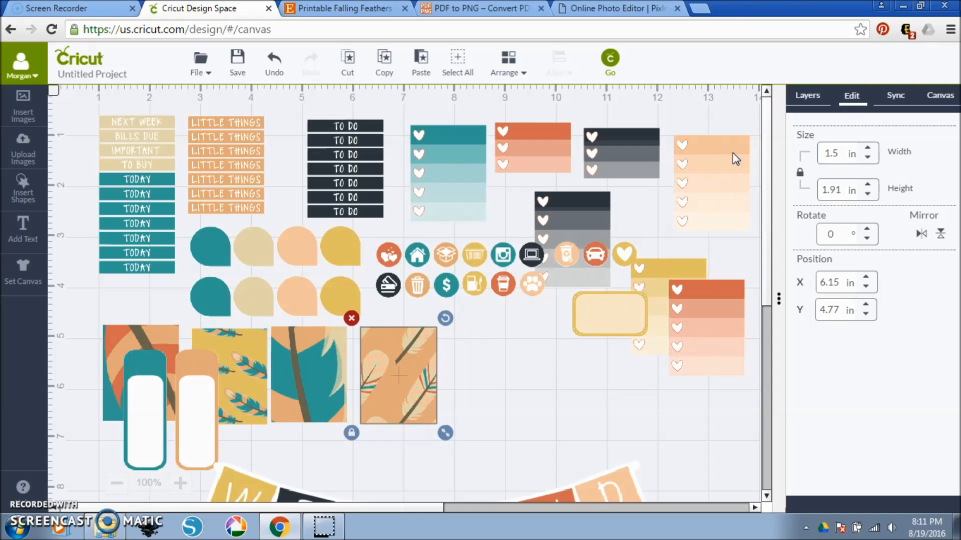
Move the teal and orange label pair to the right of the peach feather box.
left_click(193, 392)
left_click_drag(192, 390, 548, 382)
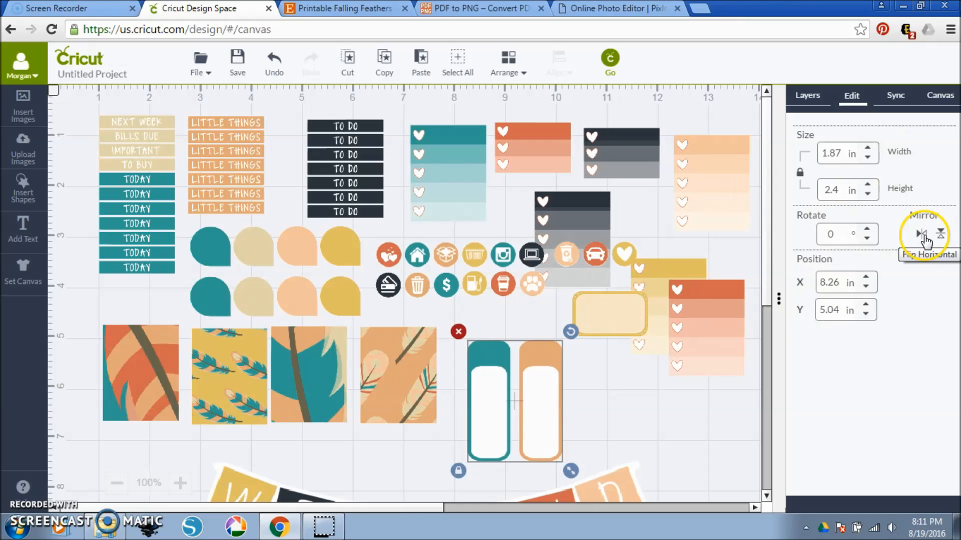
left_click(841, 233)
type("9")
type("0")
key("BackSpace")
key("BackSpace")
type("0")
left_click(853, 400)
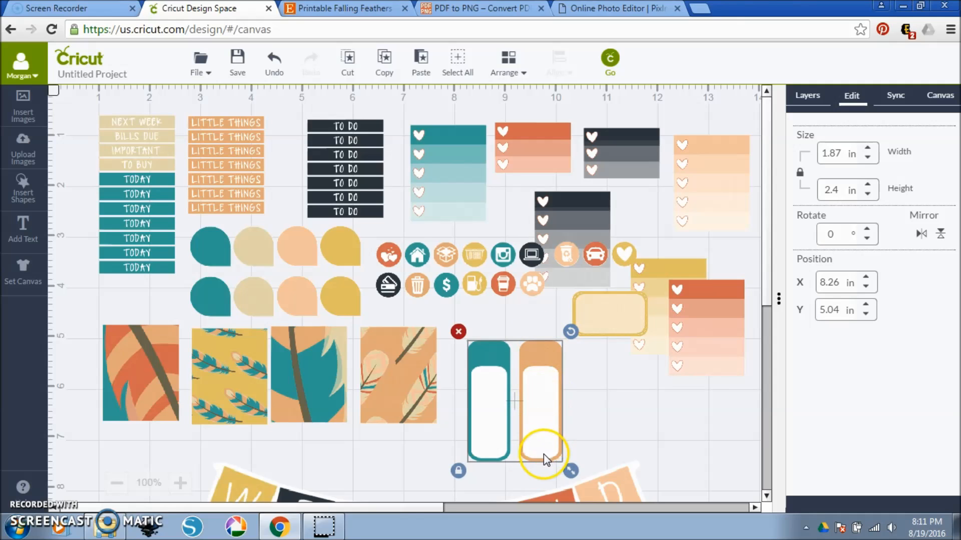
Set the height of the teal and orange label pair to 1.5 in.
key("Tab")
type("1.5")
key("Return")
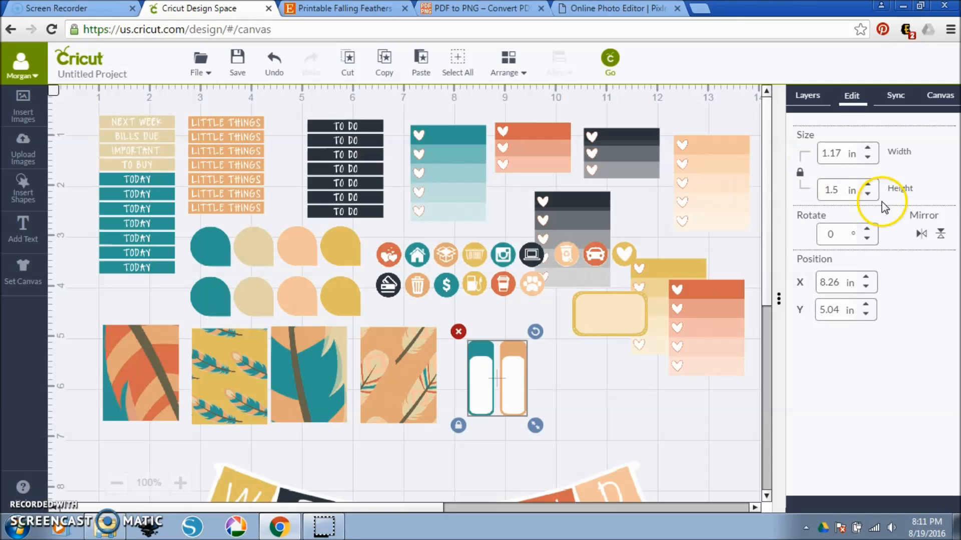
Rotate the teal and orange label pair by 90 degrees and place it beside the peach feather box.
left_click_drag(839, 233, 804, 224)
type("90")
key("Return")
left_click_drag(488, 397, 483, 359)
Set the WEEKEND banner's width to 3.2 in and place it below the yellow stitched box.
left_click_drag(604, 485, 667, 350)
left_click_drag(836, 155, 803, 150)
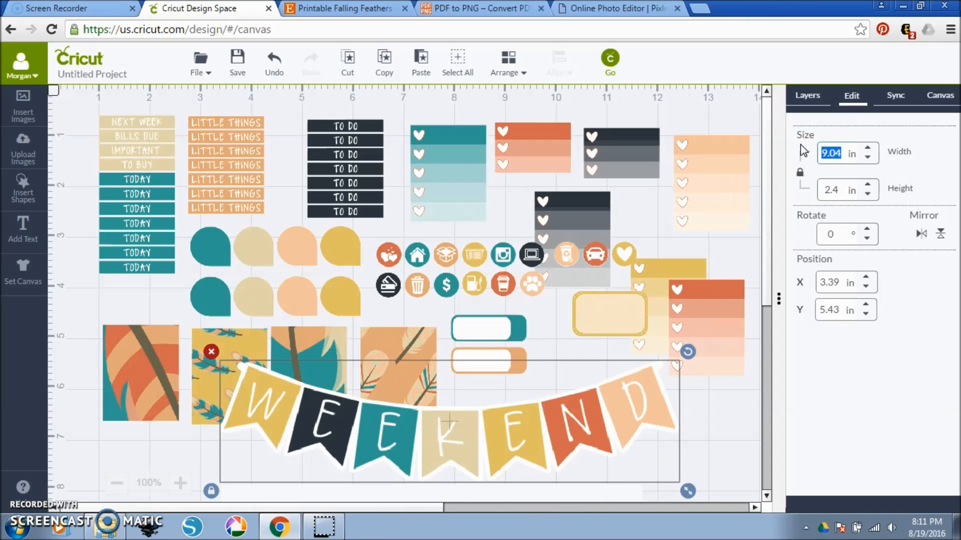
type("3.2")
key("Return")
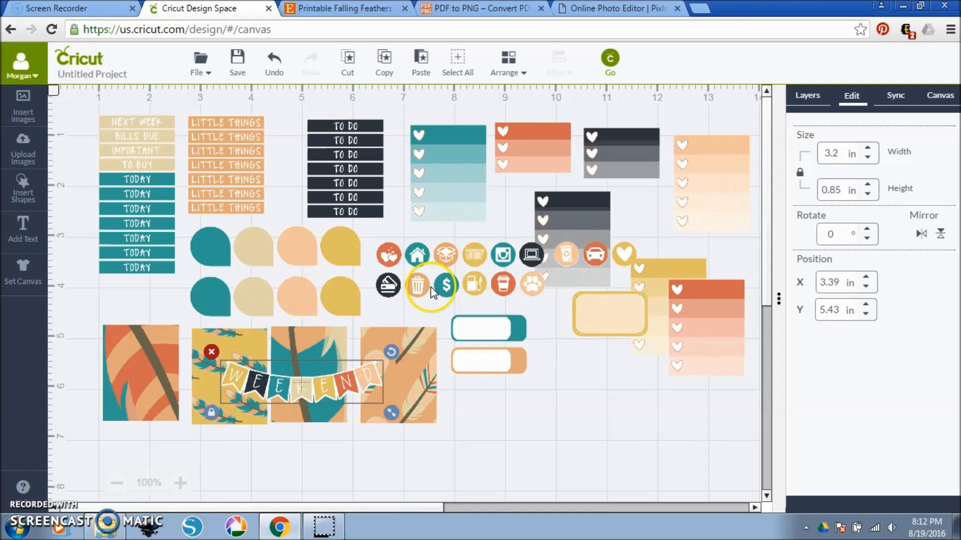
left_click_drag(352, 375, 601, 378)
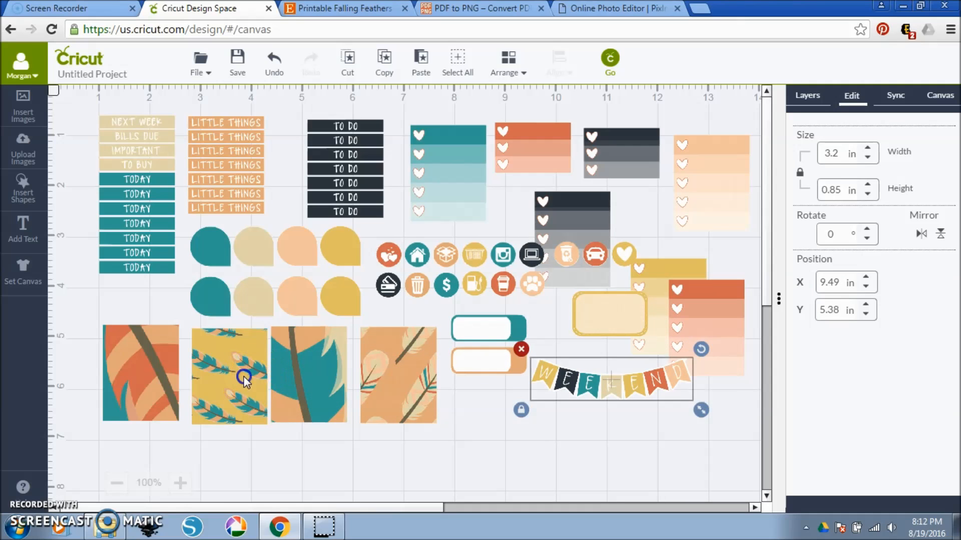
Spread the yellow, orange and teal feather boxes apart on the canvas and move the WEEKEND banner below the label pair.
left_click_drag(243, 376, 229, 416)
left_click_drag(154, 328, 173, 194)
left_click_drag(298, 373, 288, 422)
left_click_drag(605, 396, 585, 411)
left_click_drag(239, 407, 201, 370)
left_click_drag(299, 430, 291, 378)
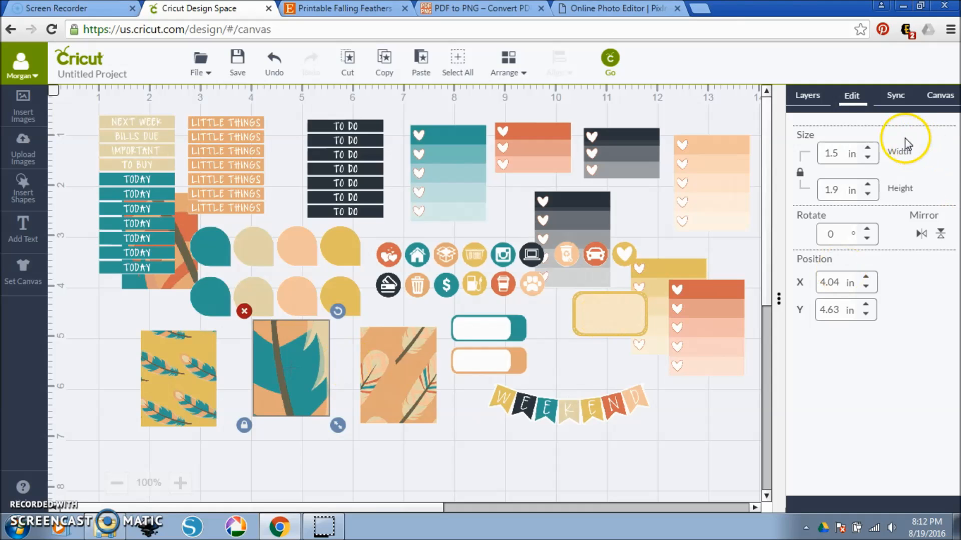
Check the project's sticker layers and open the mat preview for Print Then Cut.
left_click(807, 95)
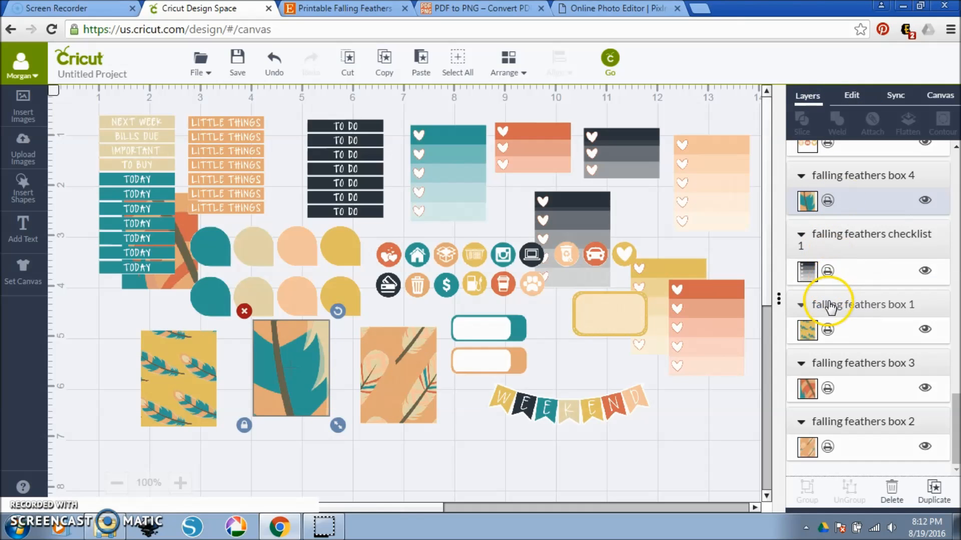
scroll(828, 277, "up", 4)
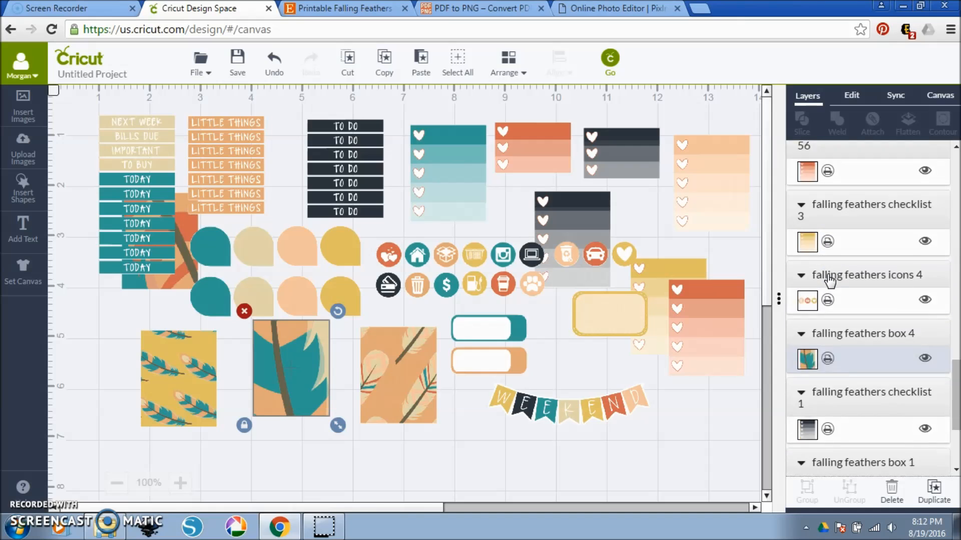
scroll(828, 228, "up", 5)
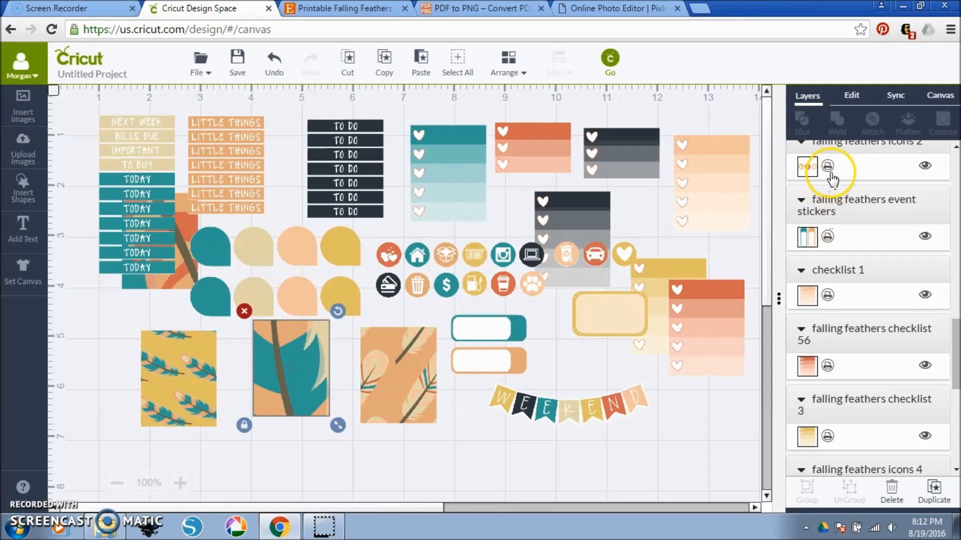
left_click(611, 57)
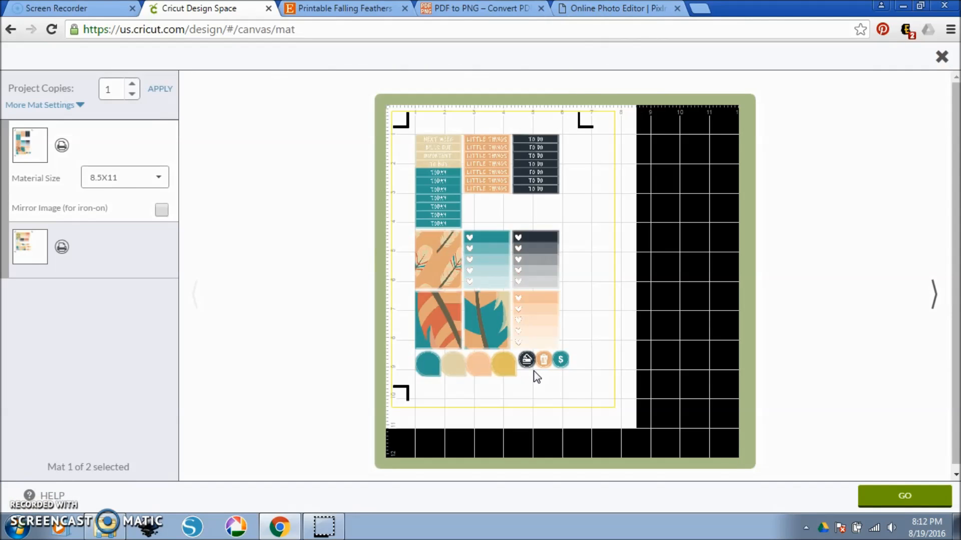
Preview the second mat with the Print Then Cut bleed turned off, and return to the design canvas.
left_click(25, 246)
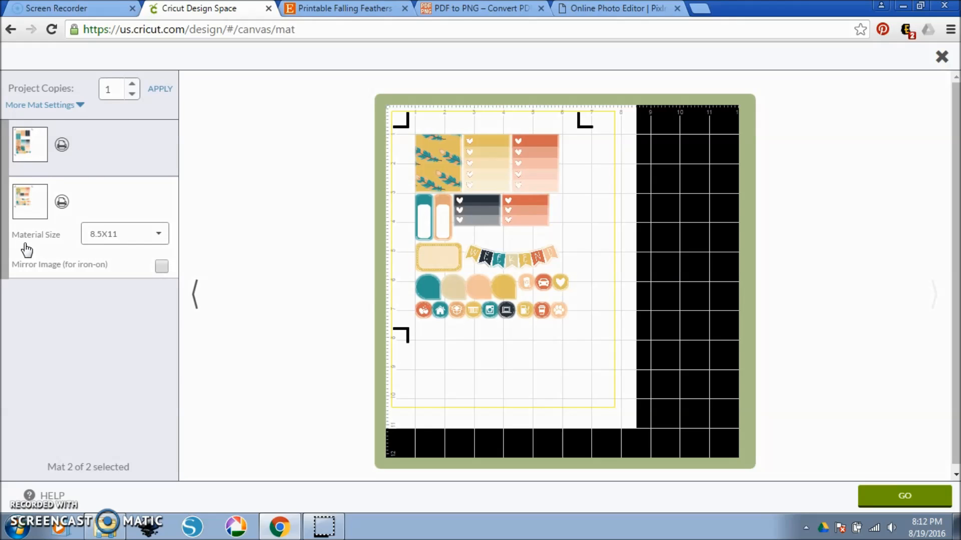
left_click(74, 105)
left_click(161, 138)
left_click(162, 139)
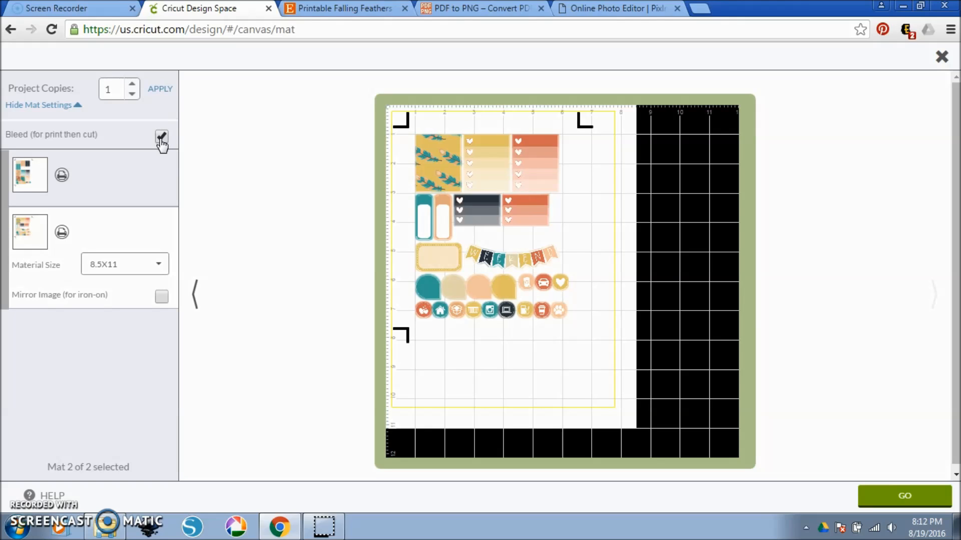
left_click(161, 138)
left_click(909, 415)
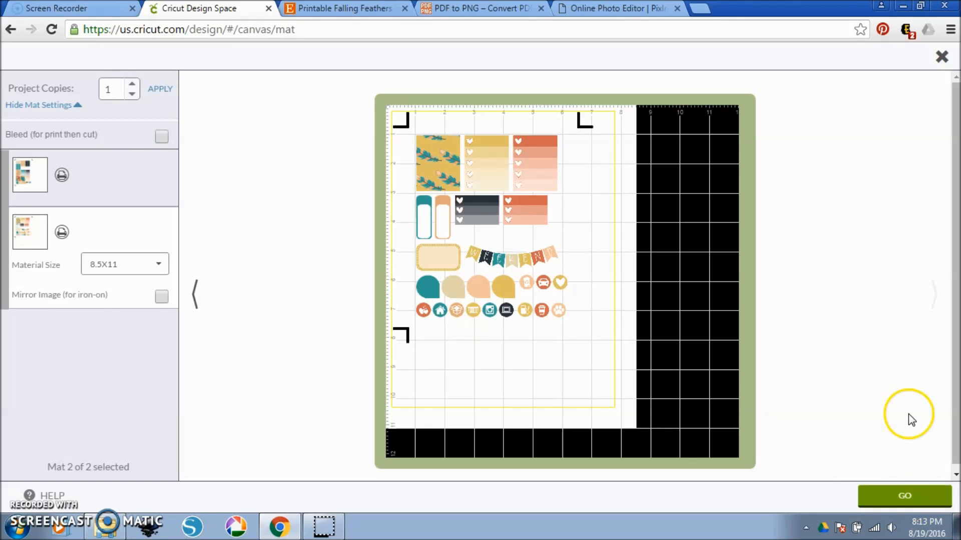
left_click(941, 56)
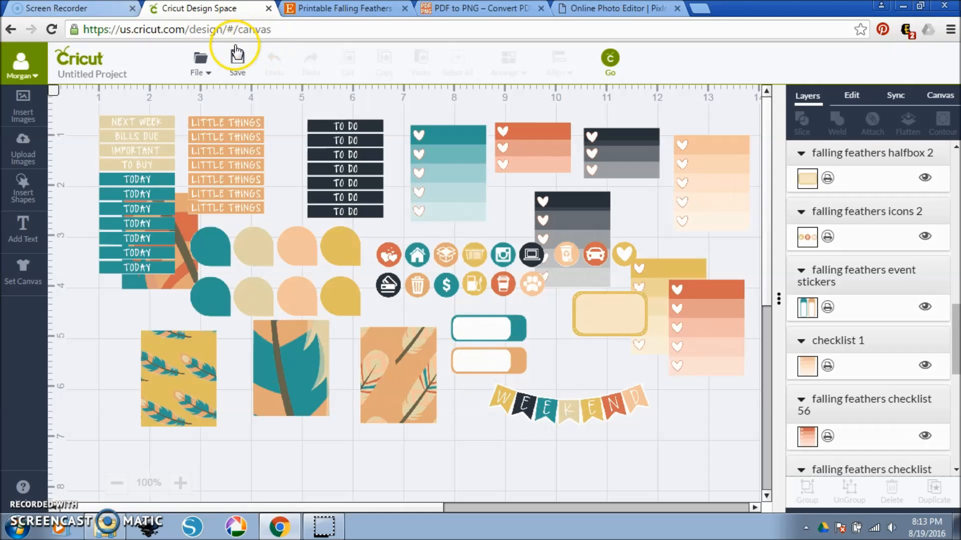
left_click(445, 198)
left_click(443, 167)
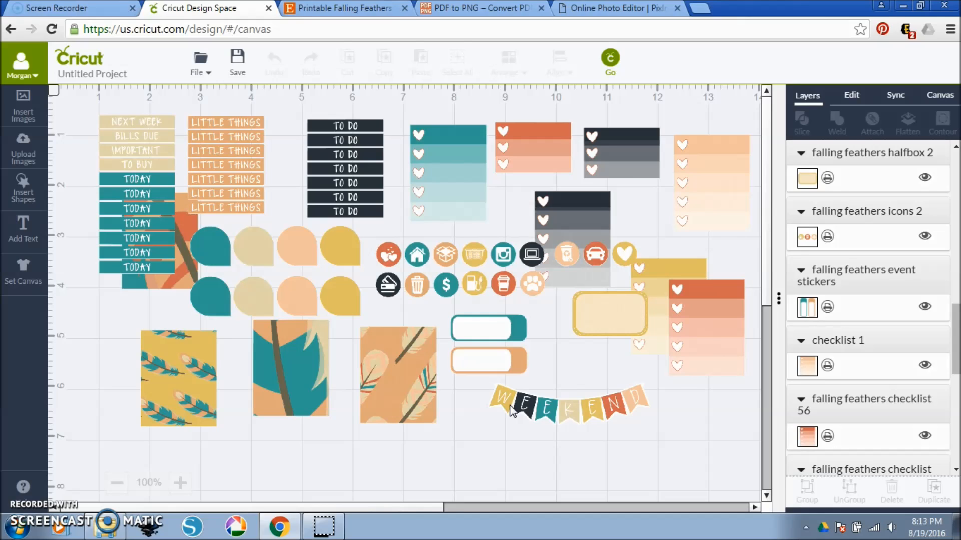
mouse_move(30, 488)
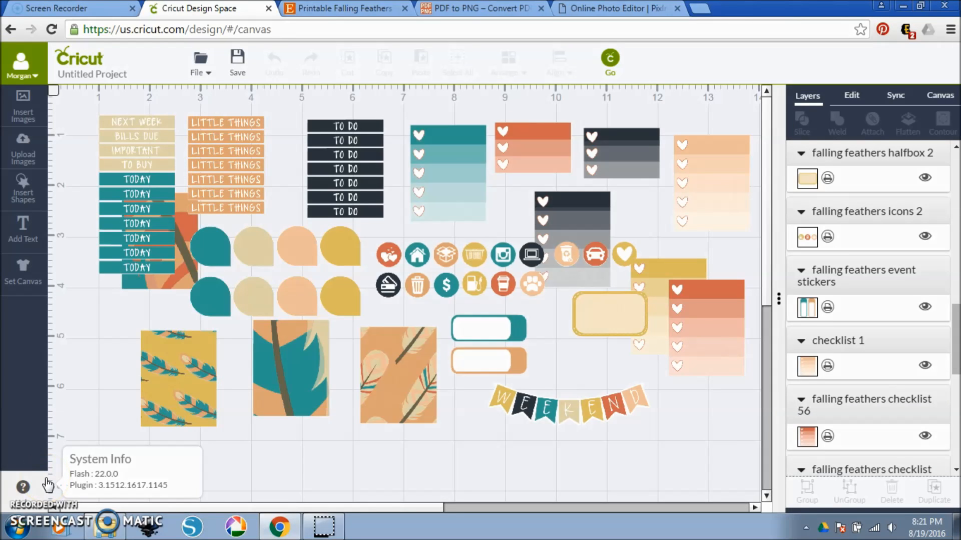